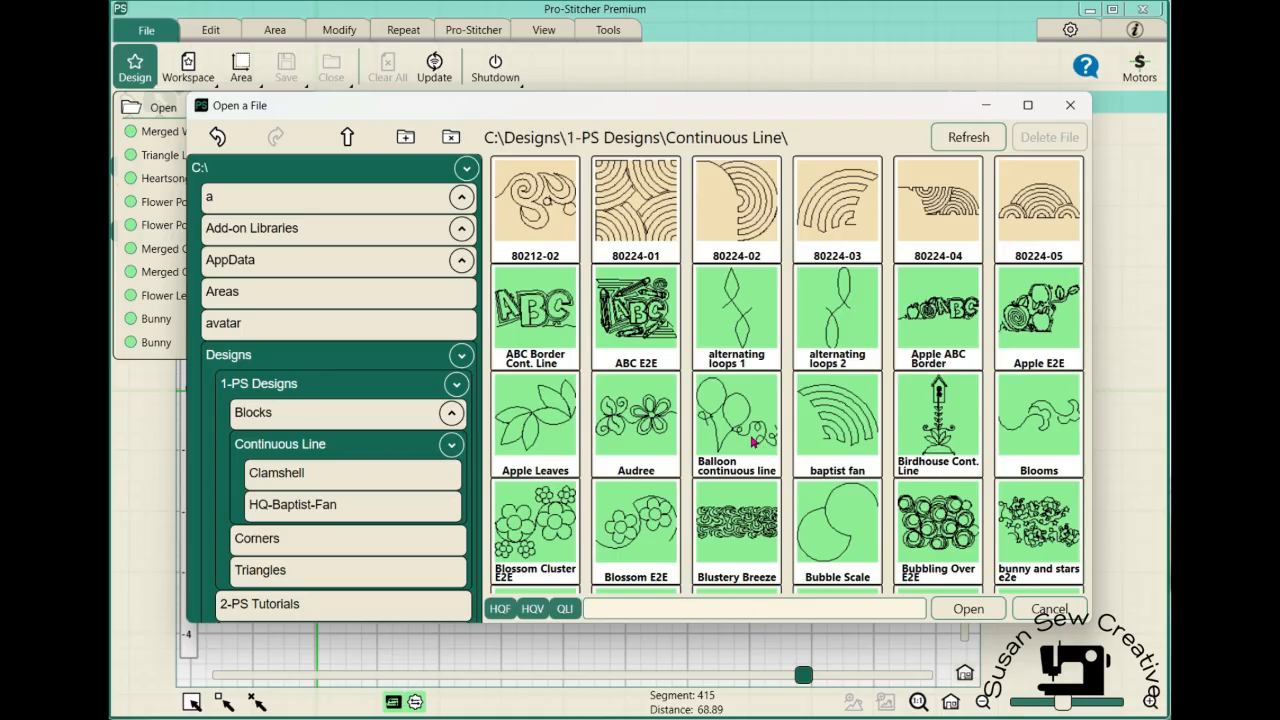
Open the Triangle Loops design from the Continuous Line folder
scroll(753, 441, "down", 1)
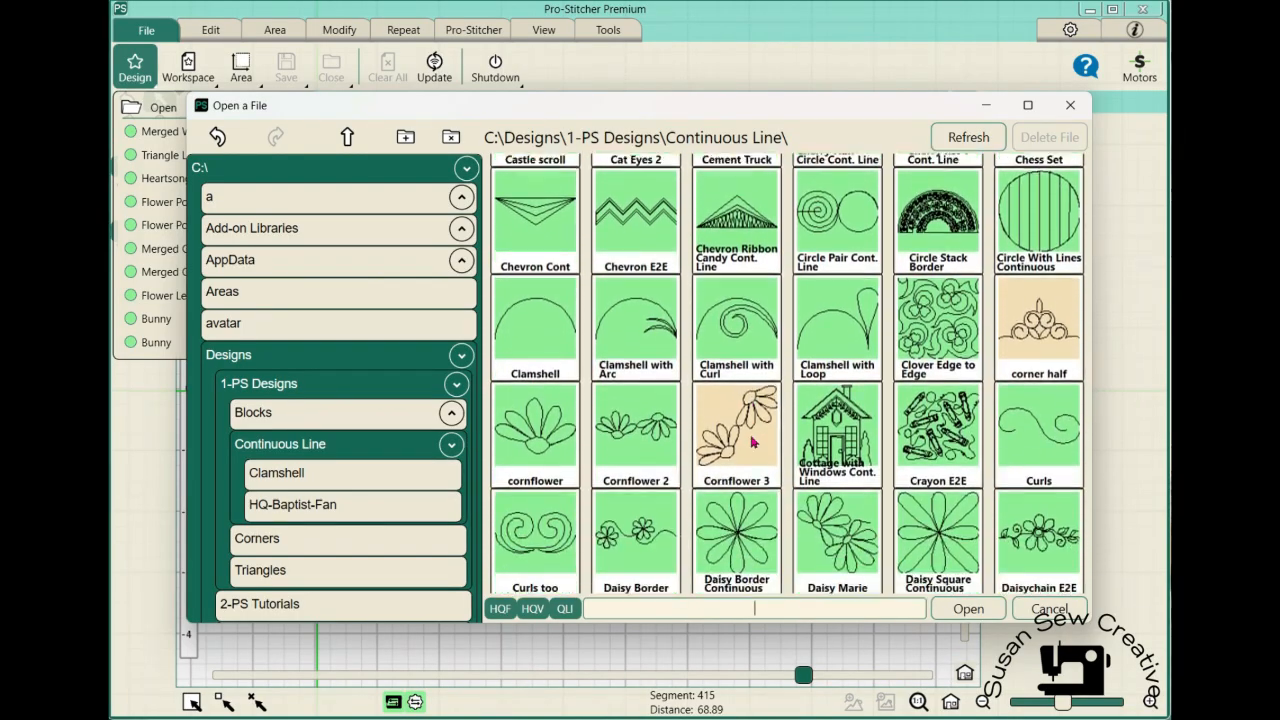
scroll(753, 441, "down", 5)
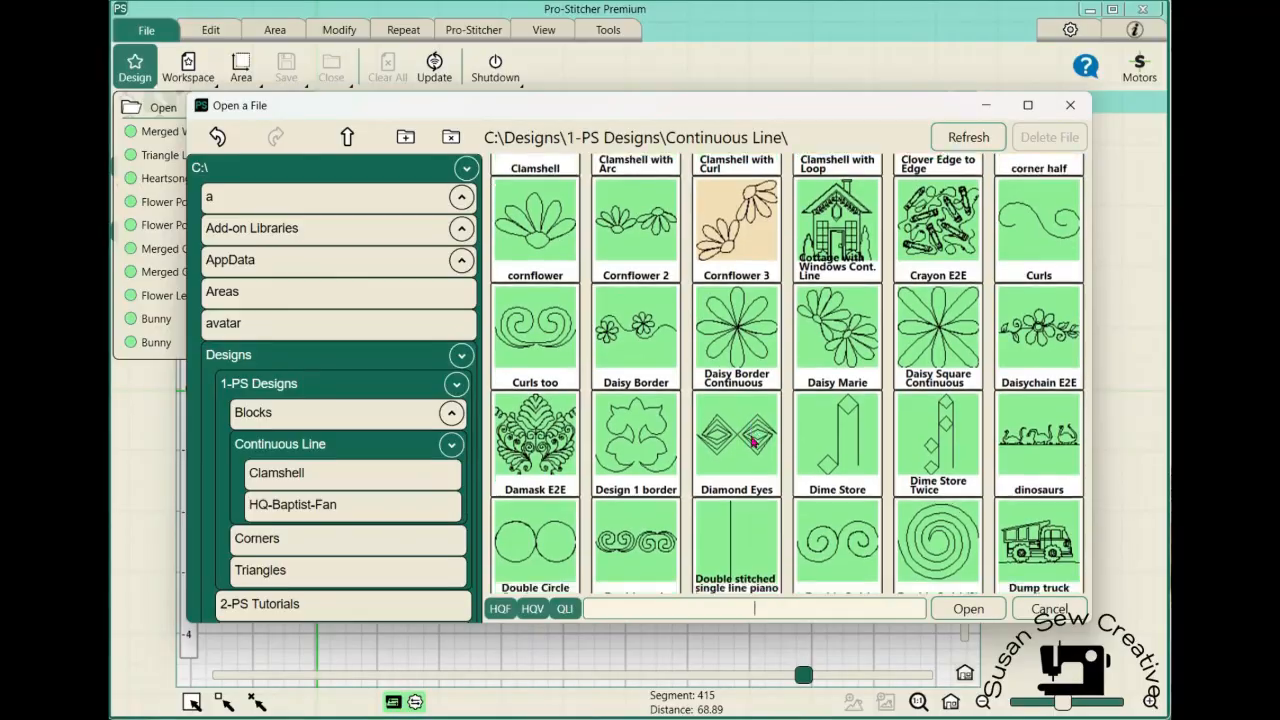
scroll(753, 441, "down", 5)
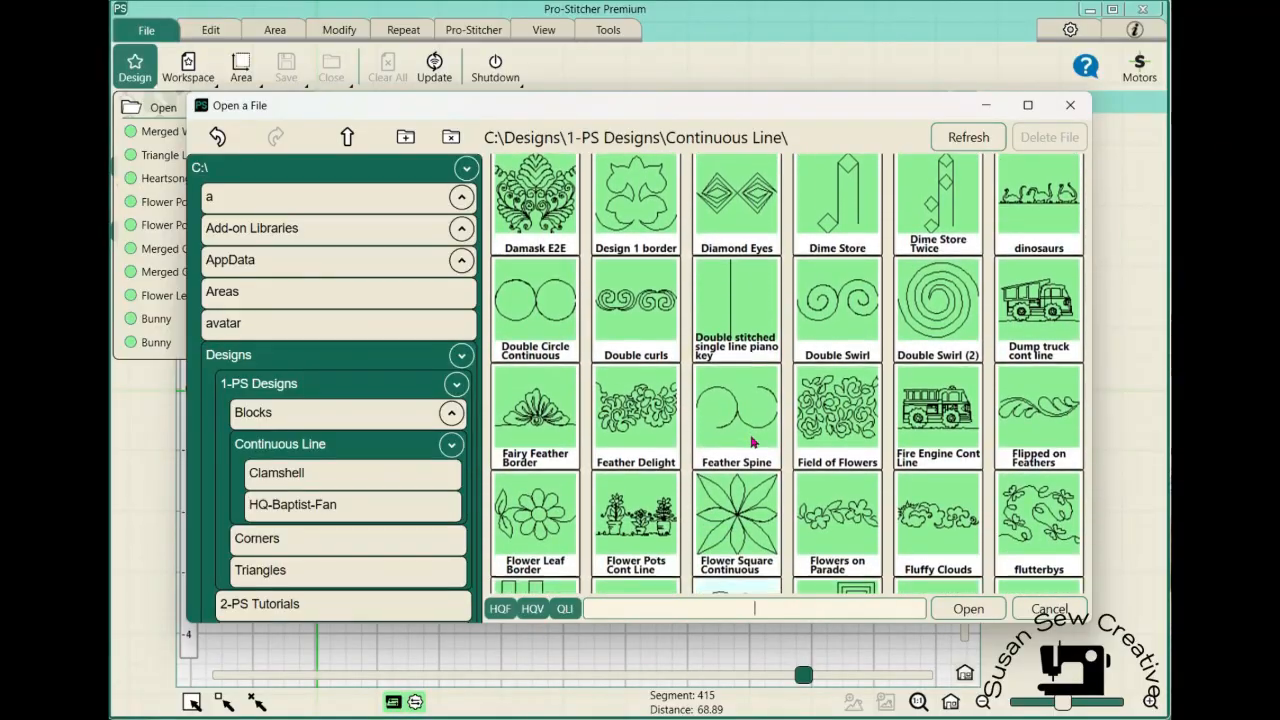
scroll(753, 441, "down", 10)
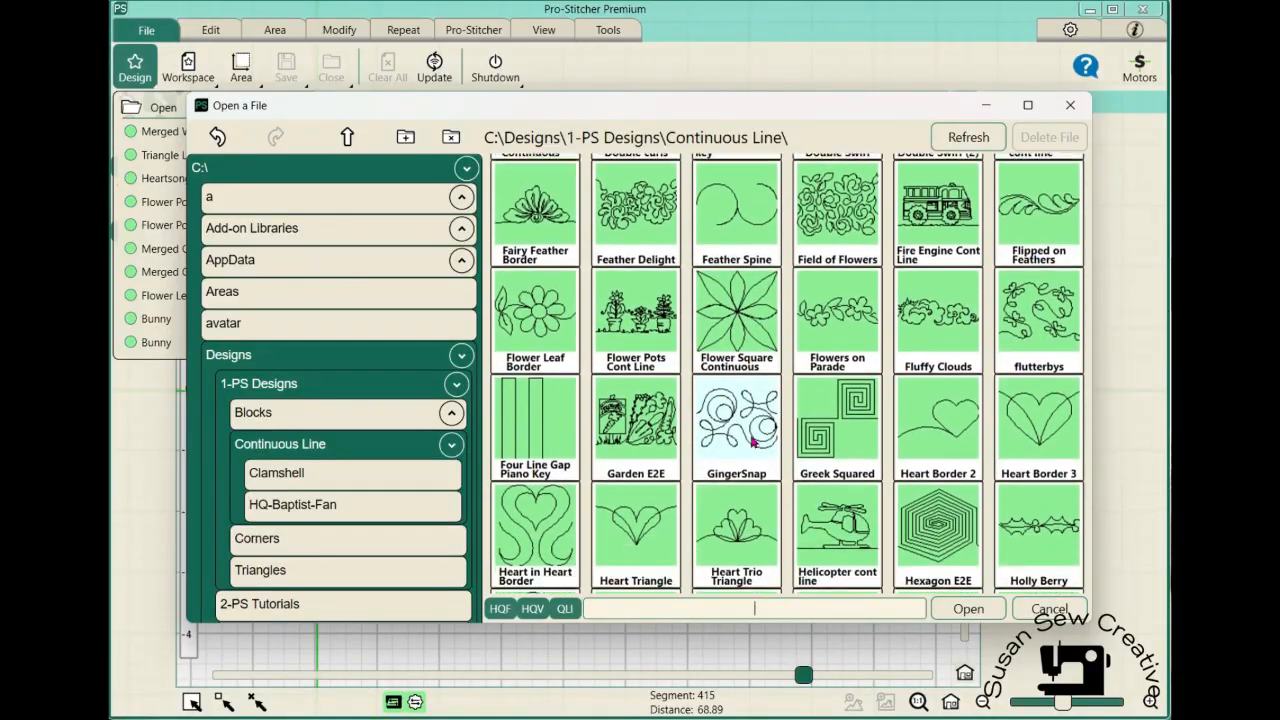
left_click(731, 403)
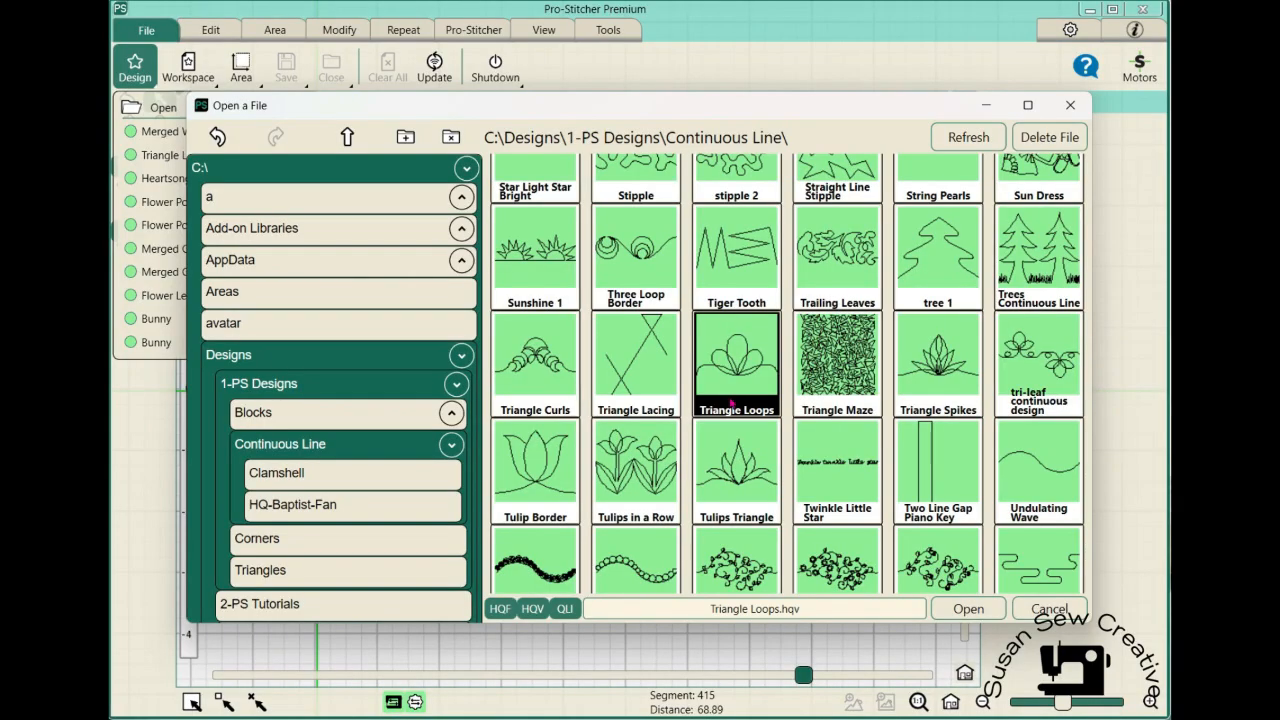
left_click(962, 608)
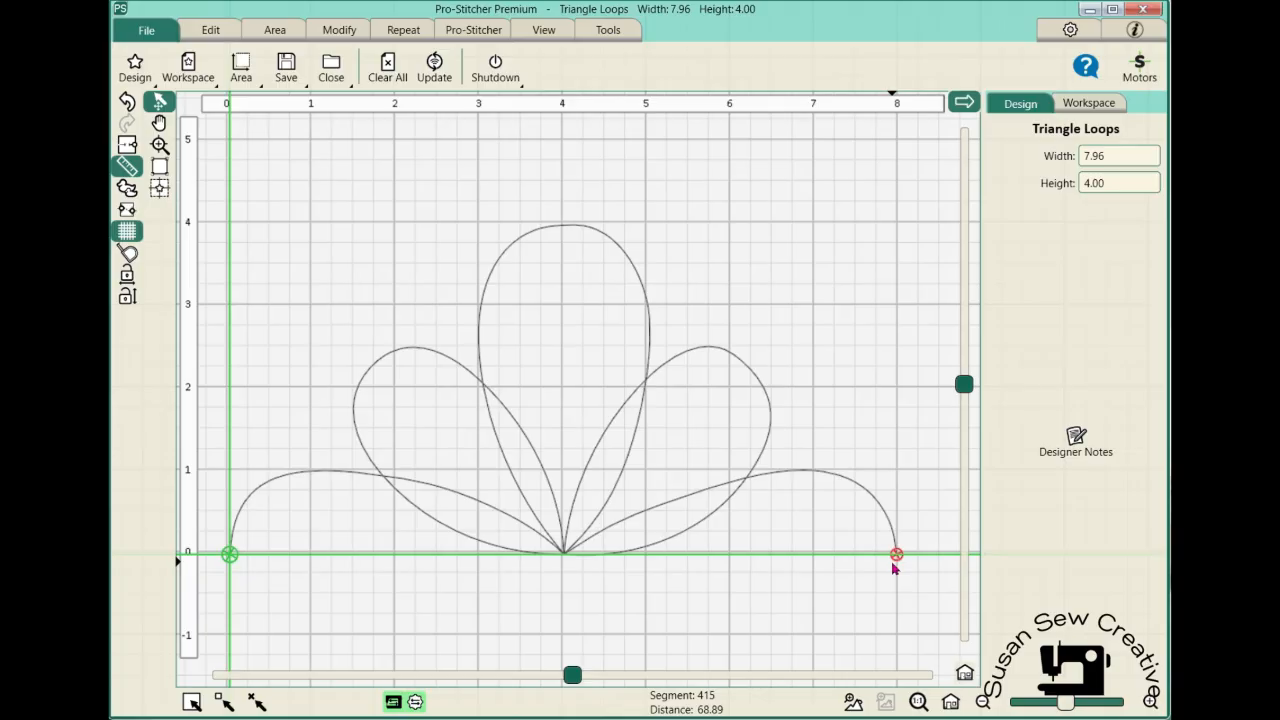
Copy and paste the Triangle Loops design, then move the copy slightly up and to the right of the original
left_click(213, 35)
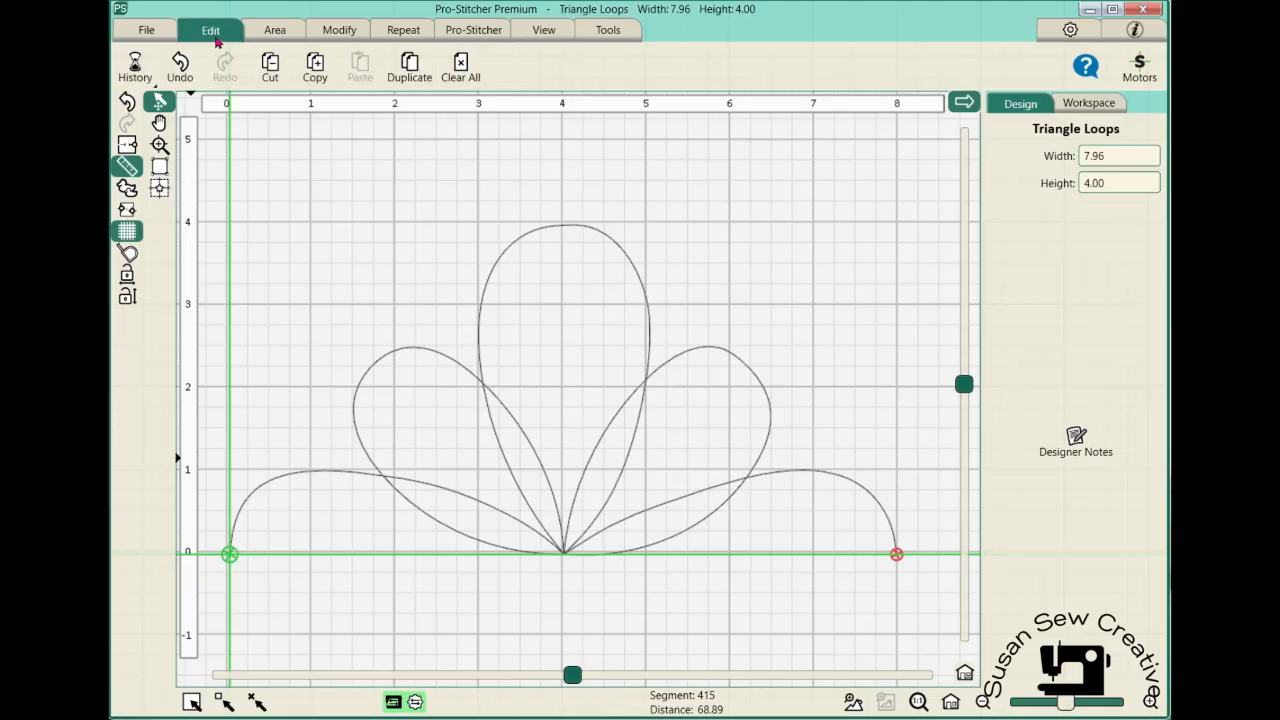
left_click(322, 72)
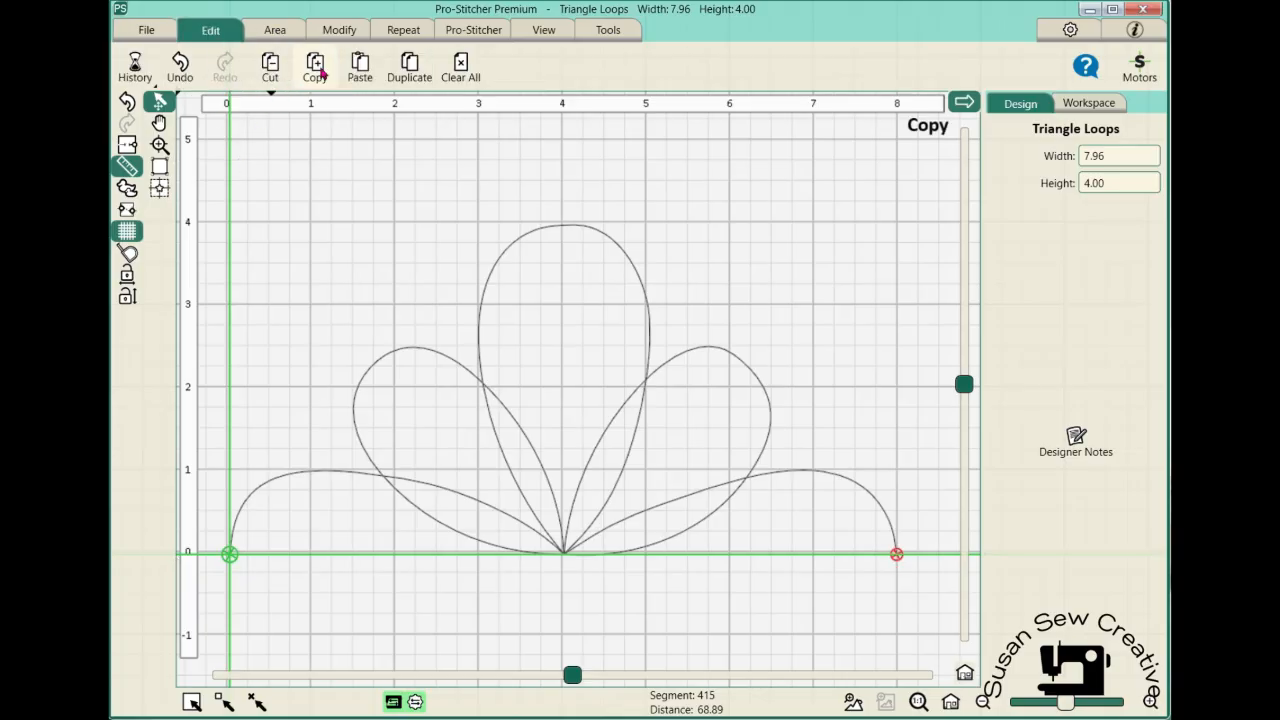
left_click(360, 70)
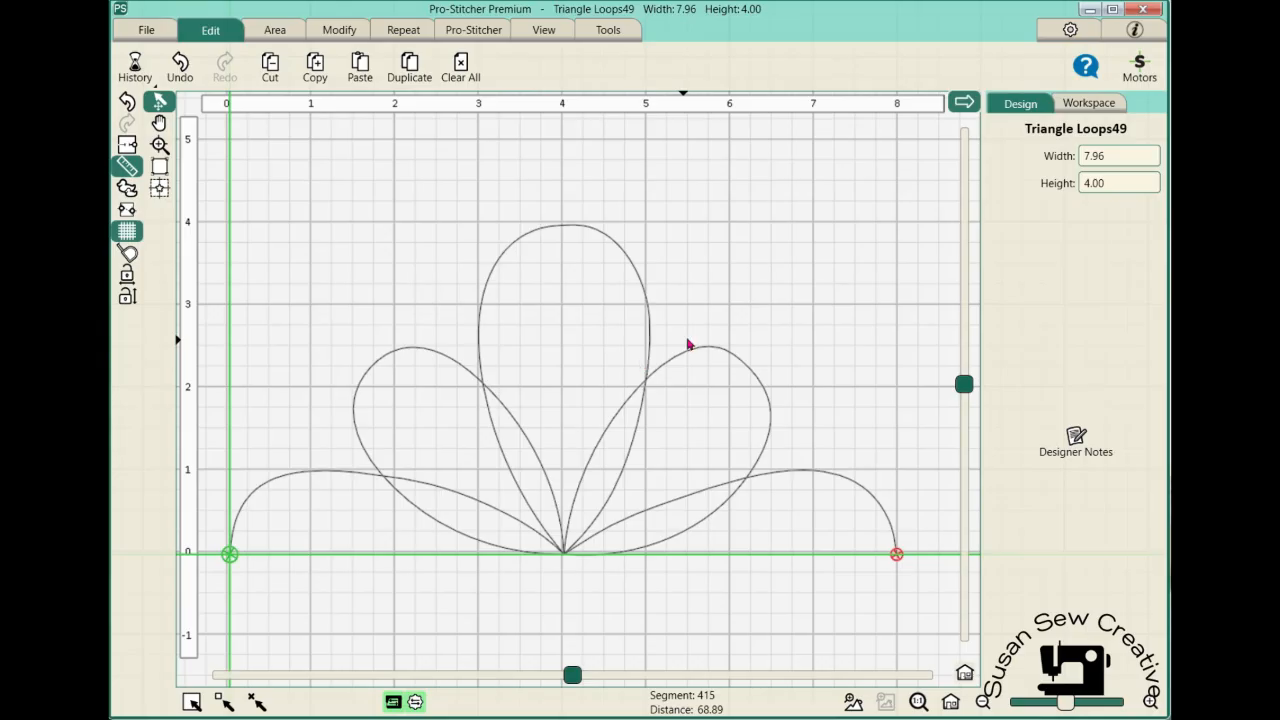
left_click_drag(641, 362, 703, 333)
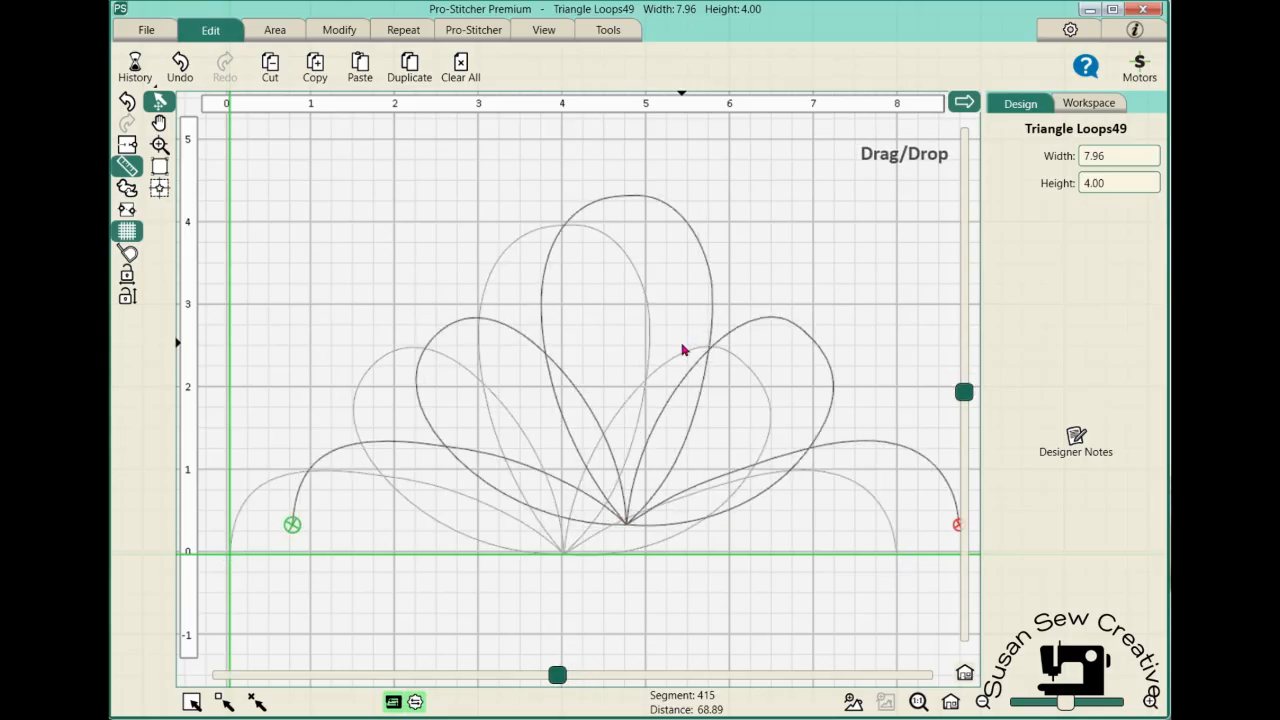
Flip and mirror the copied Triangle Loops design so it points down with its start and end swapped
left_click(336, 31)
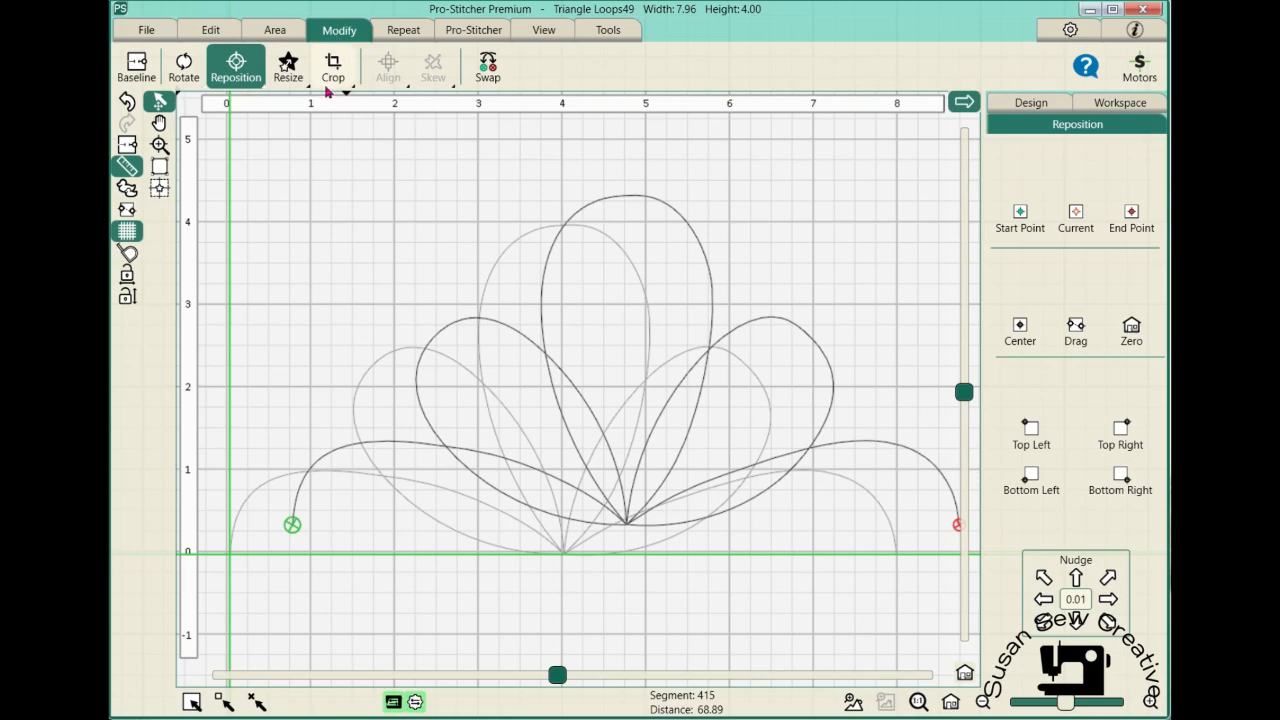
left_click(178, 70)
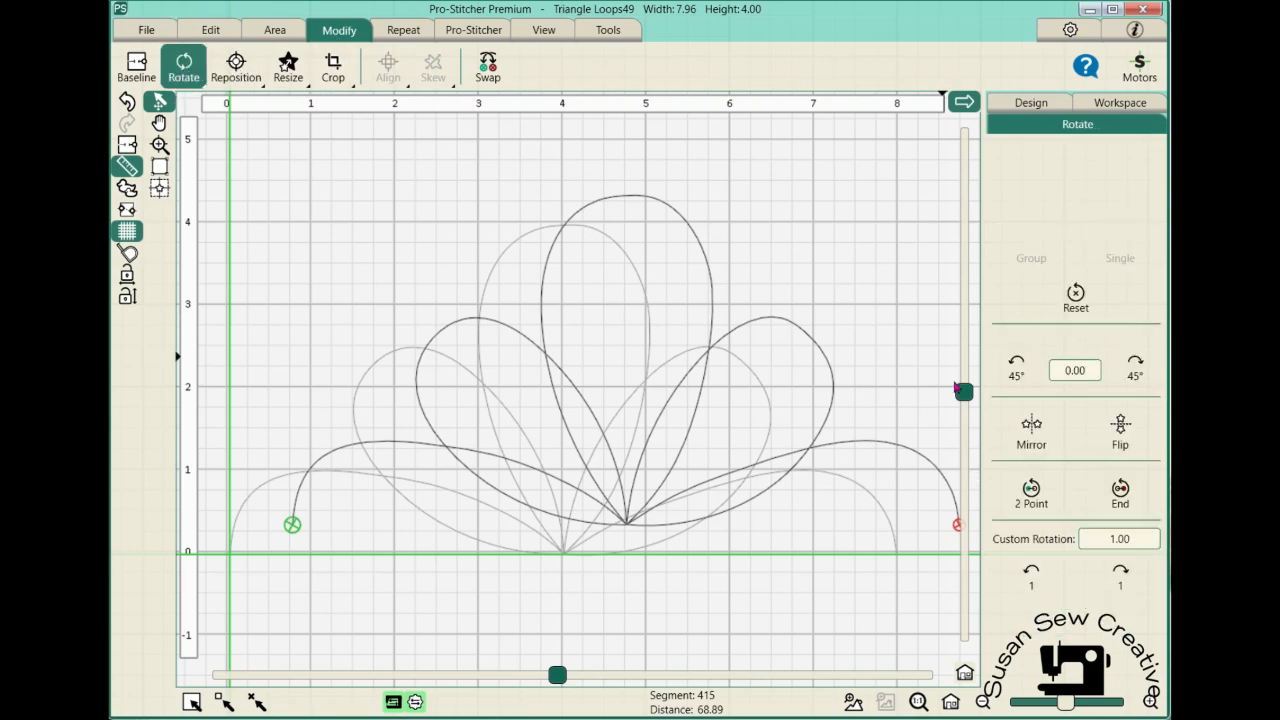
left_click(1122, 447)
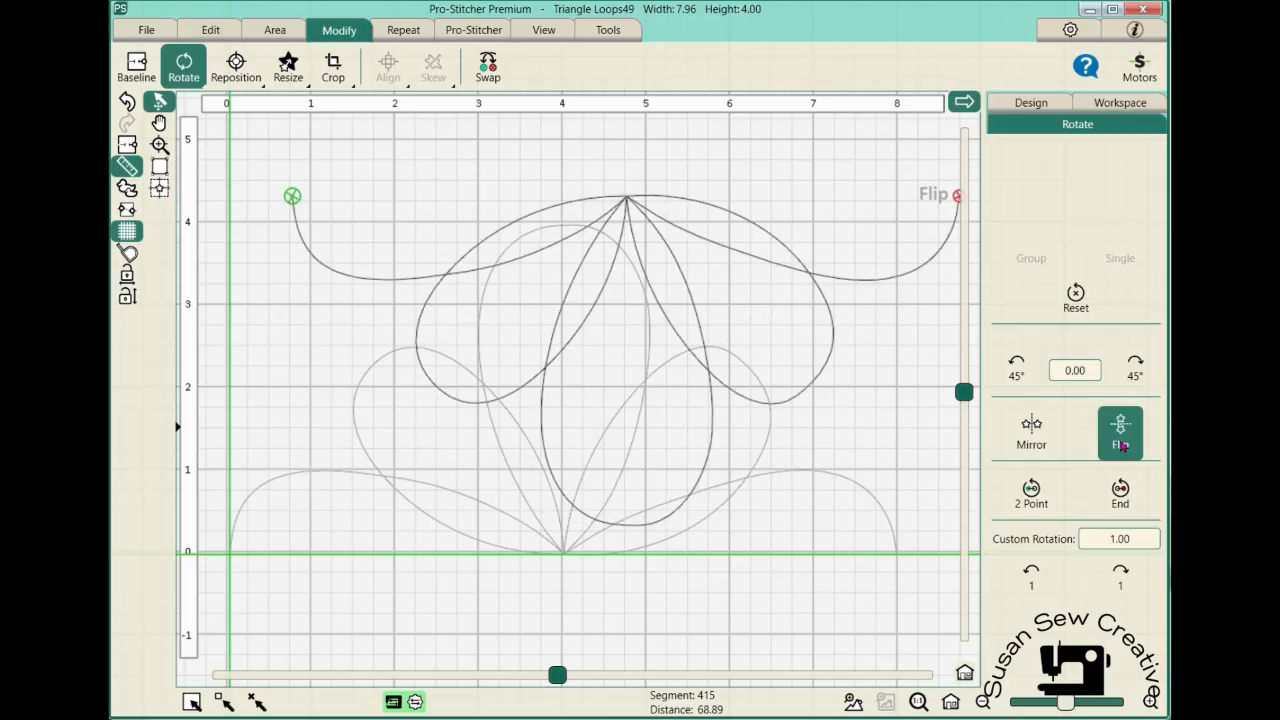
left_click(1035, 441)
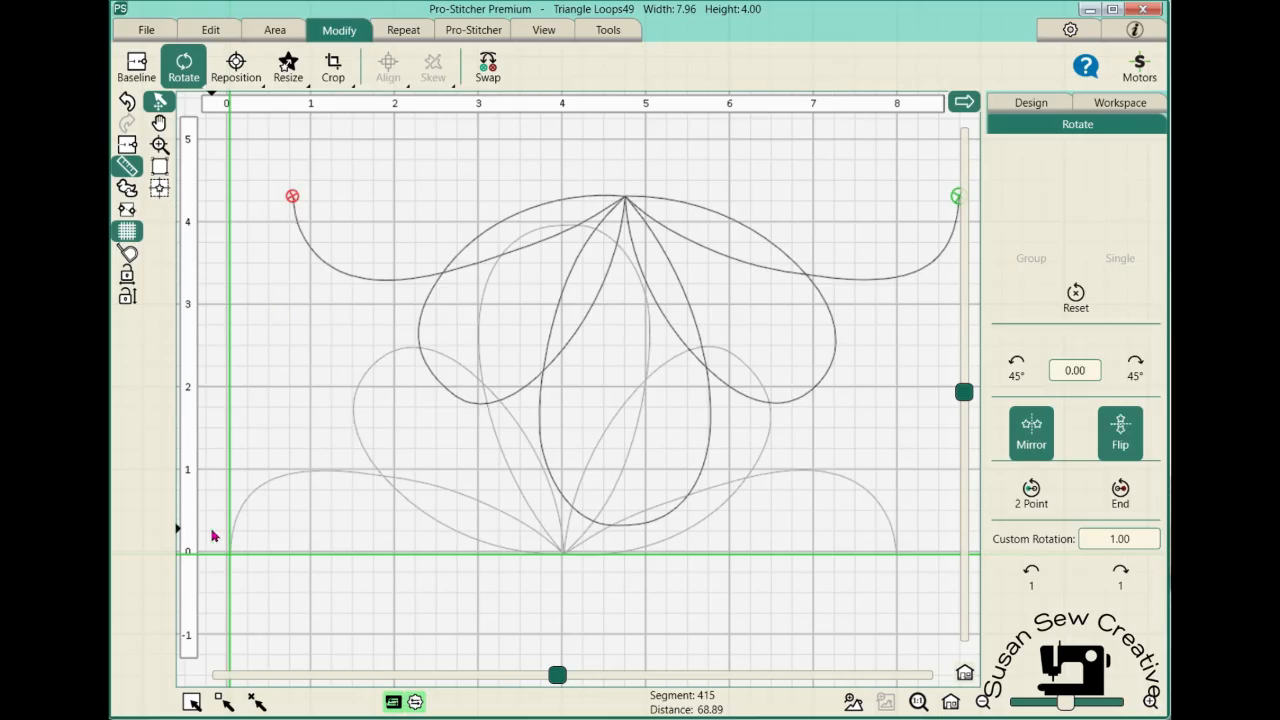
Reposition the flipped copy by its end point so that point meets the original's start at 0, 0
left_click(233, 78)
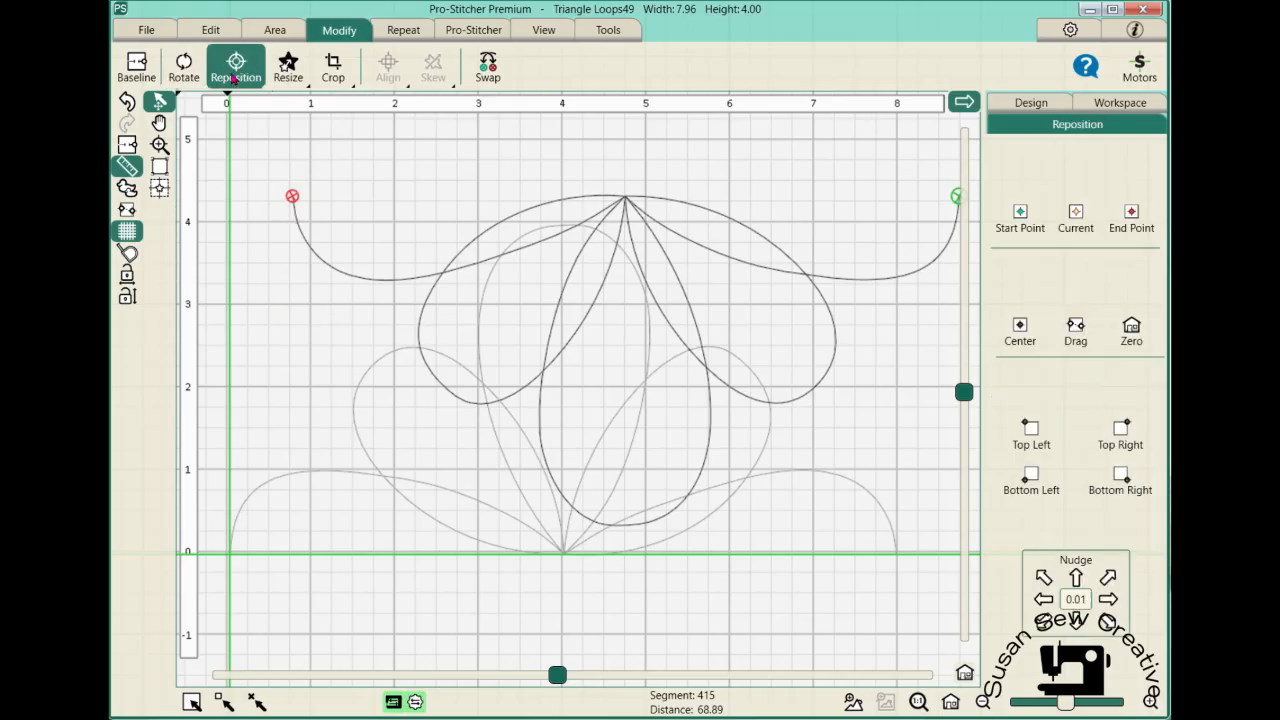
left_click(1130, 228)
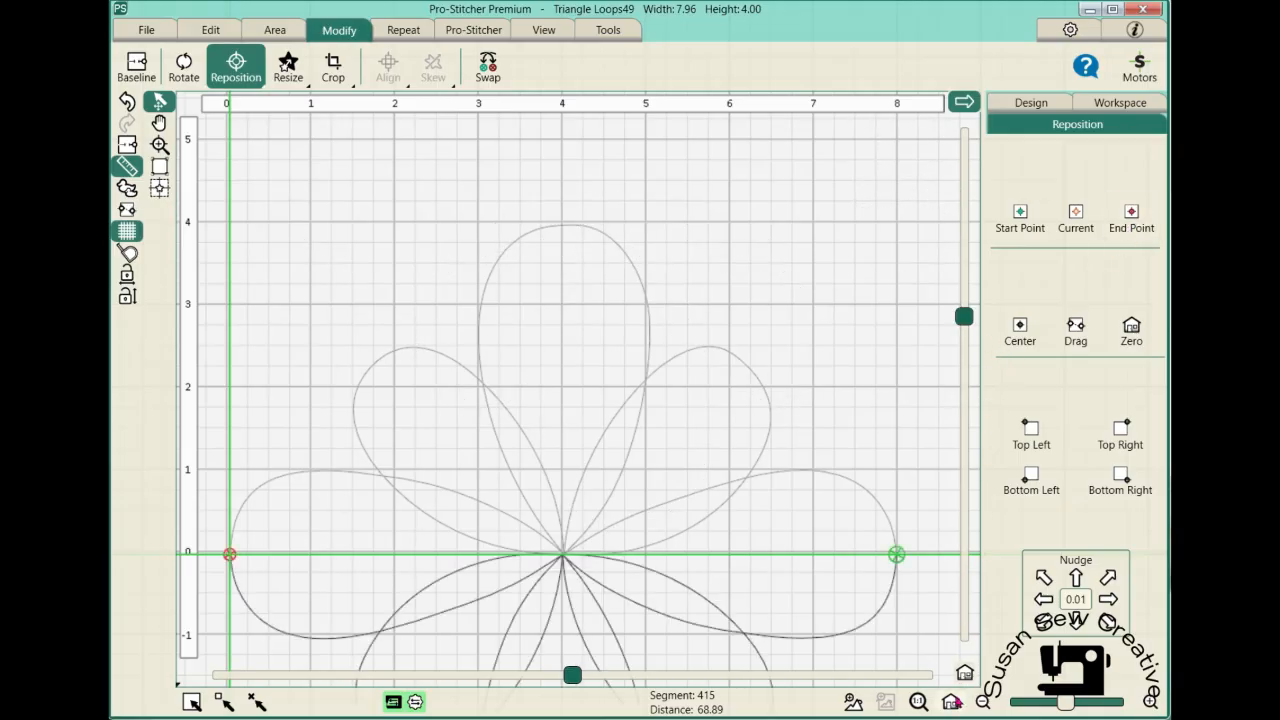
left_click(952, 703)
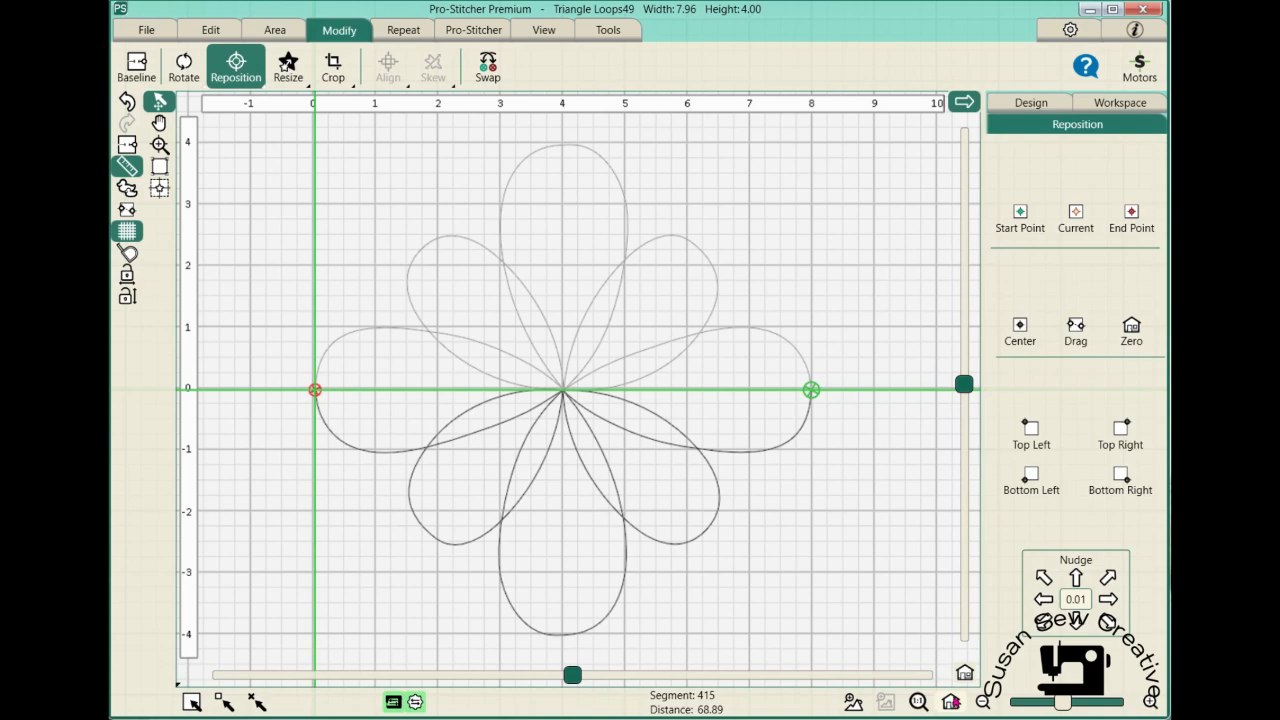
Baseline the flipped copy, group both halves of the flower, and baseline the group into one merged design
left_click(126, 163)
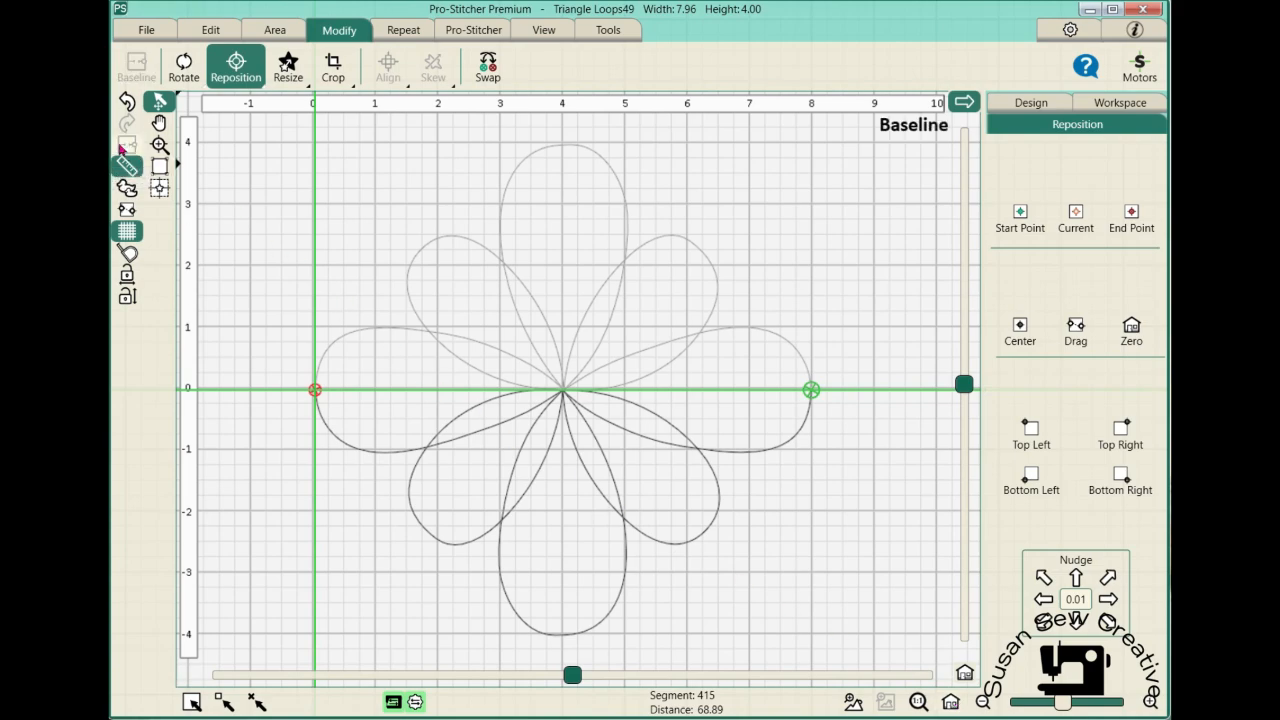
left_click_drag(274, 136, 871, 654)
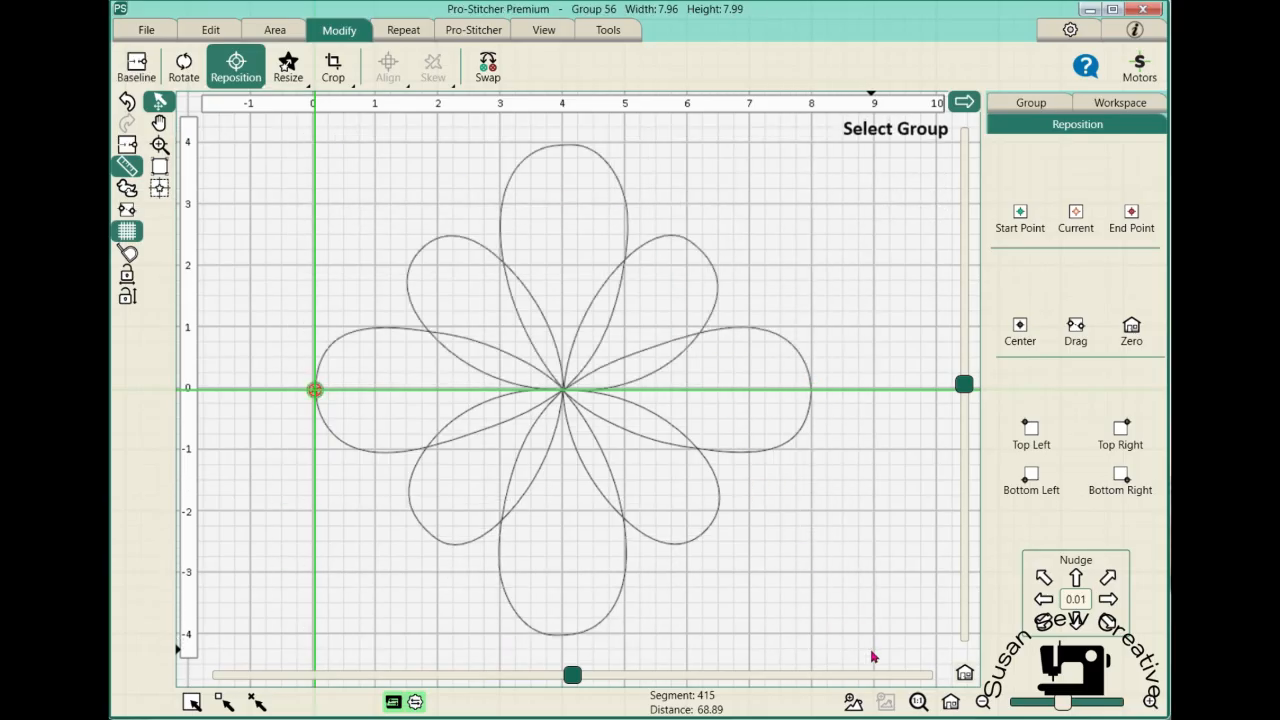
left_click(126, 146)
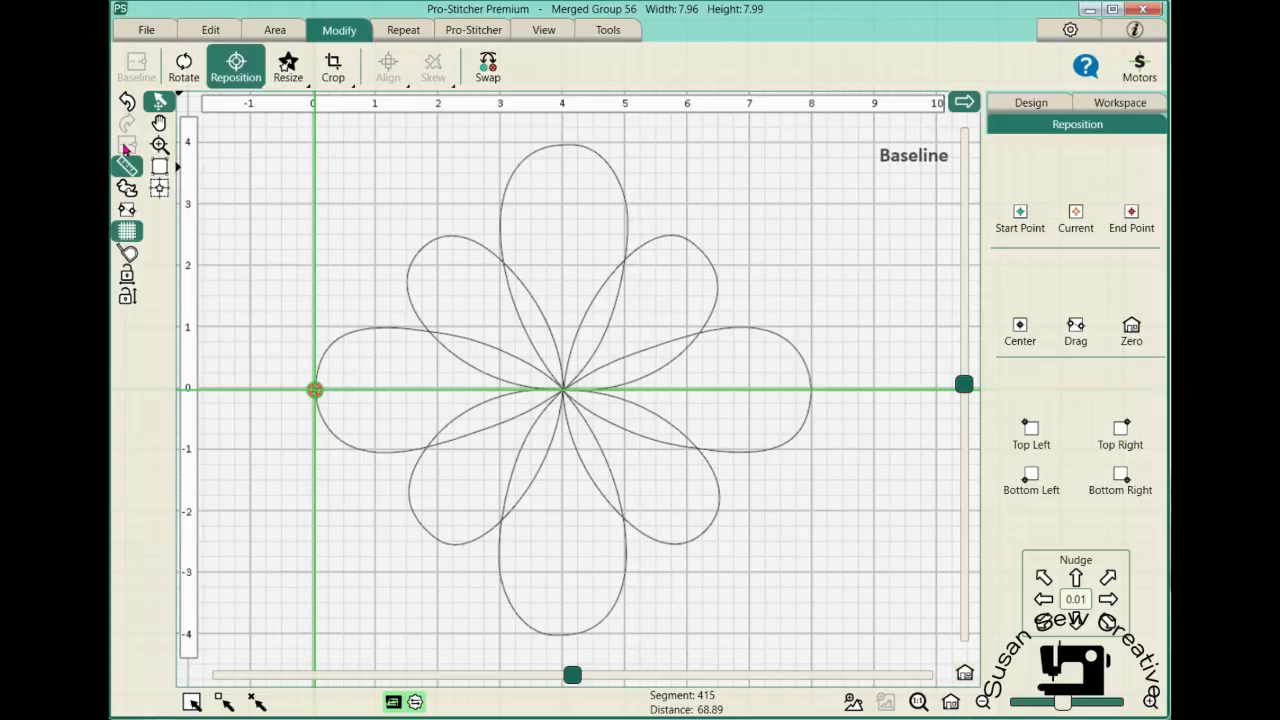
Run the merged flower design in Quilt mode to stitch it out
left_click(463, 31)
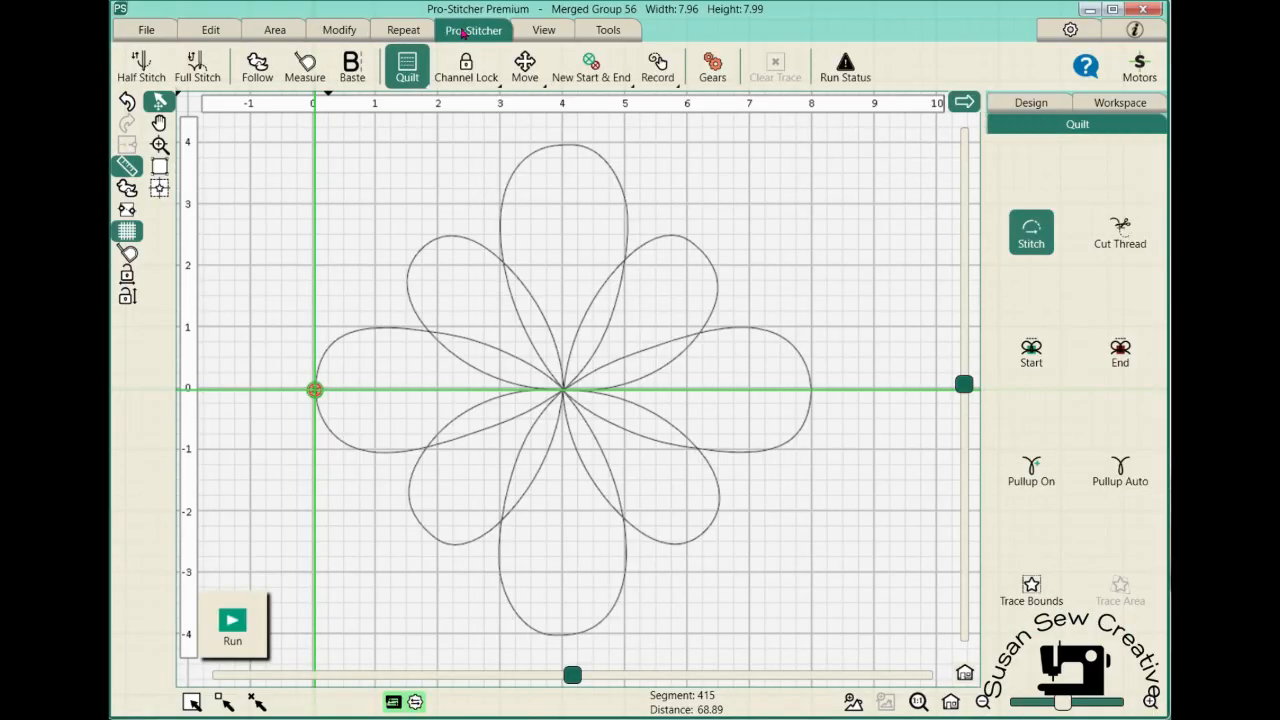
left_click(232, 615)
left_click(231, 620)
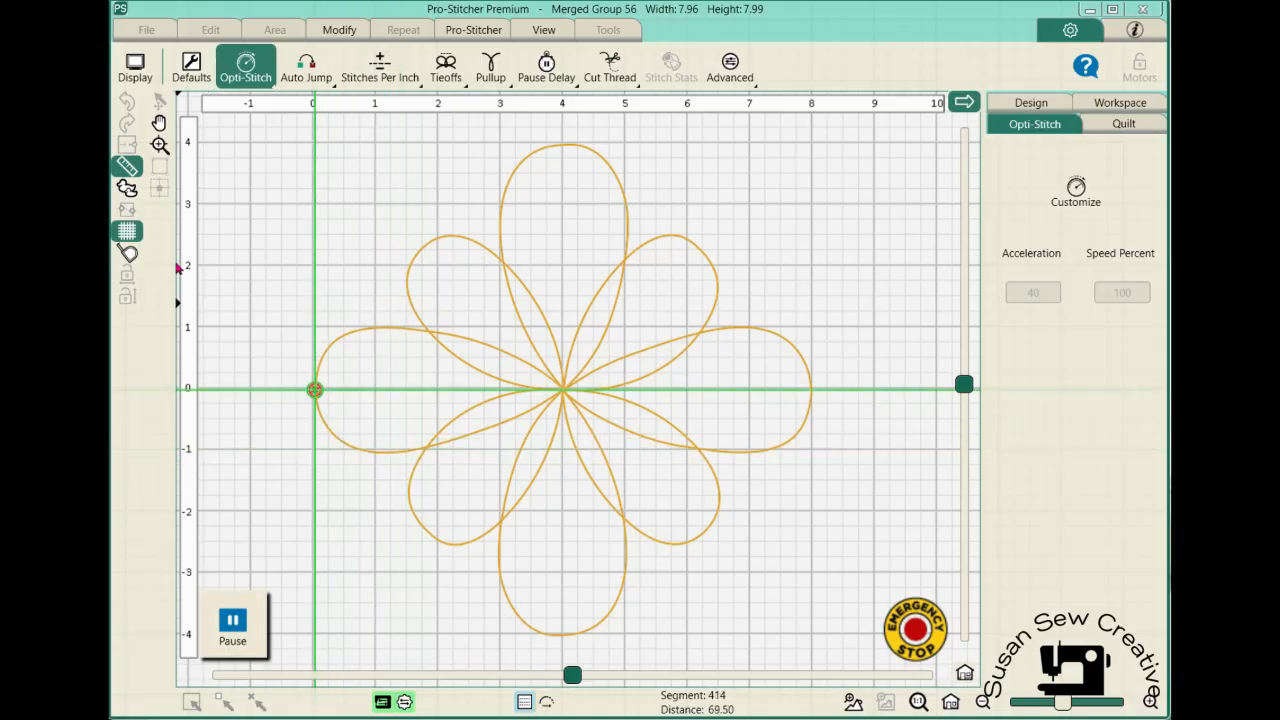
Start saving the selected merged flower and choose the C:\Designs\one folder as its location
left_click(150, 30)
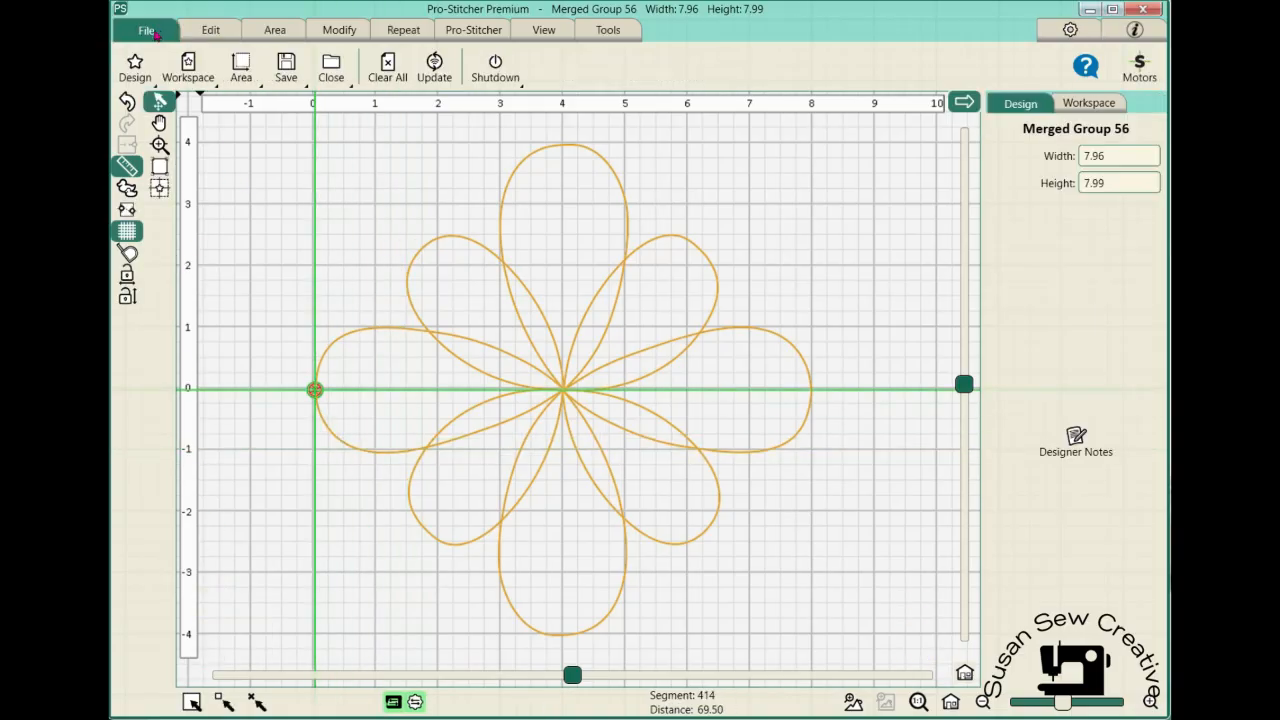
left_click(286, 66)
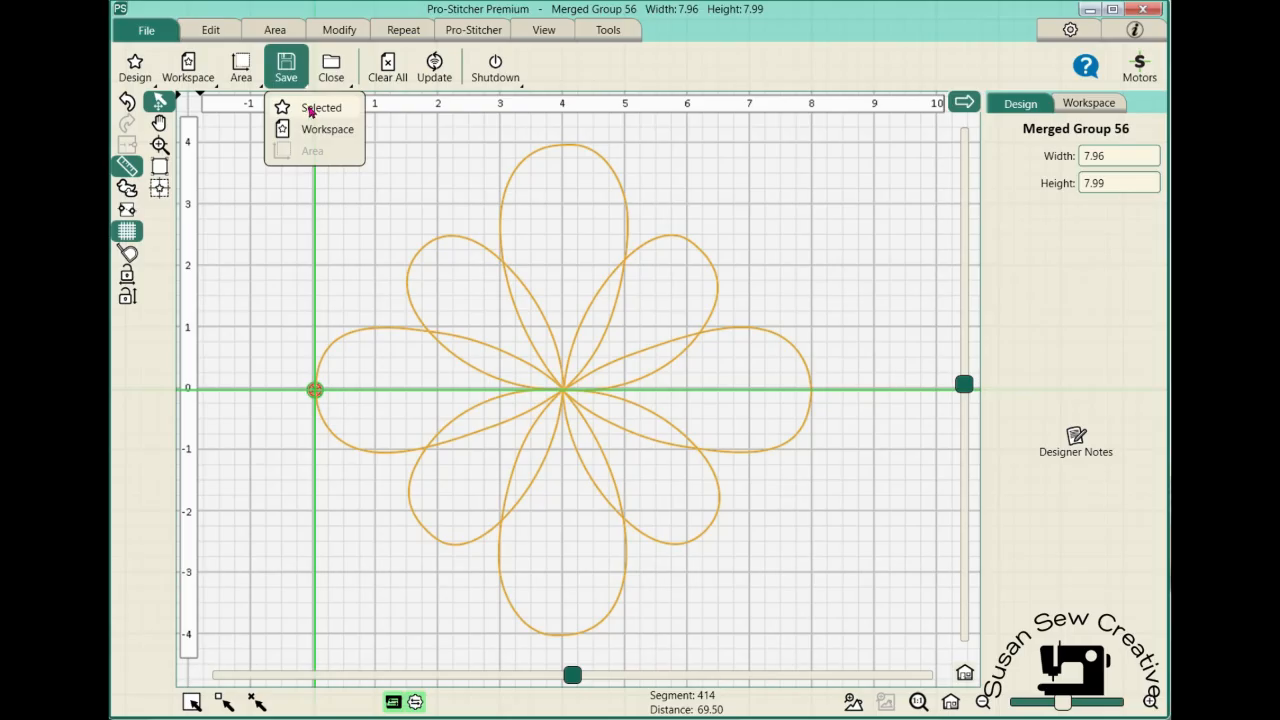
left_click(316, 108)
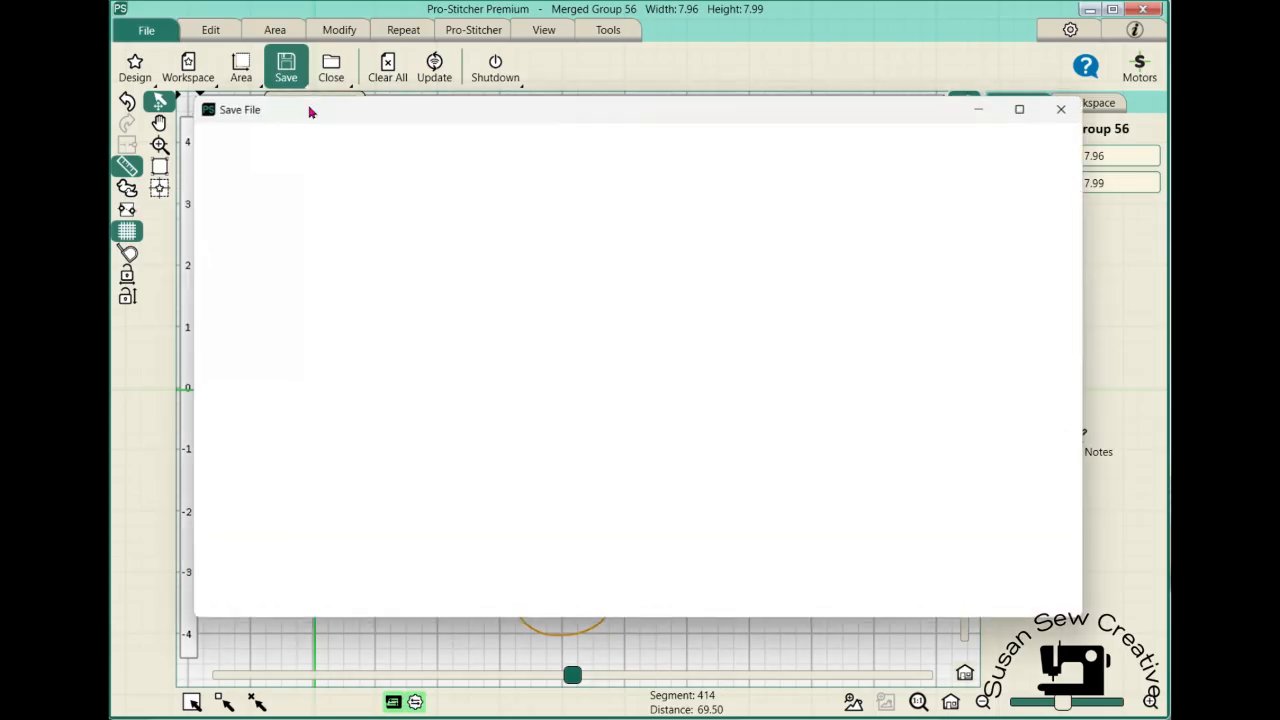
scroll(298, 467, "down", 10)
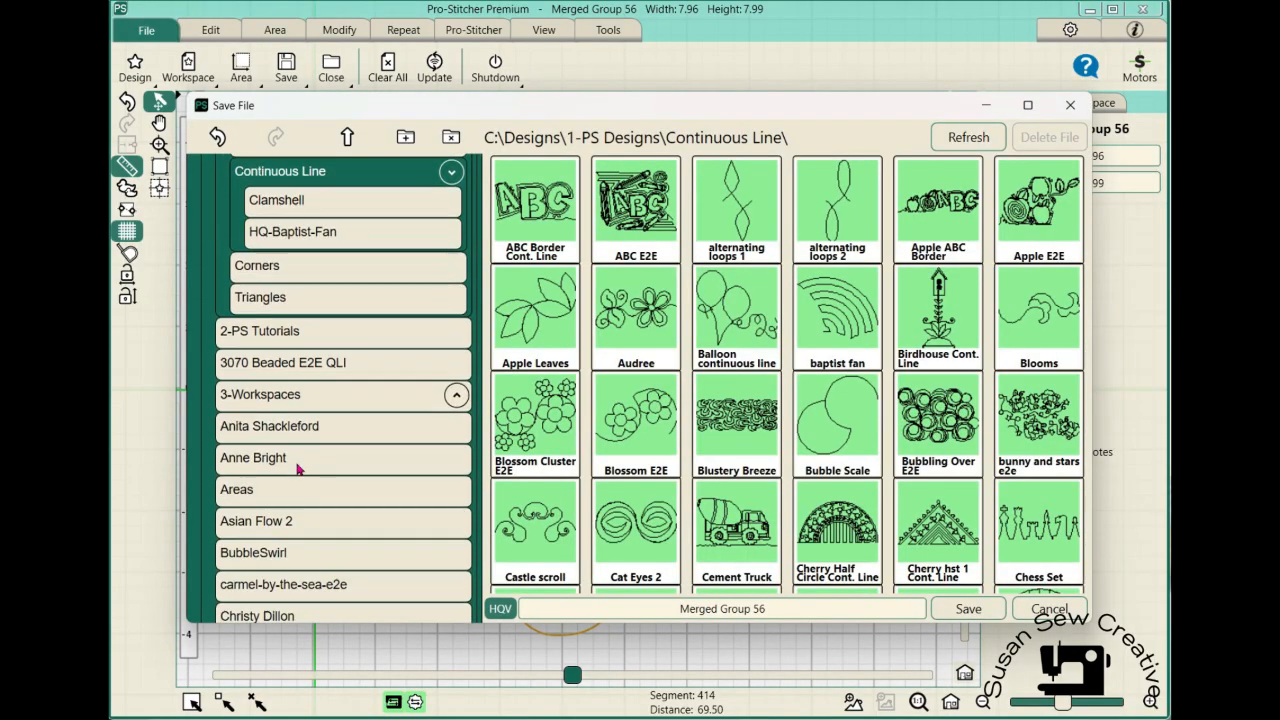
scroll(298, 467, "down", 9)
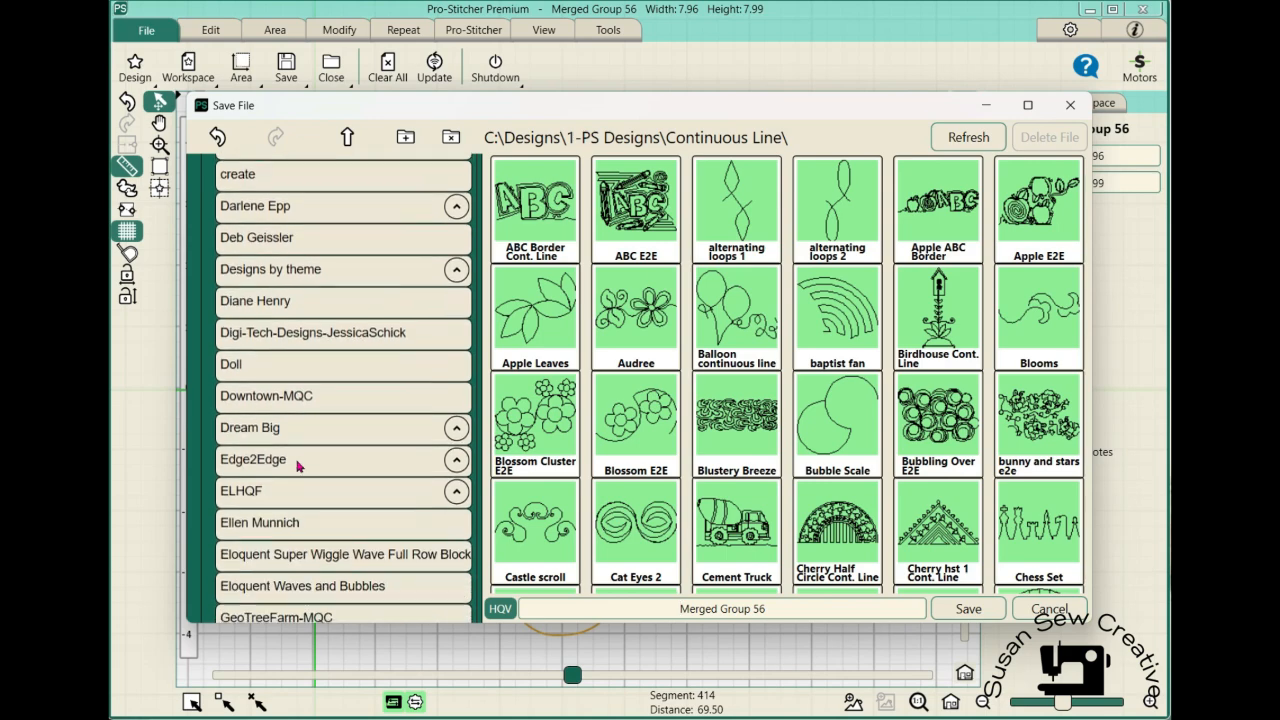
scroll(298, 465, "down", 8)
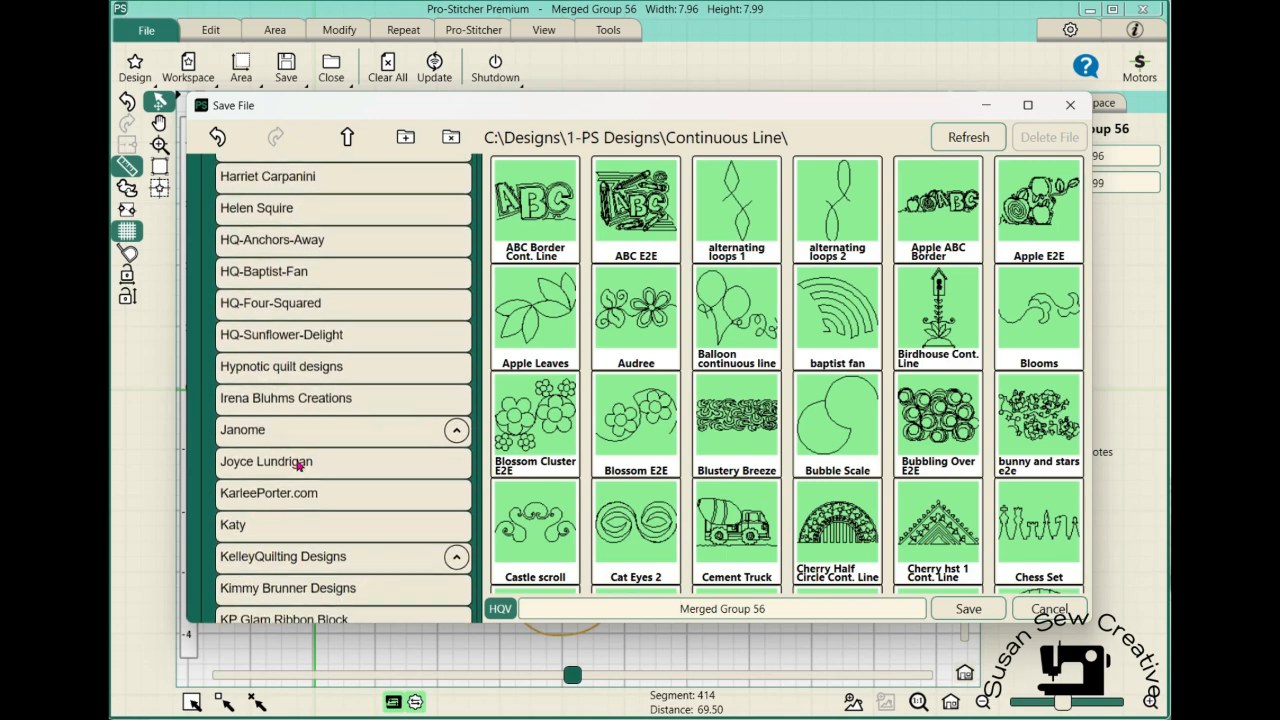
scroll(298, 465, "down", 8)
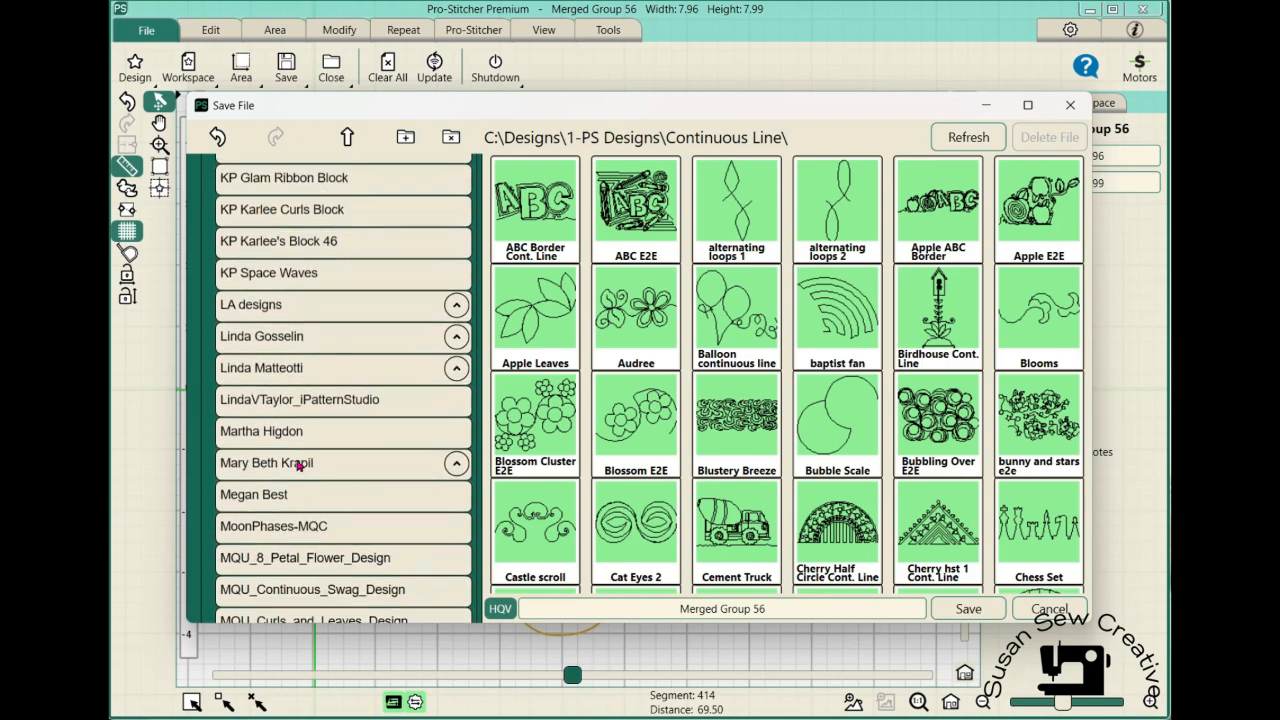
scroll(298, 464, "down", 3)
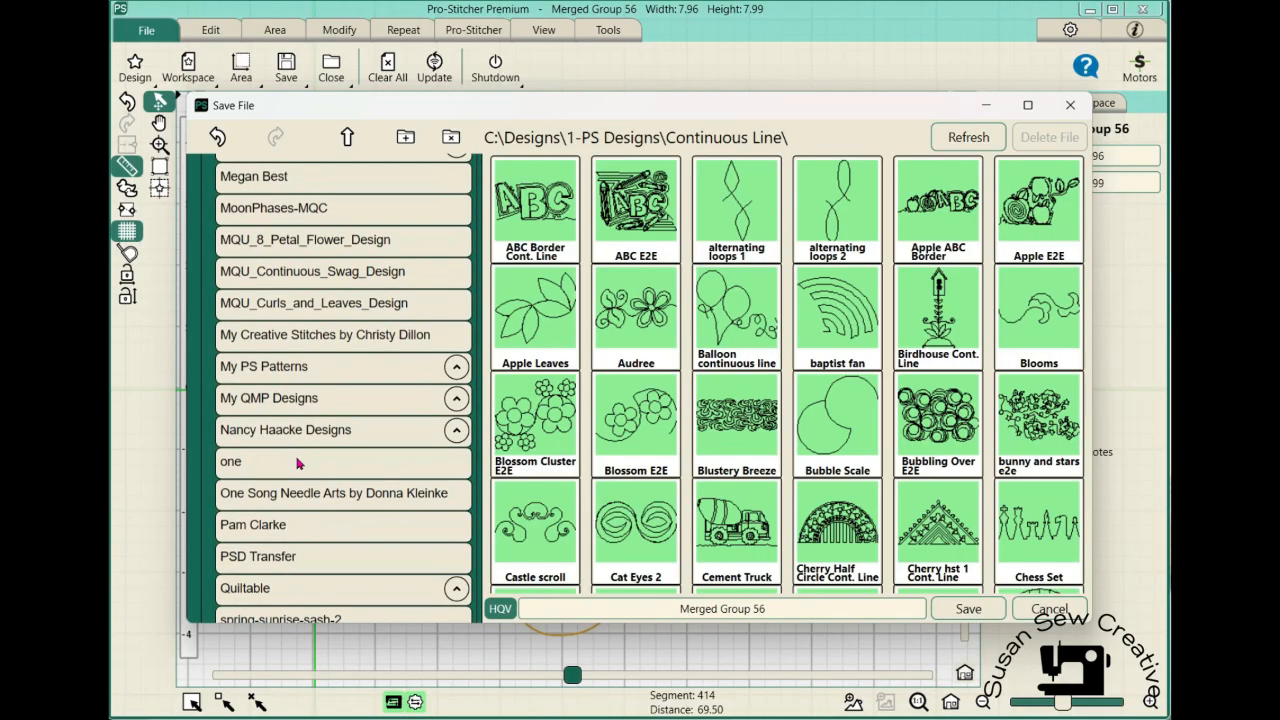
left_click(298, 463)
scroll(298, 463, "down", 4)
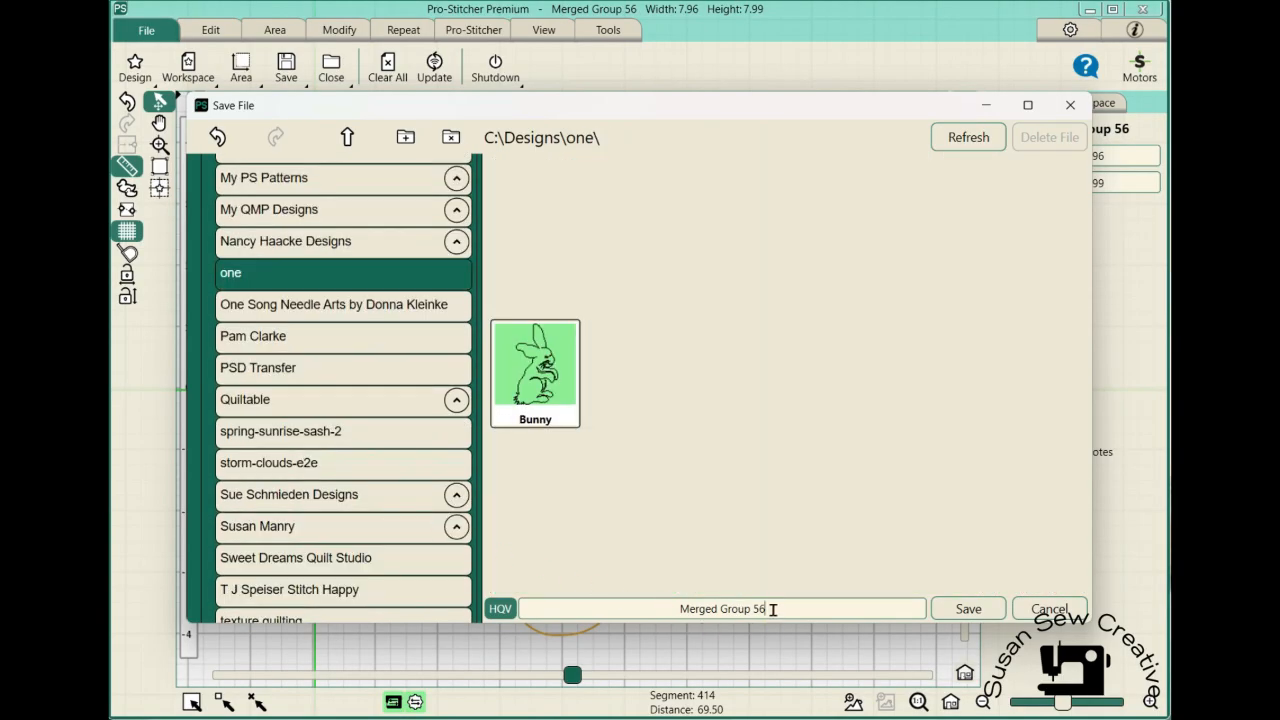
Replace the proposed file name with "new block" and save the merged flower design
left_click(772, 609)
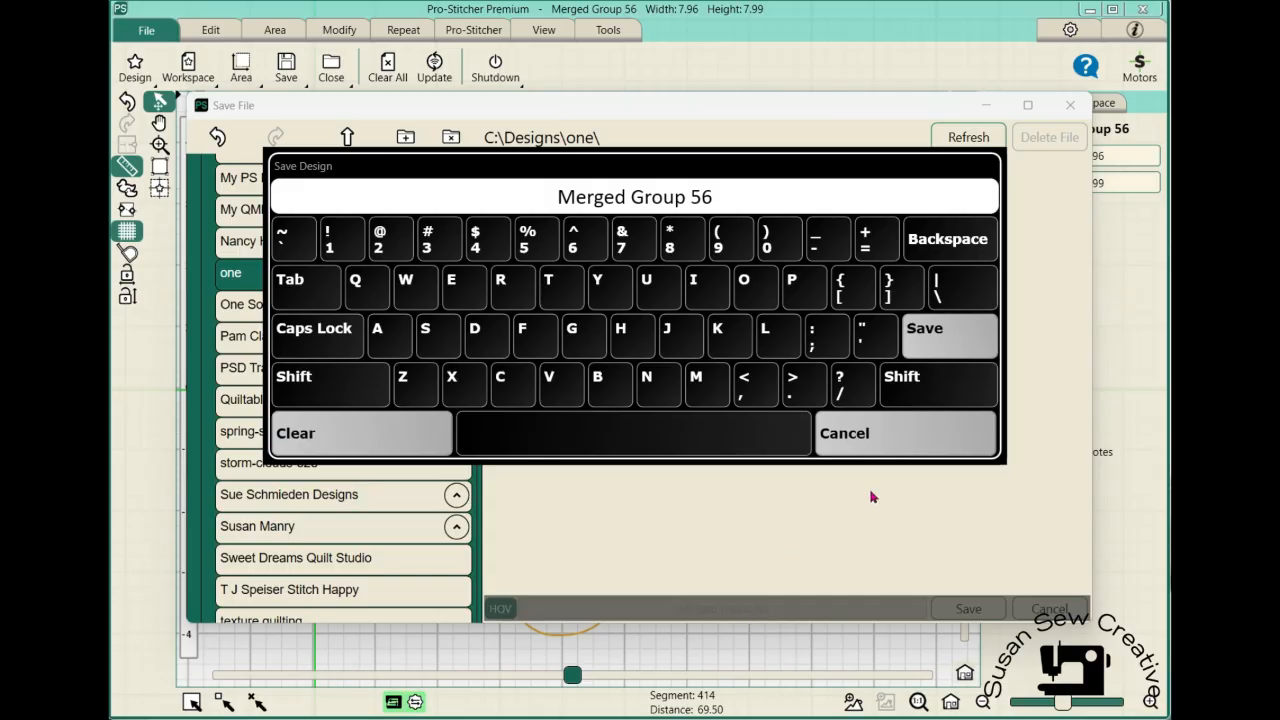
left_click(938, 240)
left_click(938, 240)
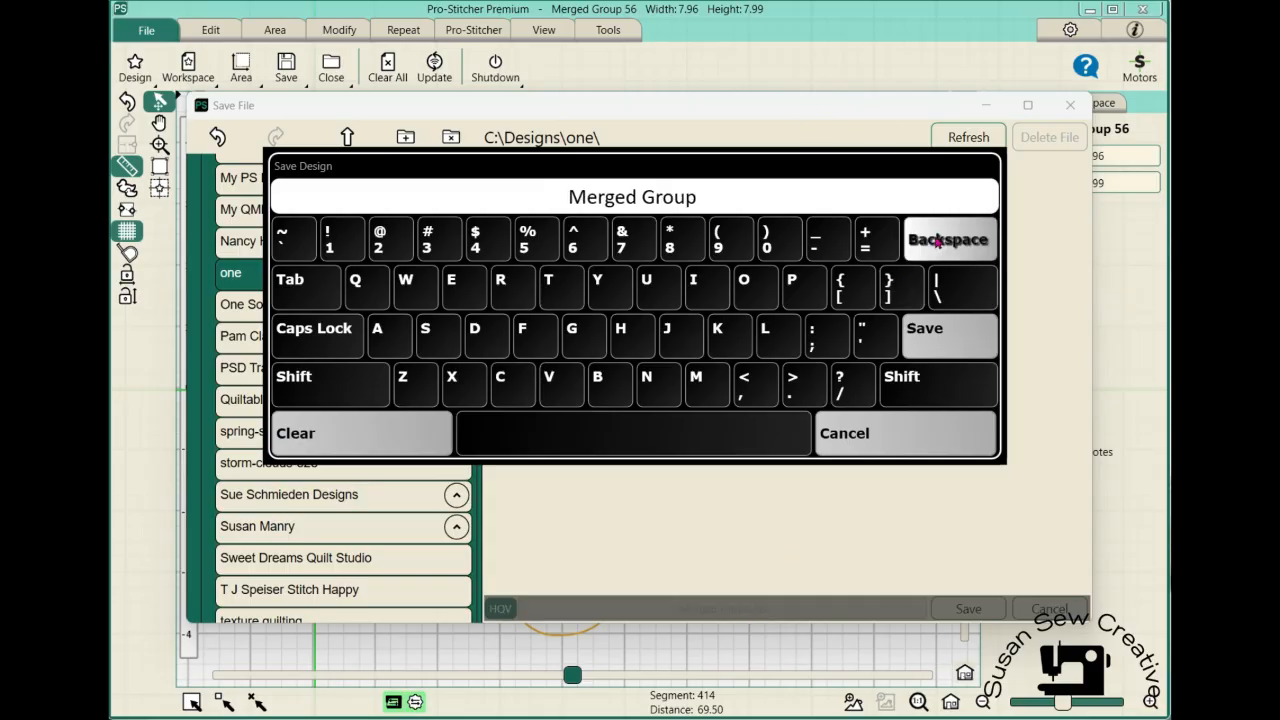
left_click(938, 240)
left_click(938, 240)
left_click(938, 240)
left_click(938, 240)
left_click(938, 240)
left_click(938, 240)
left_click(938, 240)
left_click(938, 240)
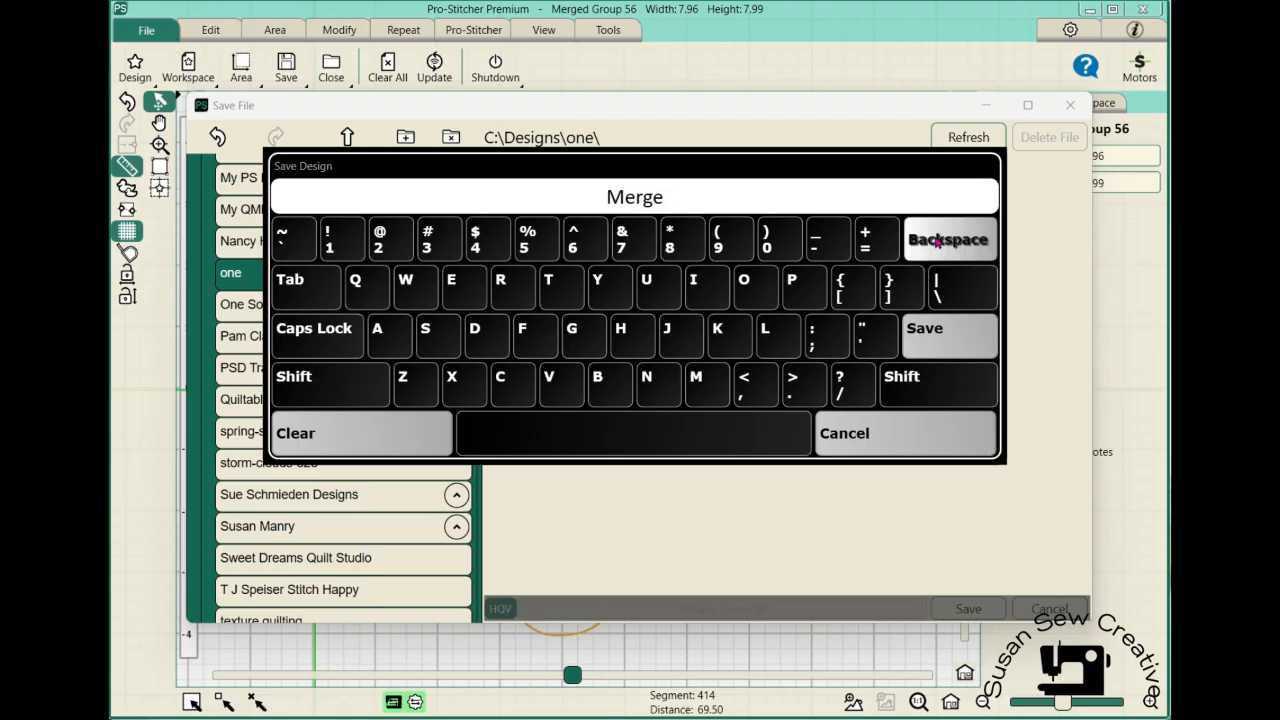
left_click(938, 240)
left_click(938, 240)
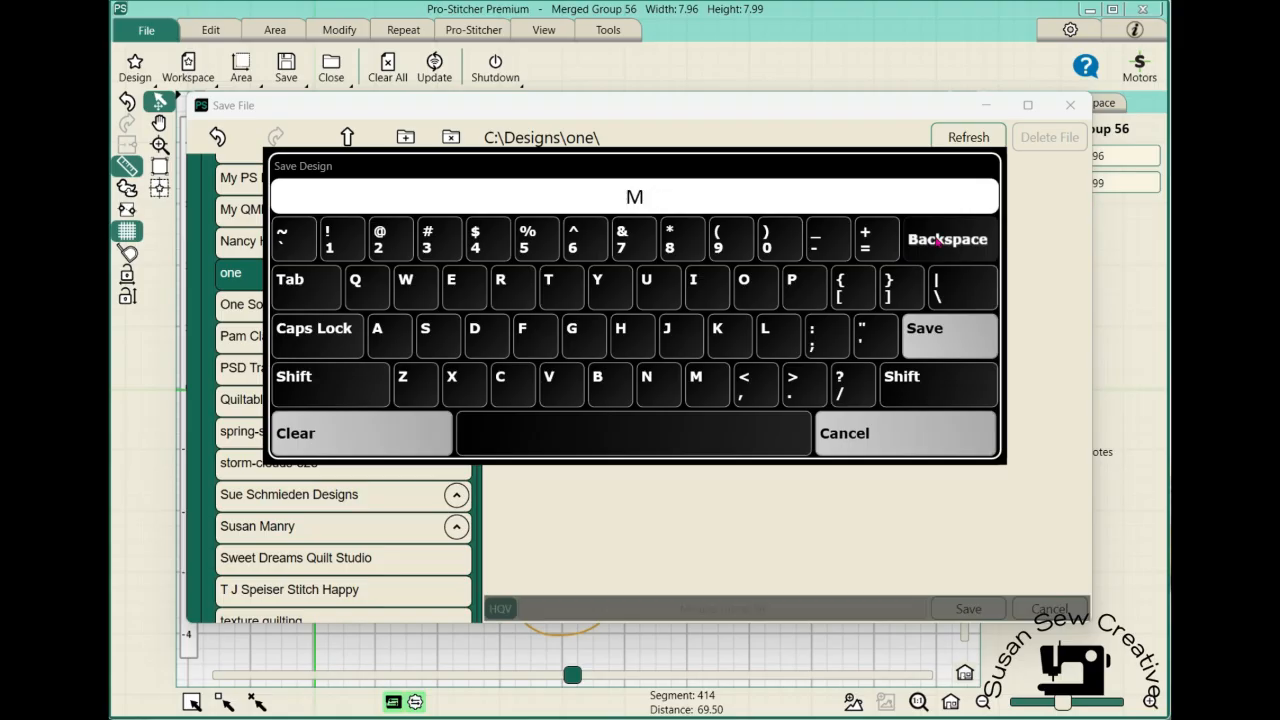
left_click(656, 383)
left_click(460, 285)
left_click(410, 285)
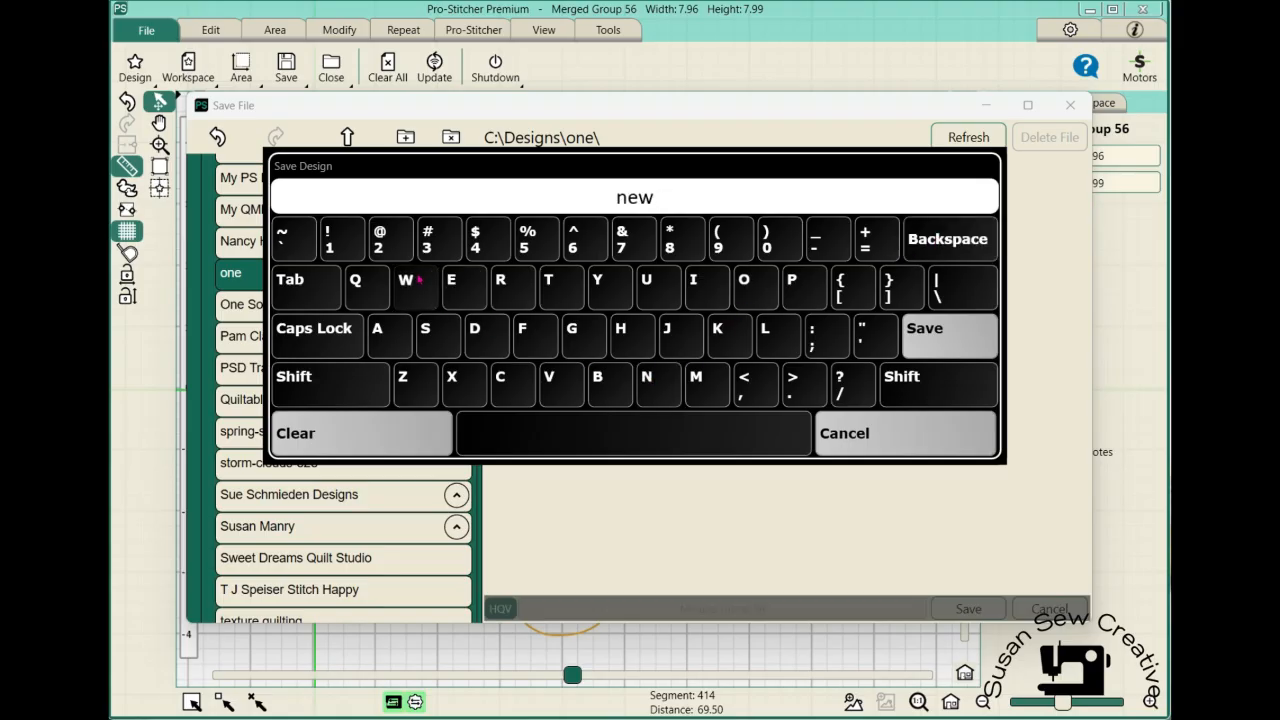
left_click(571, 434)
left_click(614, 378)
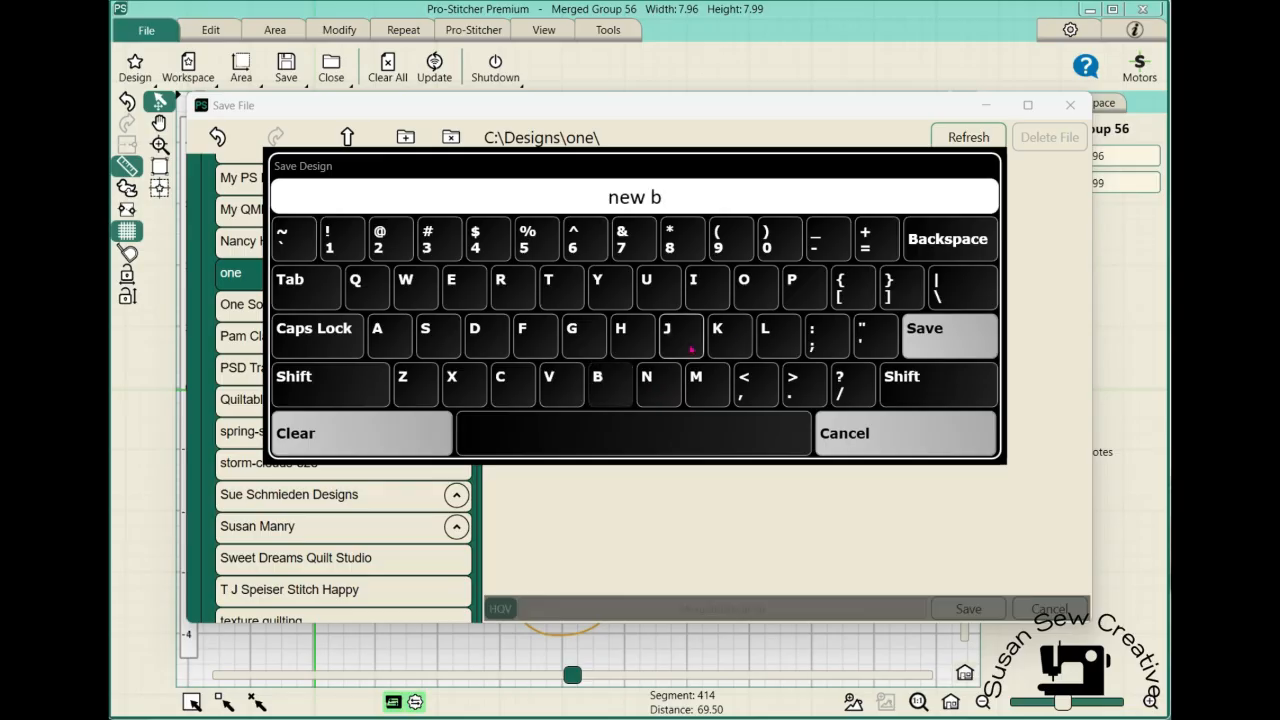
left_click(770, 336)
left_click(748, 287)
left_click(512, 383)
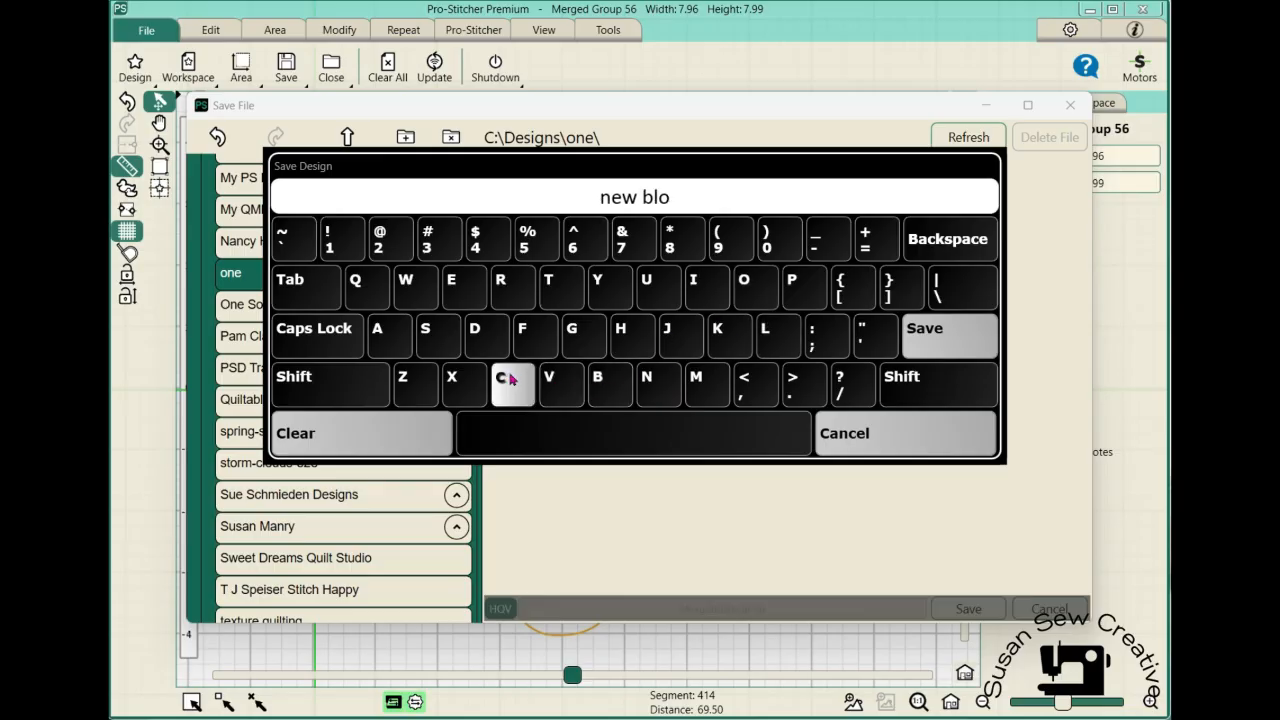
left_click(718, 333)
left_click(931, 335)
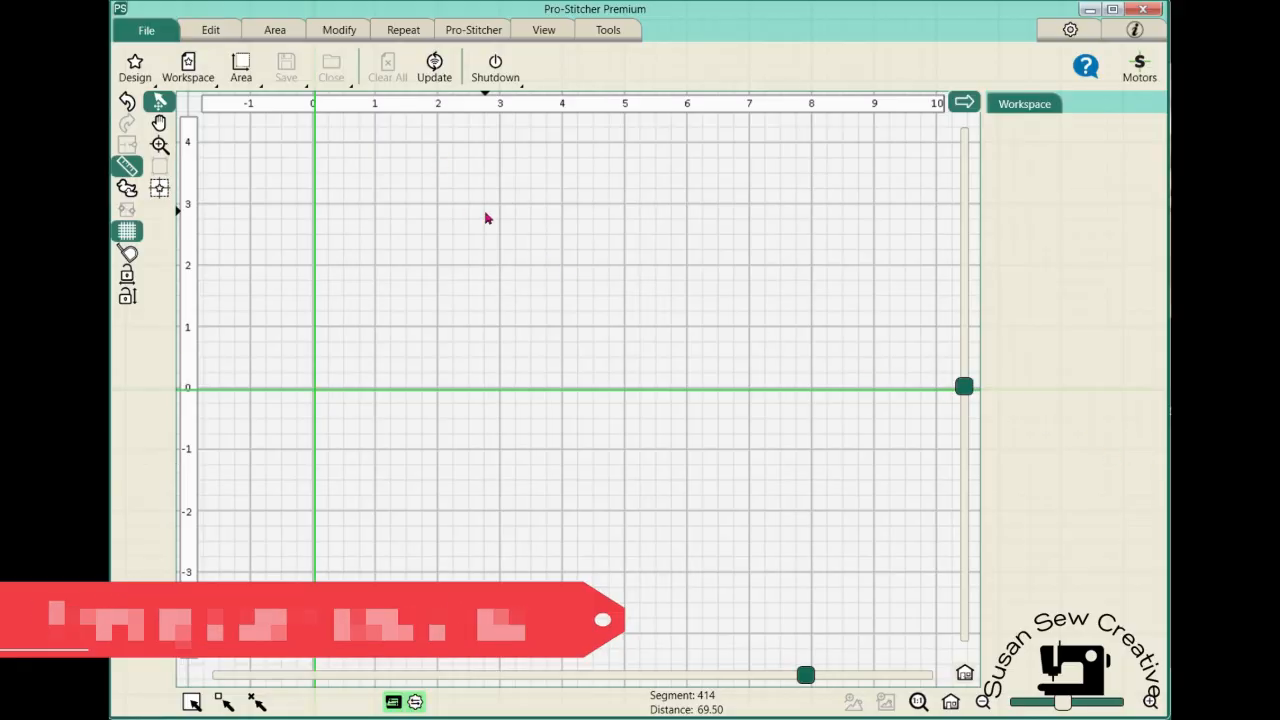
Open the Flower Pots Cont Line design from the C:\Designs\1-PS Designs\Continuous Line folder
left_click(131, 74)
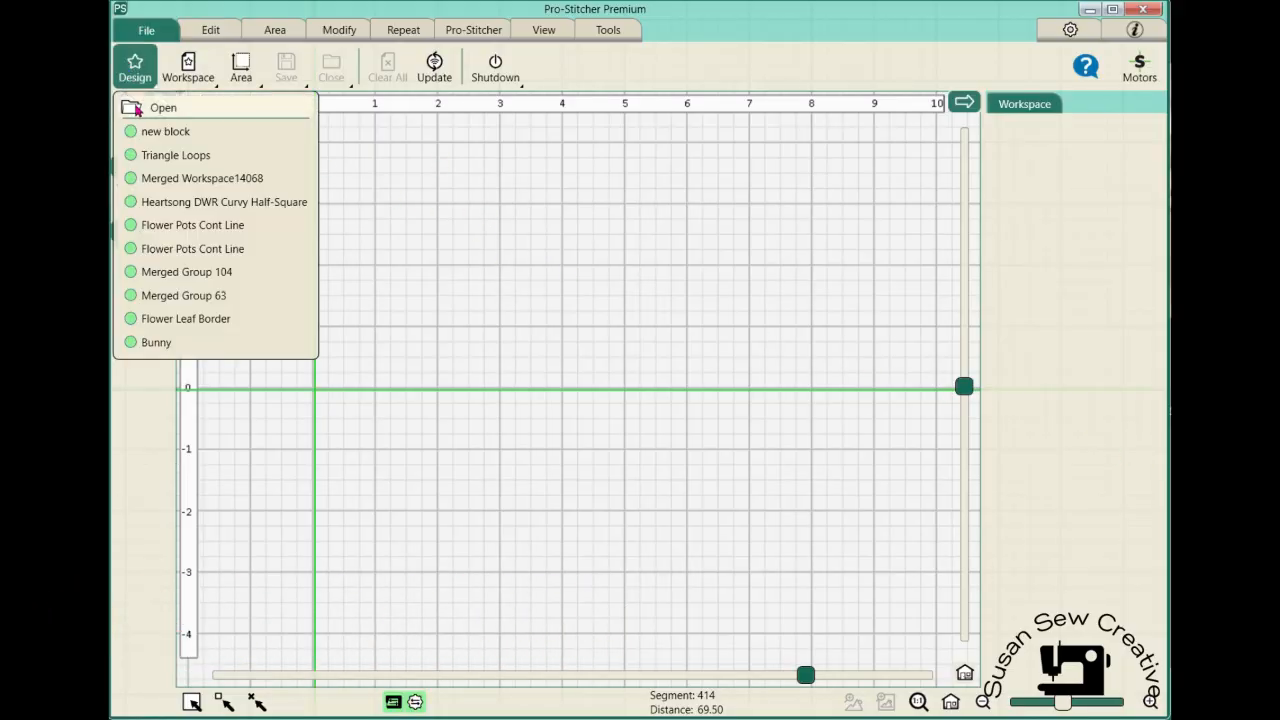
left_click(137, 108)
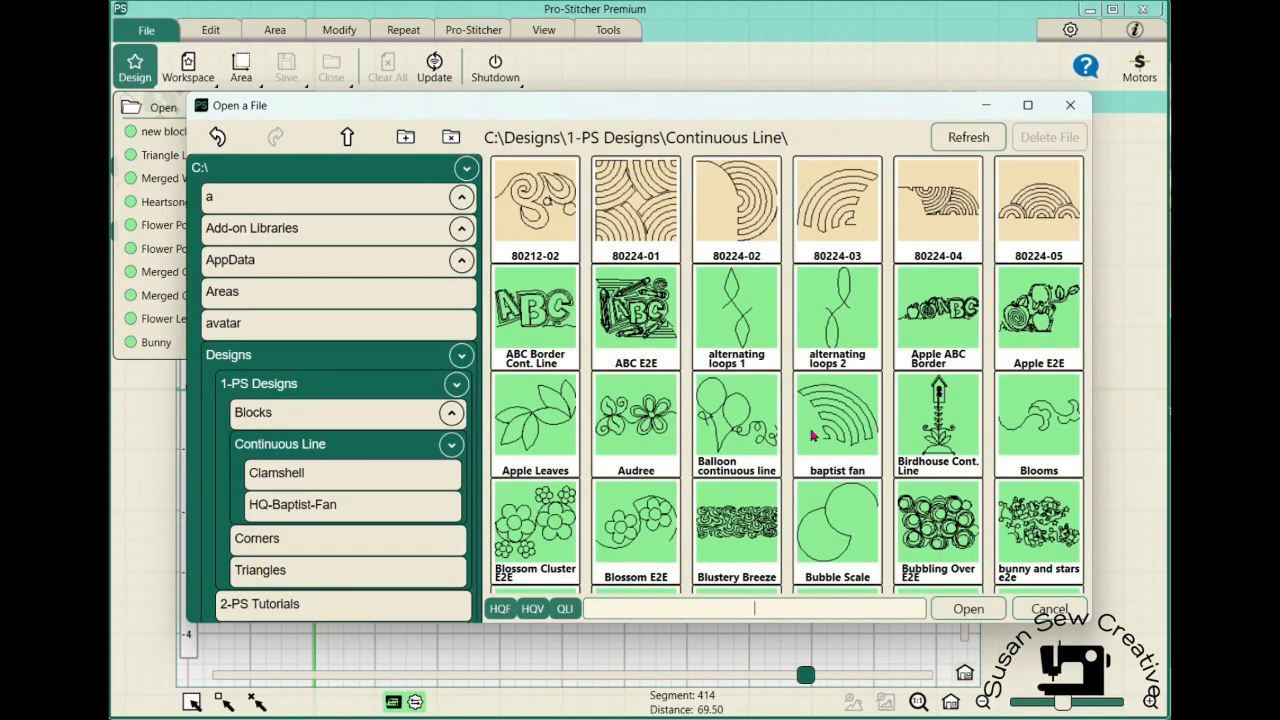
scroll(911, 381, "down", 5)
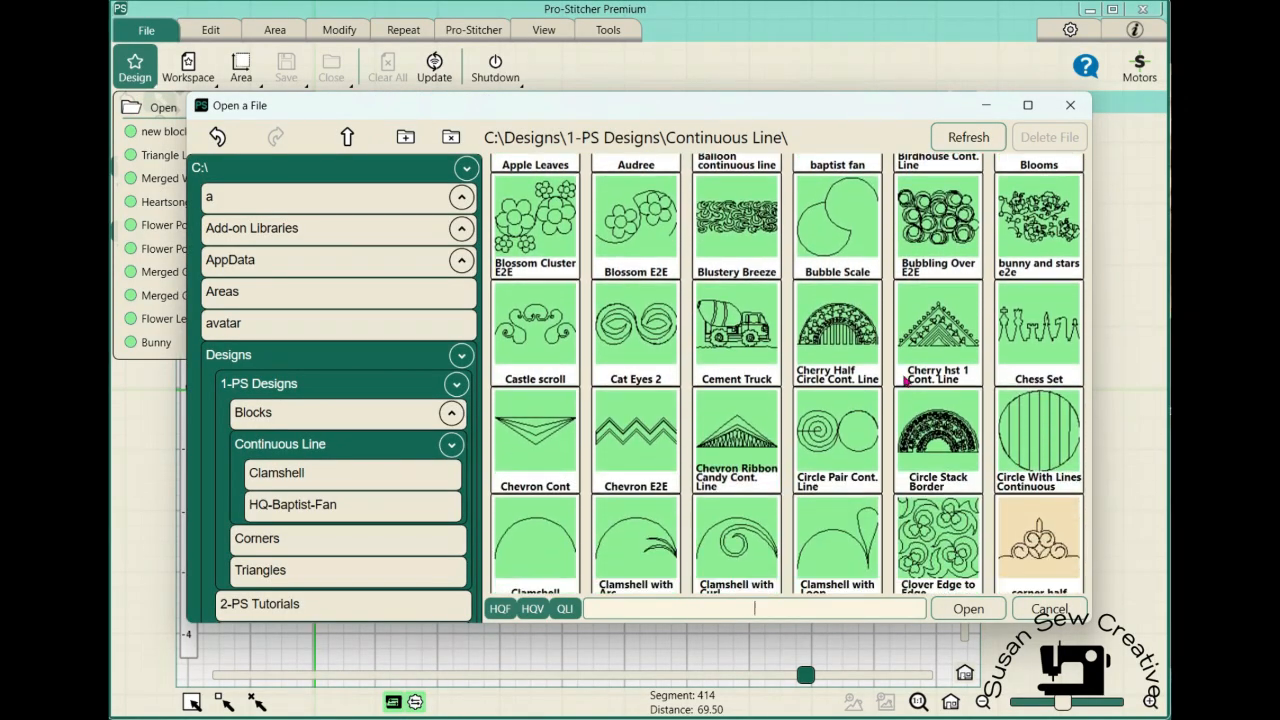
scroll(906, 381, "down", 6)
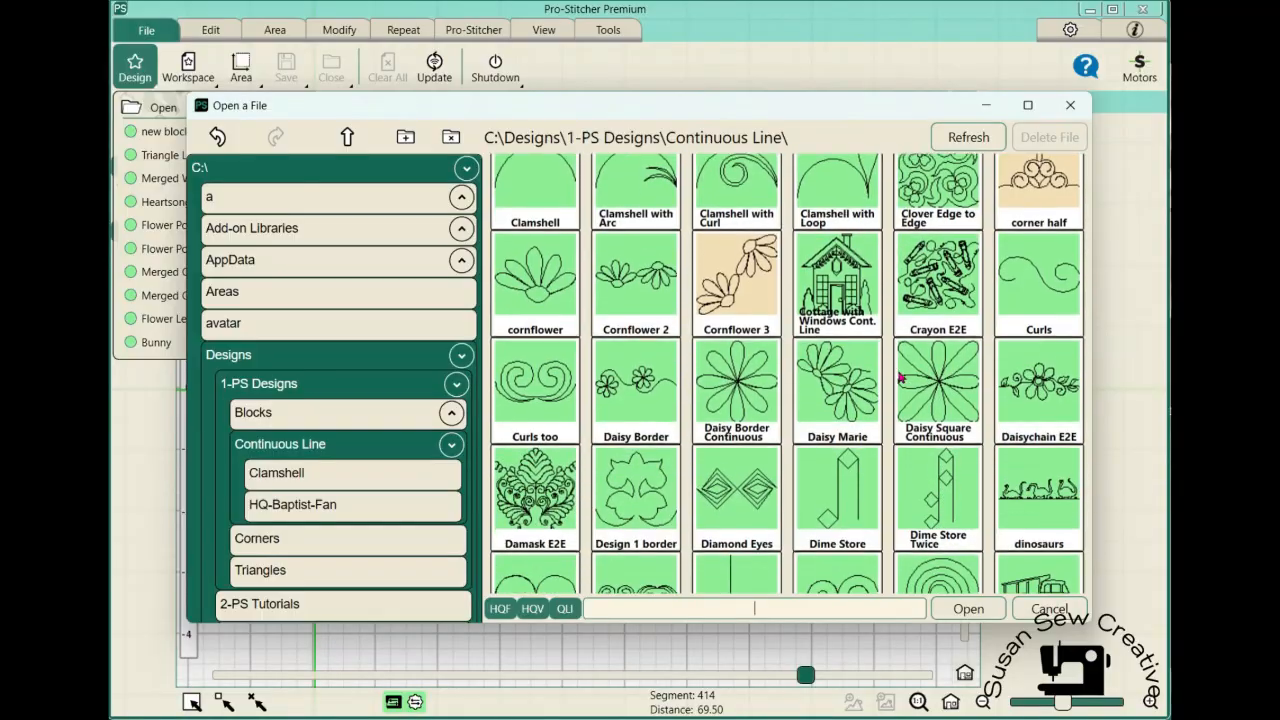
scroll(899, 376, "down", 5)
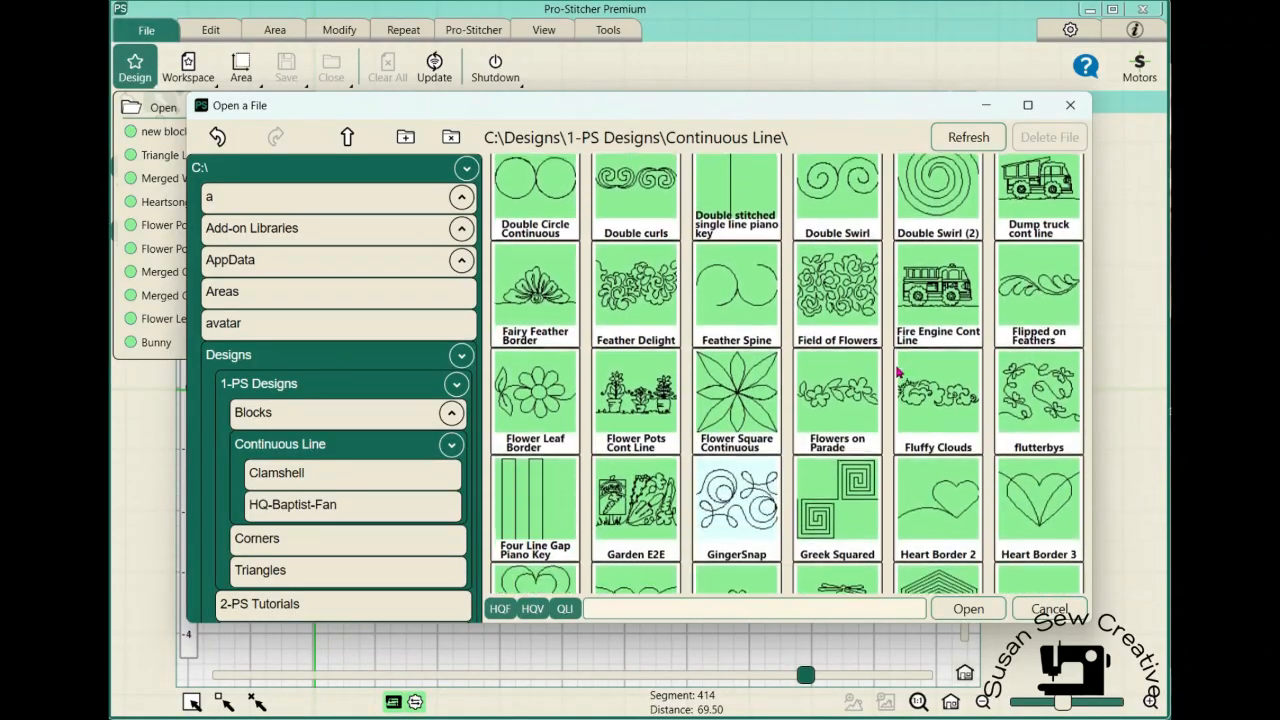
left_click(652, 365)
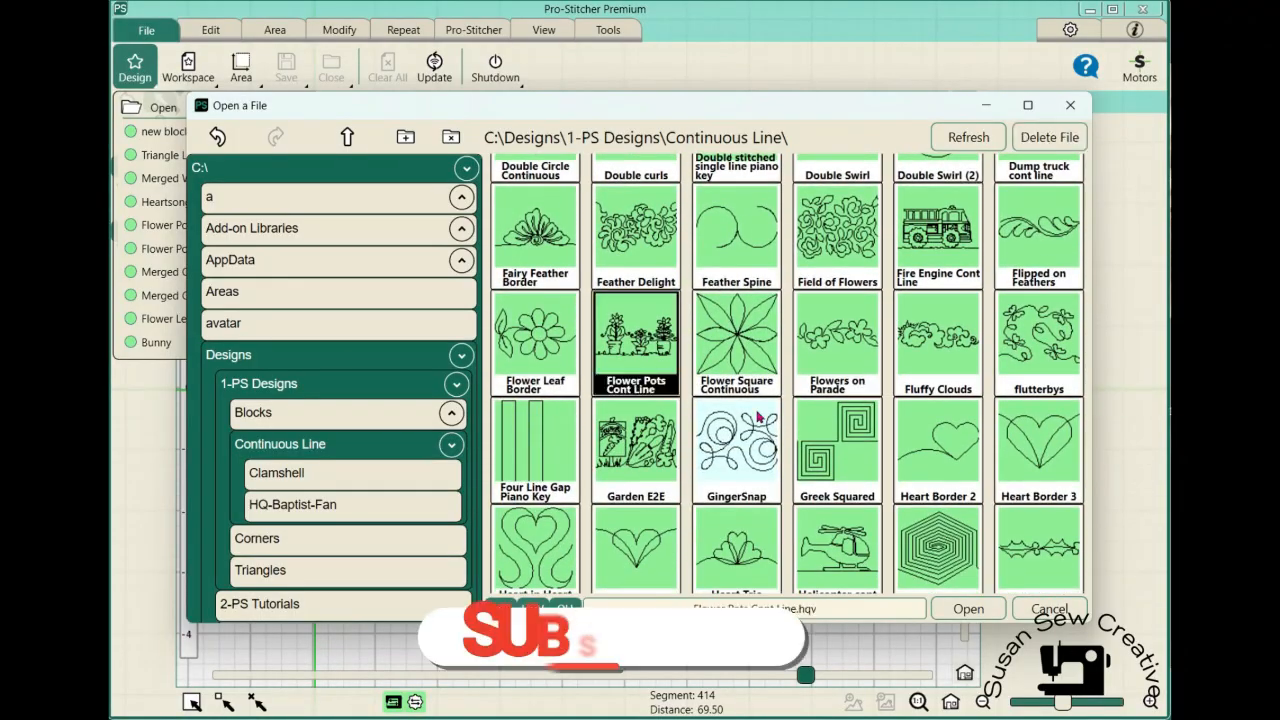
left_click(958, 609)
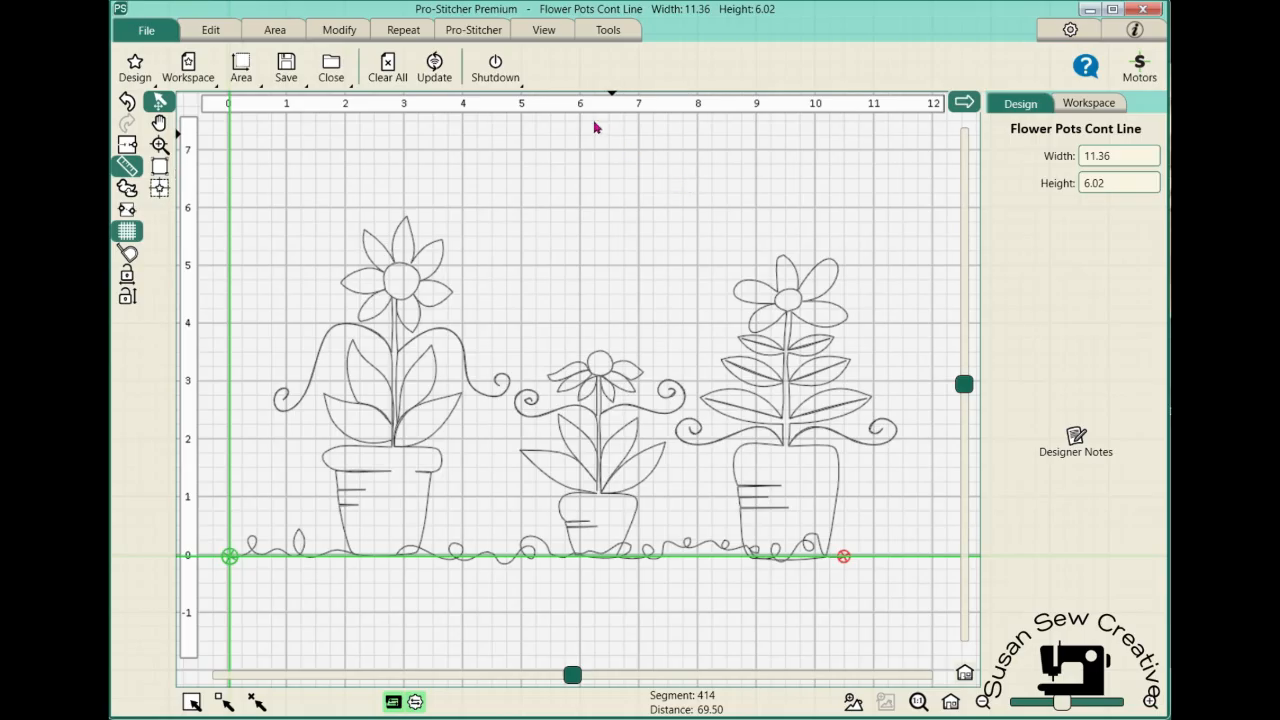
Place the crosshairs on the ground line between the first and second flower pots and set the new start point there automatically
left_click(548, 31)
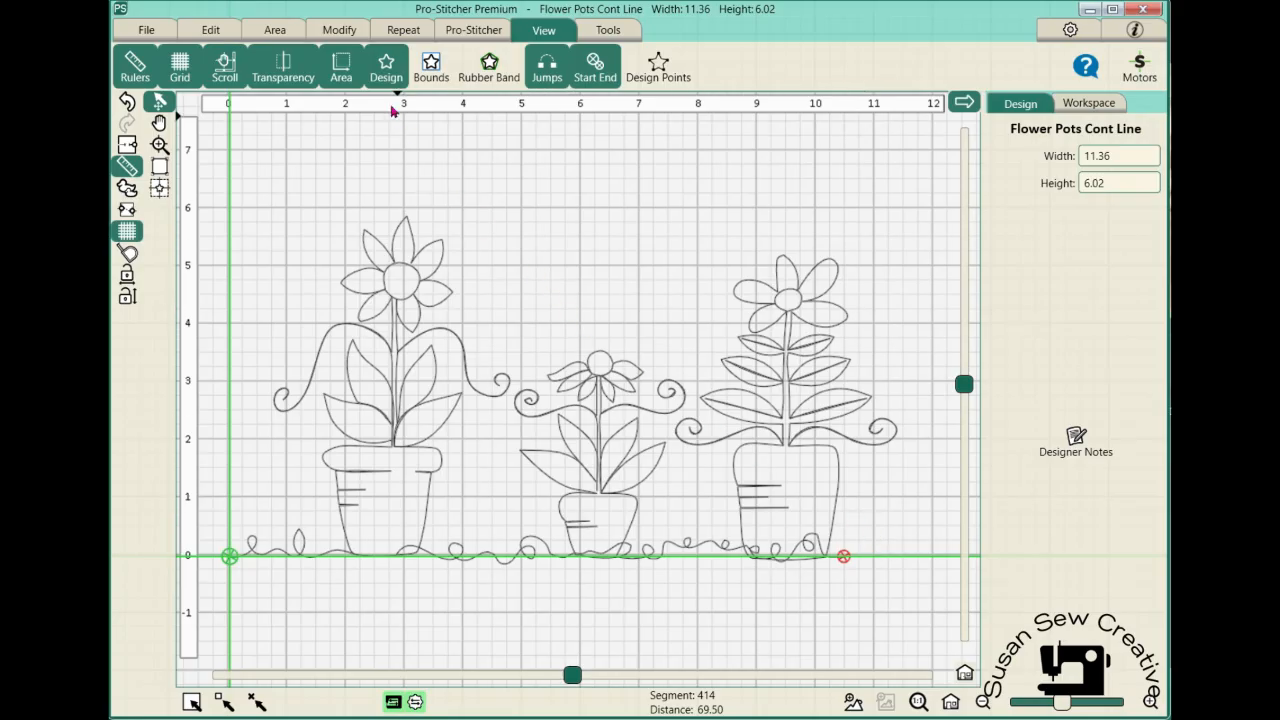
left_click(331, 31)
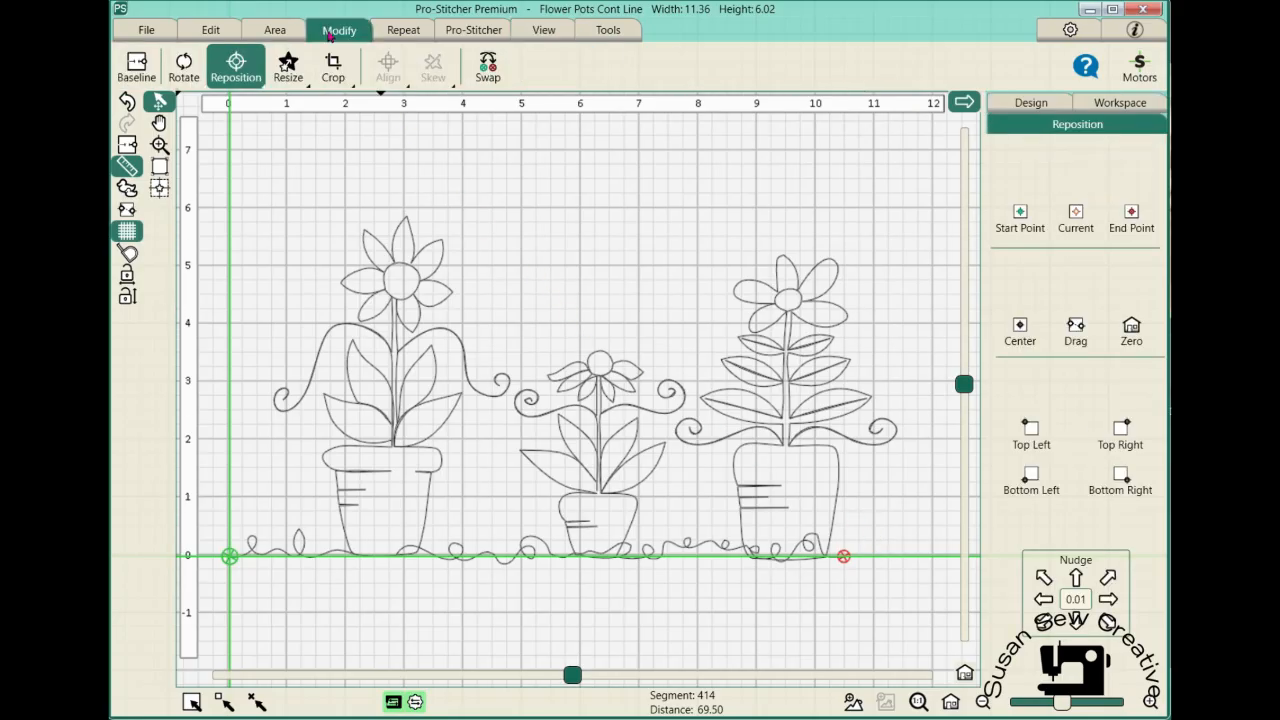
left_click(159, 187)
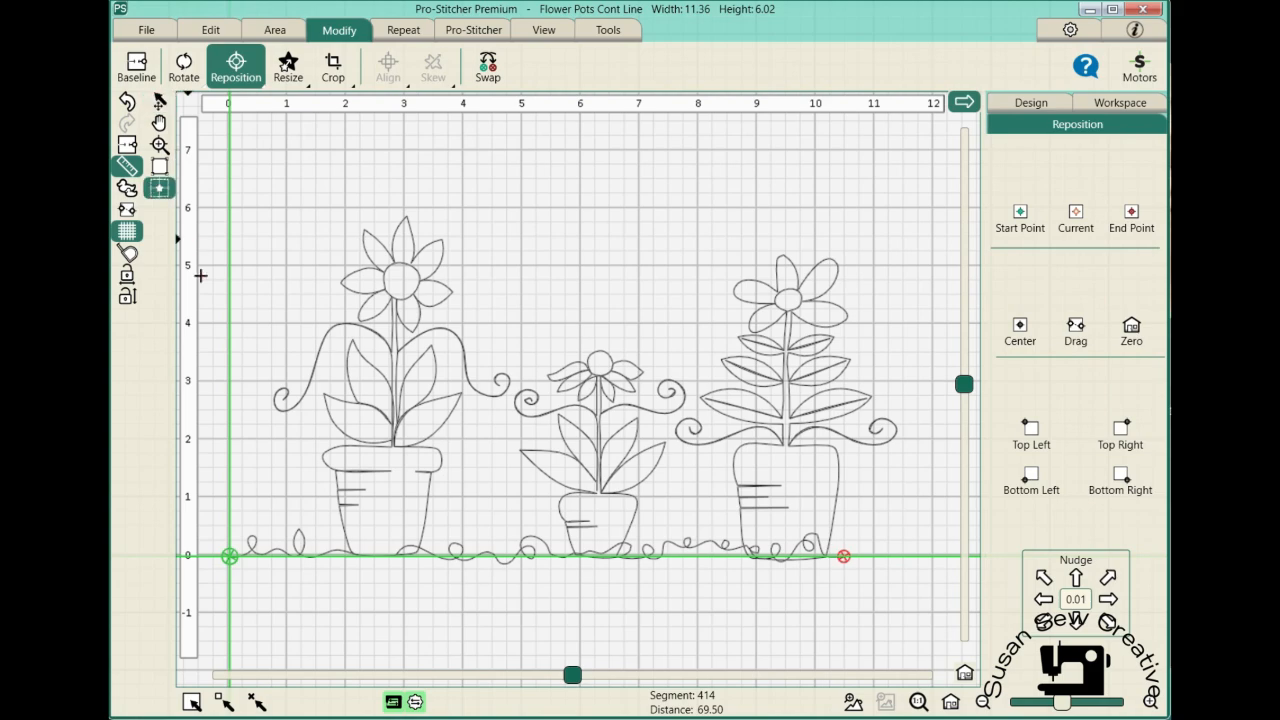
left_click_drag(232, 556, 486, 555)
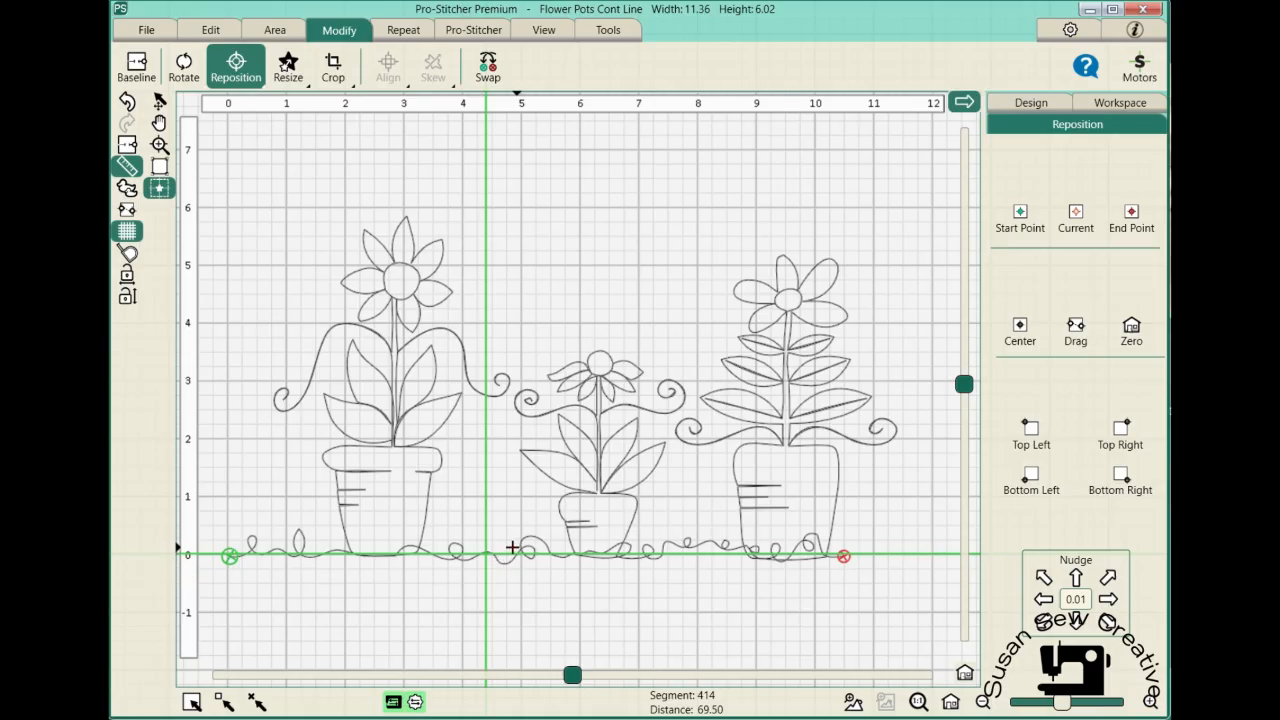
left_click(465, 30)
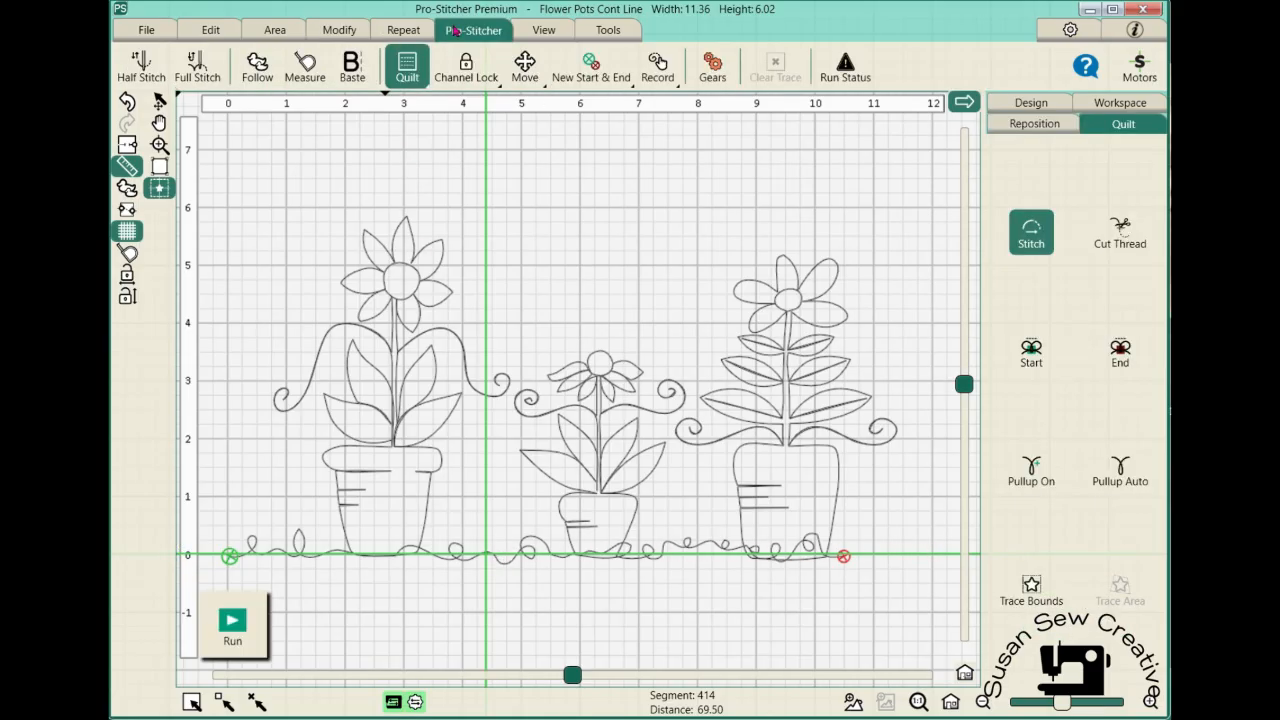
left_click(591, 72)
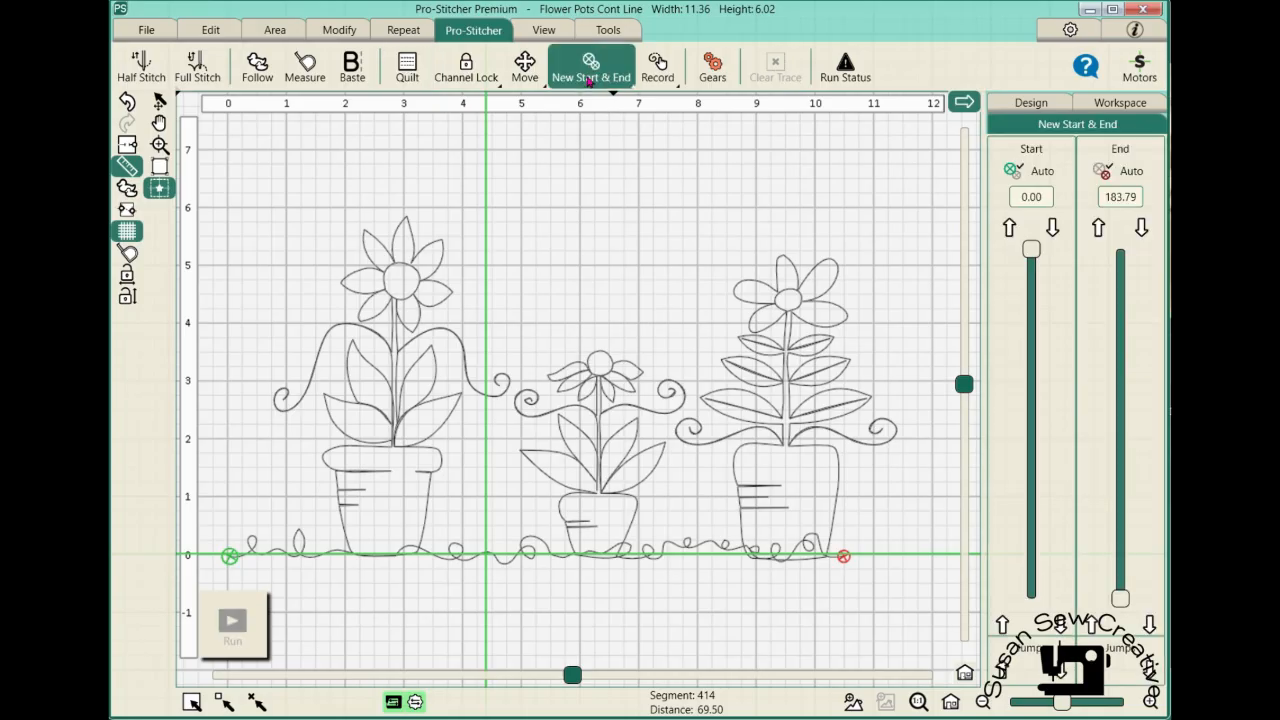
left_click(1033, 171)
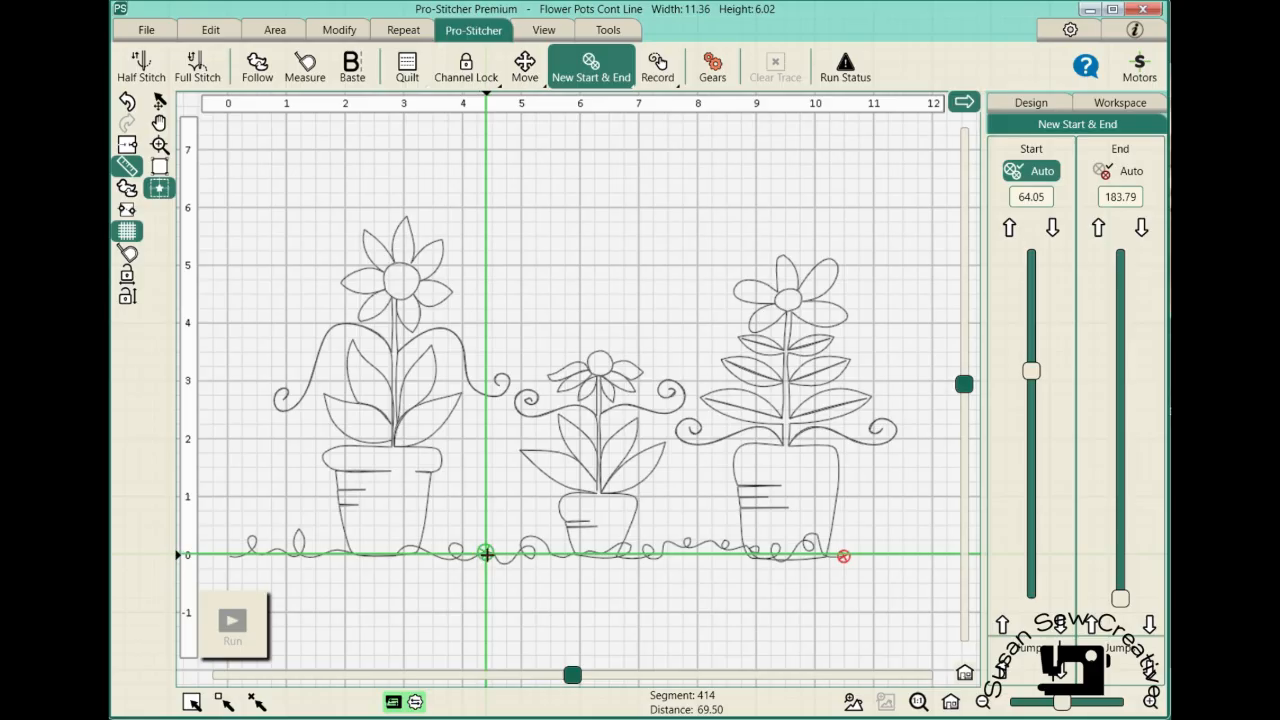
mouse_move(486, 554)
left_mouse_down()
mouse_move(585, 563)
mouse_move(470, 557)
mouse_move(488, 557)
left_mouse_up()
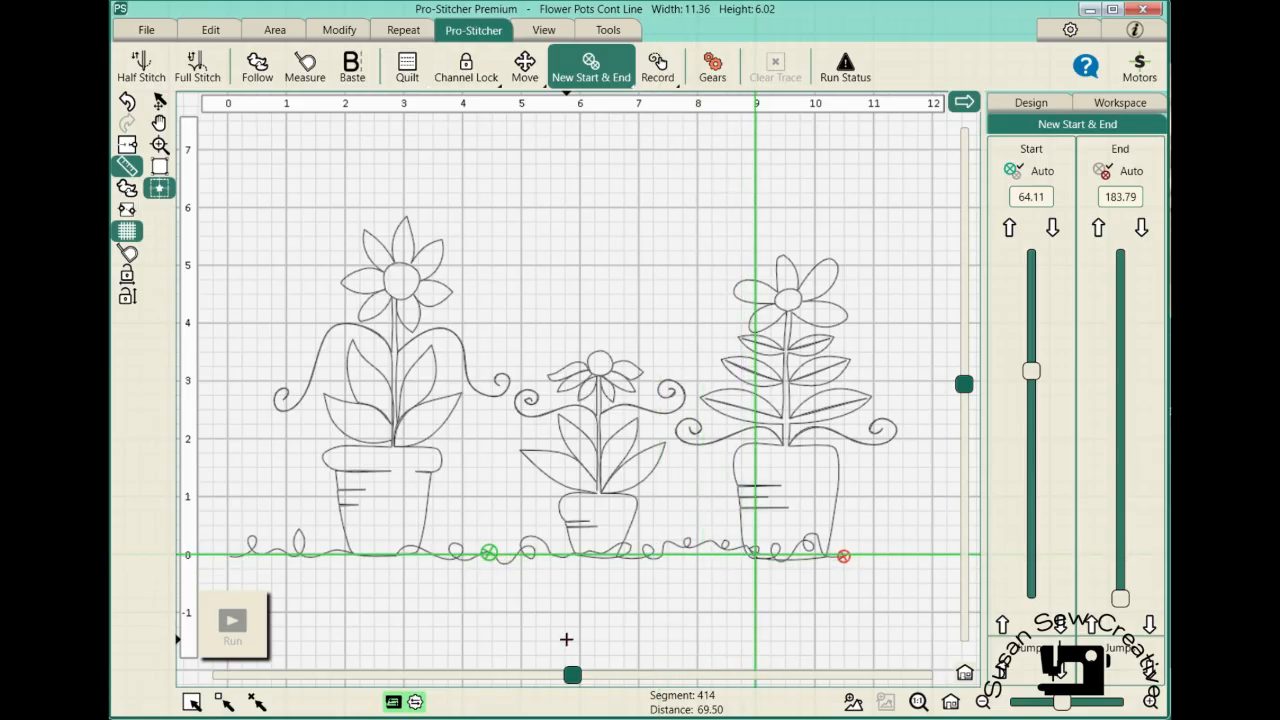
Set the new end point automatically at about 9, 0 near the third pot's base and inspect its placement up close
left_click(1137, 174)
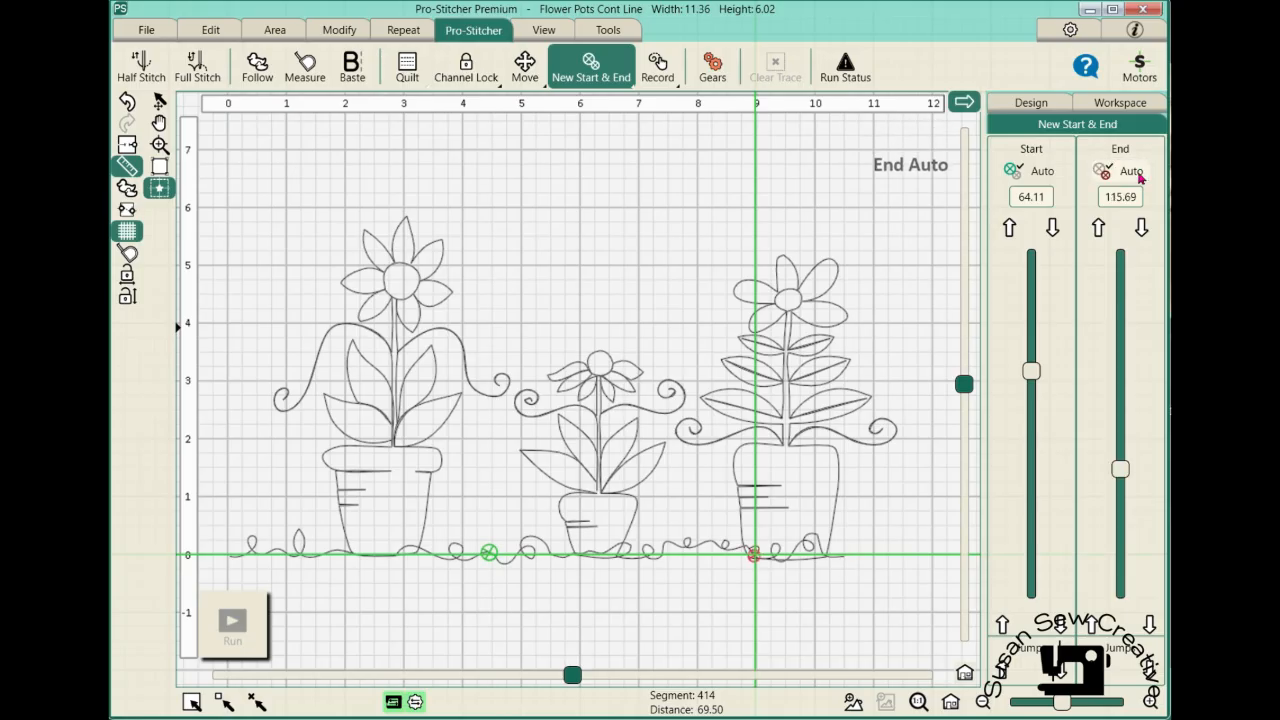
left_click(160, 145)
left_click_drag(722, 530, 772, 576)
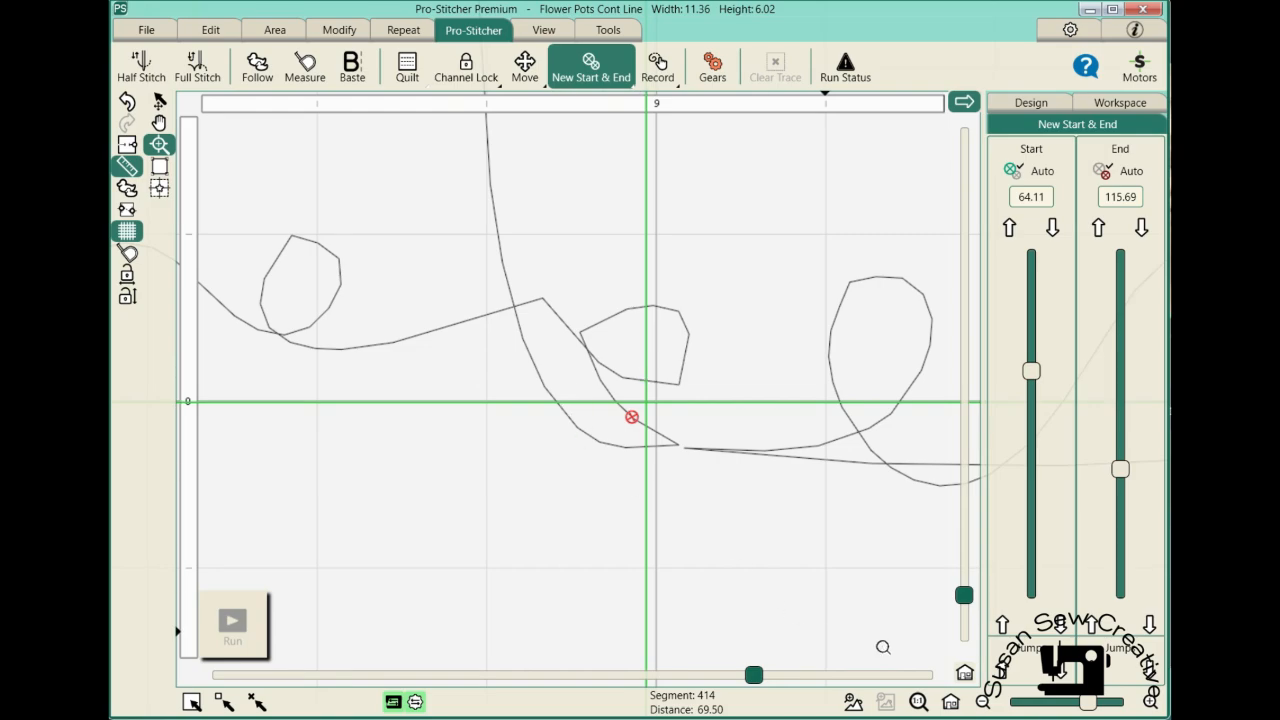
left_click(964, 672)
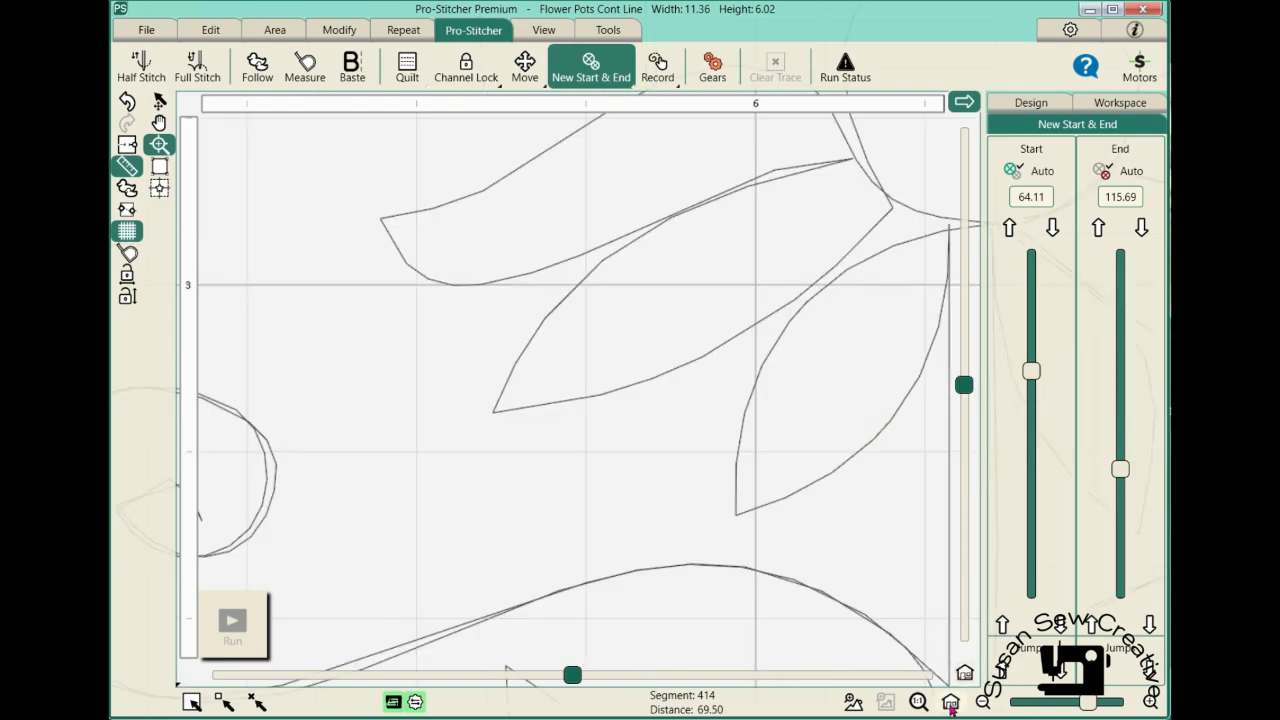
left_click(950, 704)
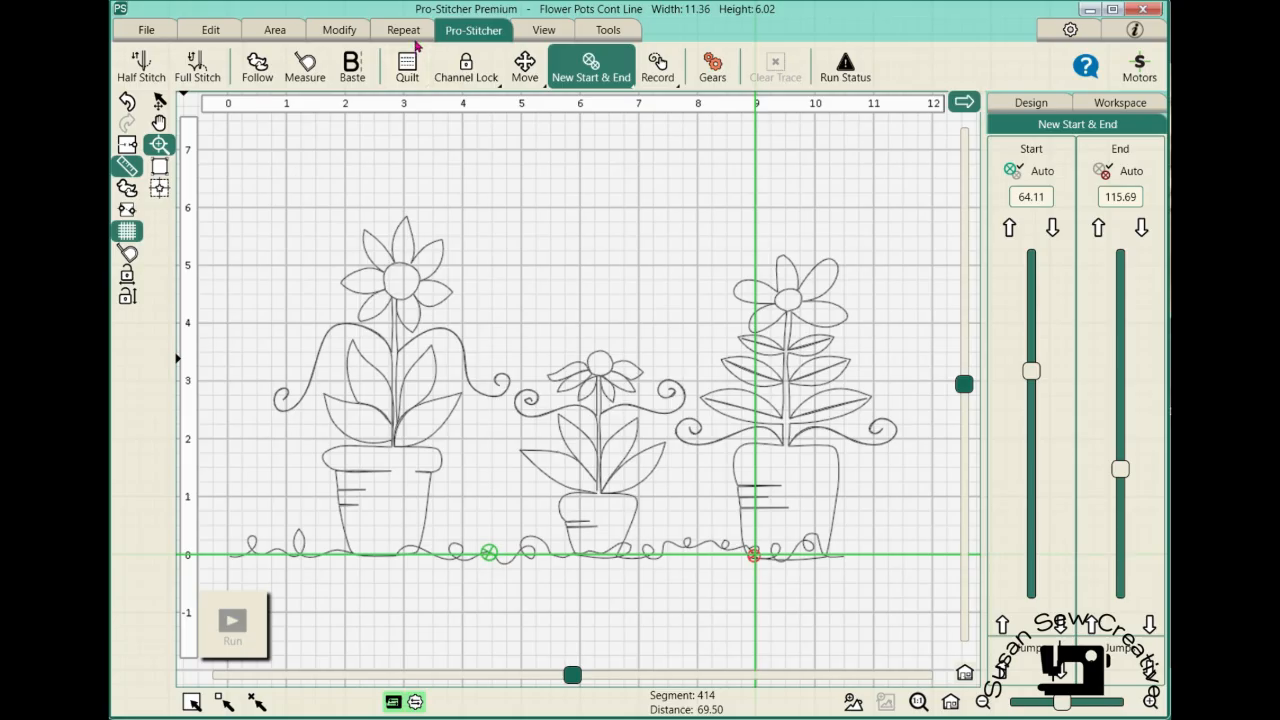
Crop the design to its new start and end points, keeping the middle flower pot, and baseline the result
left_click(340, 30)
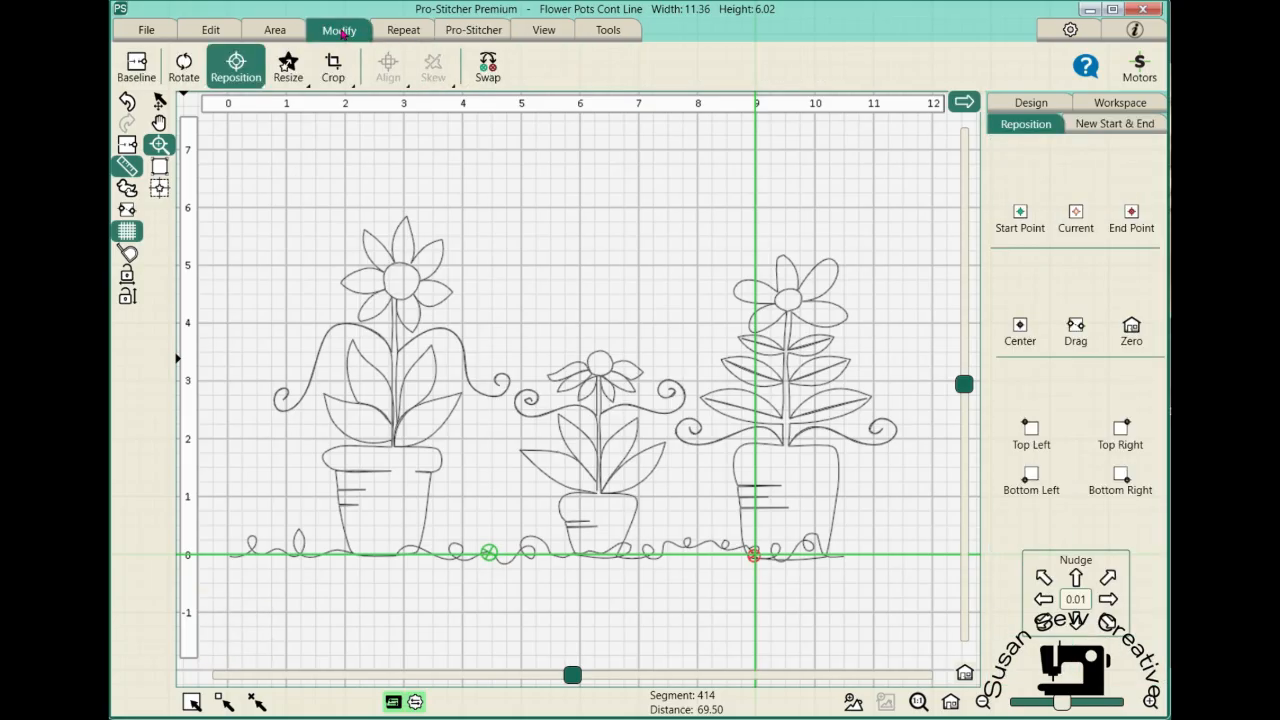
left_click(334, 68)
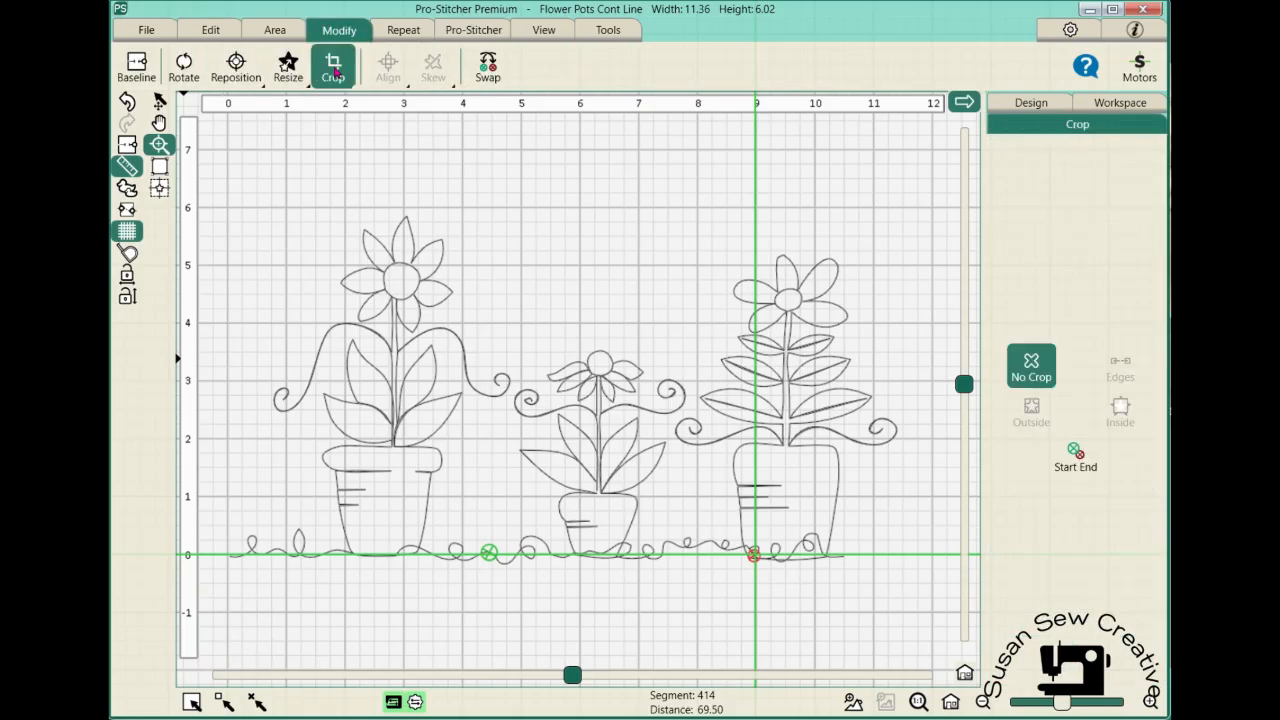
left_click(1076, 462)
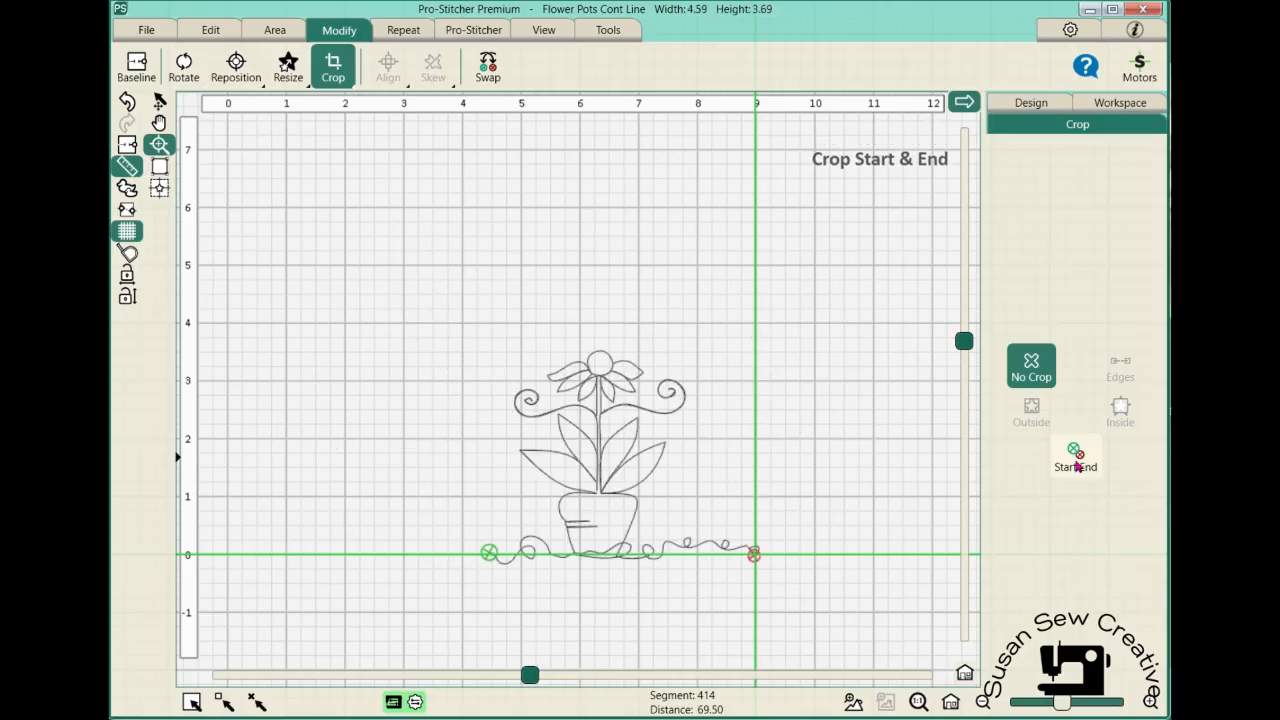
left_click(128, 146)
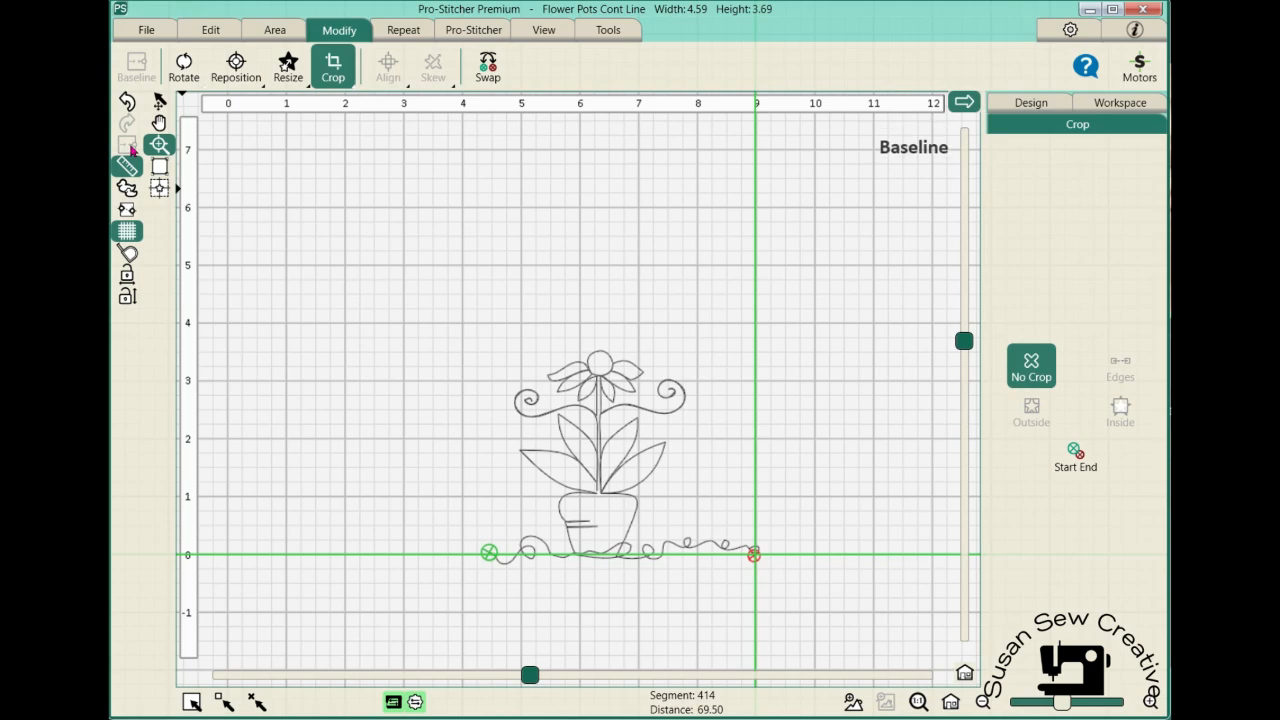
Start saving the cropped flower pot as a selected design and choose the C:\Designs\one folder as its destination
left_click(143, 32)
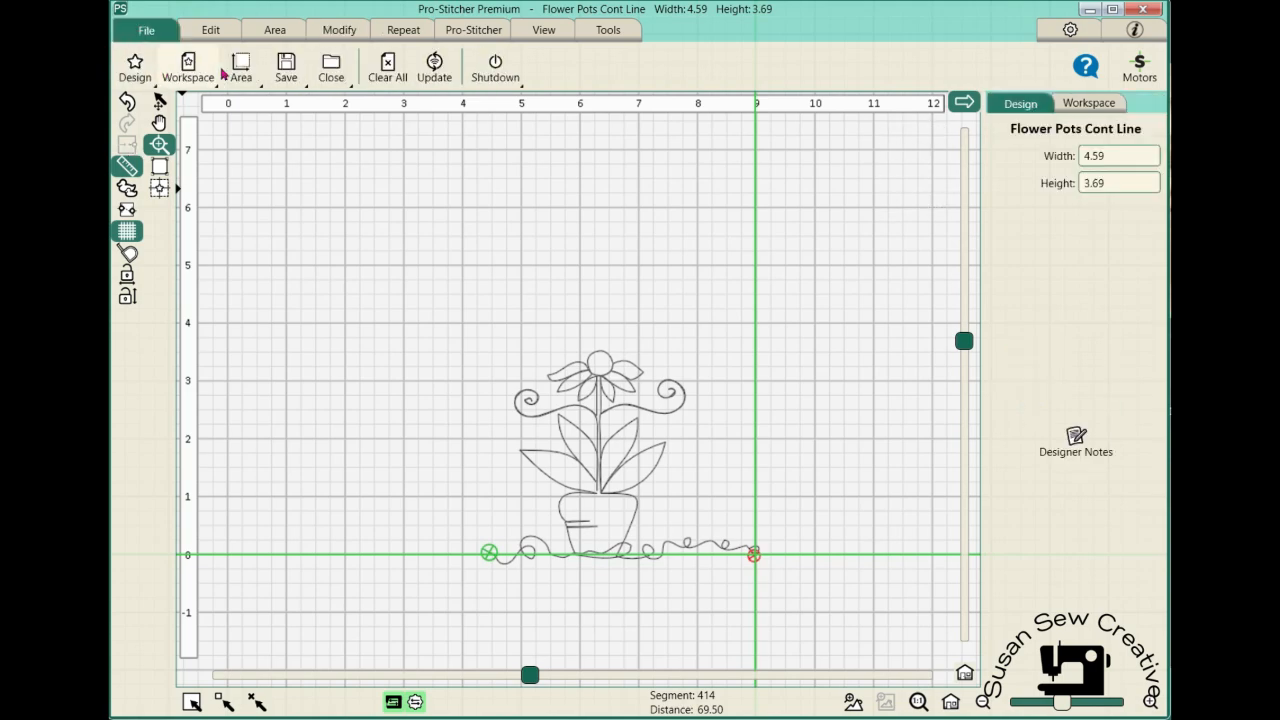
left_click(284, 68)
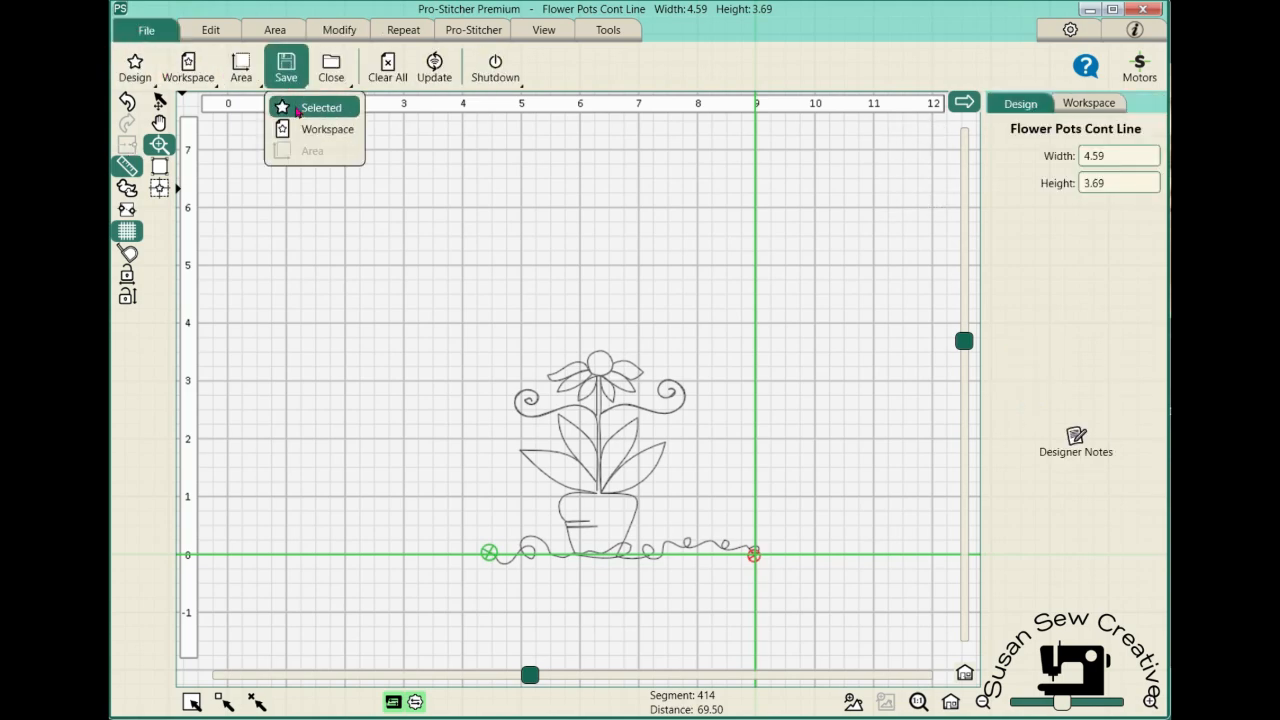
left_click(297, 109)
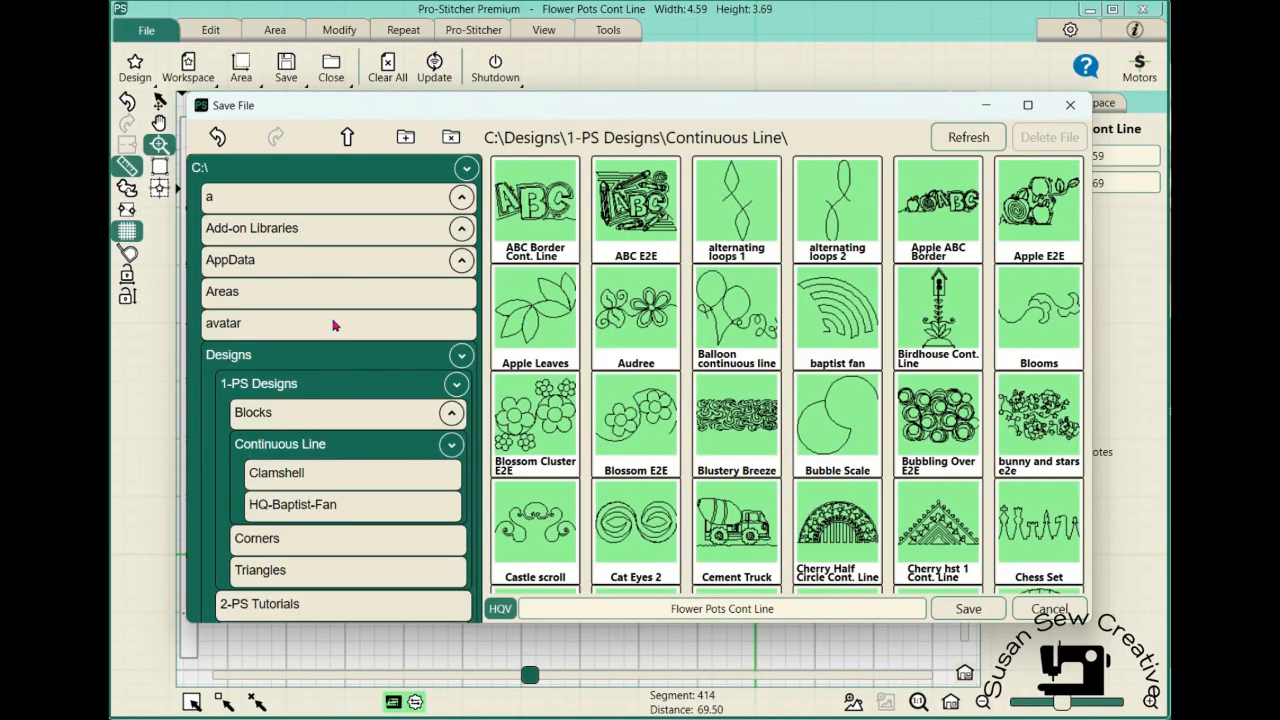
scroll(414, 453, "down", 15)
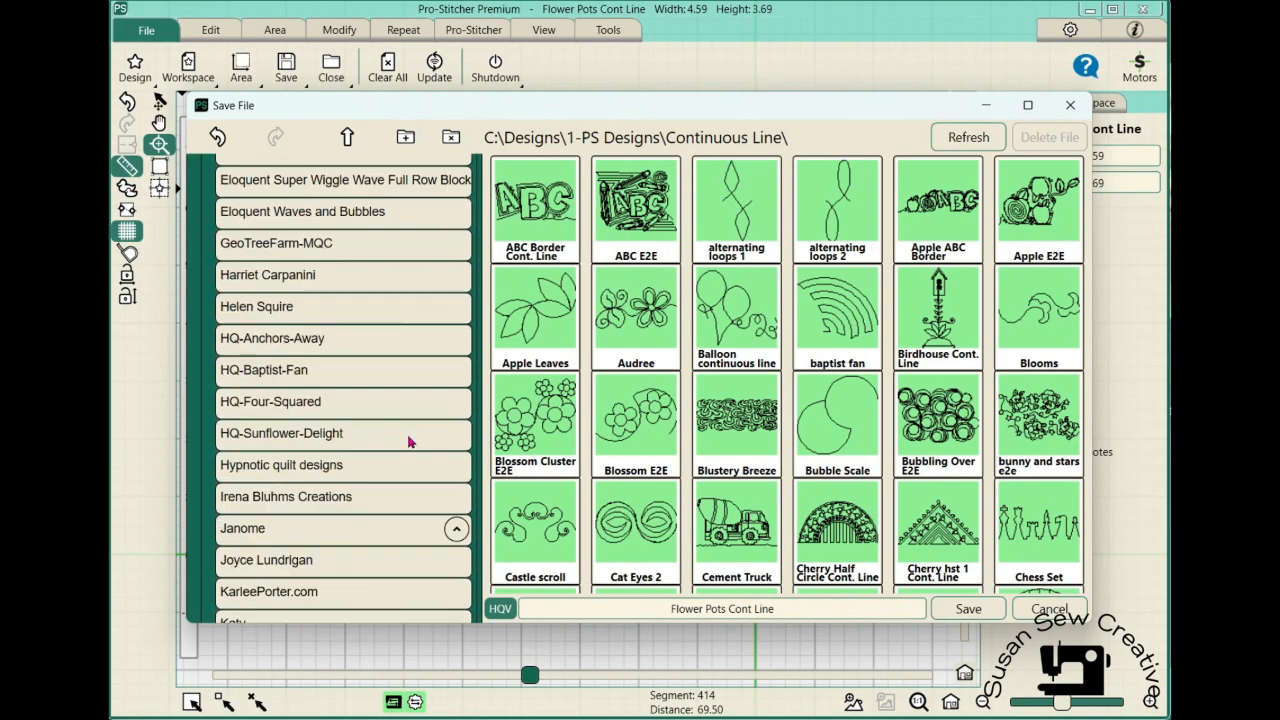
scroll(410, 441, "down", 15)
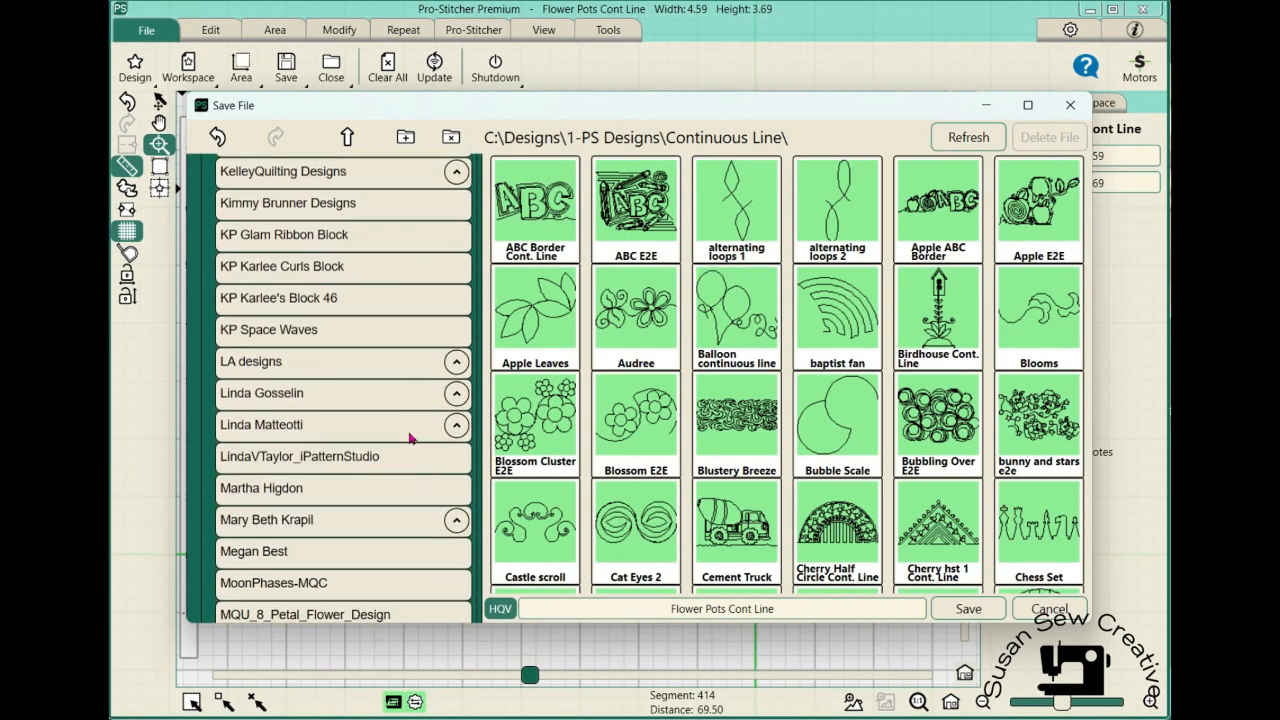
scroll(410, 434, "down", 8)
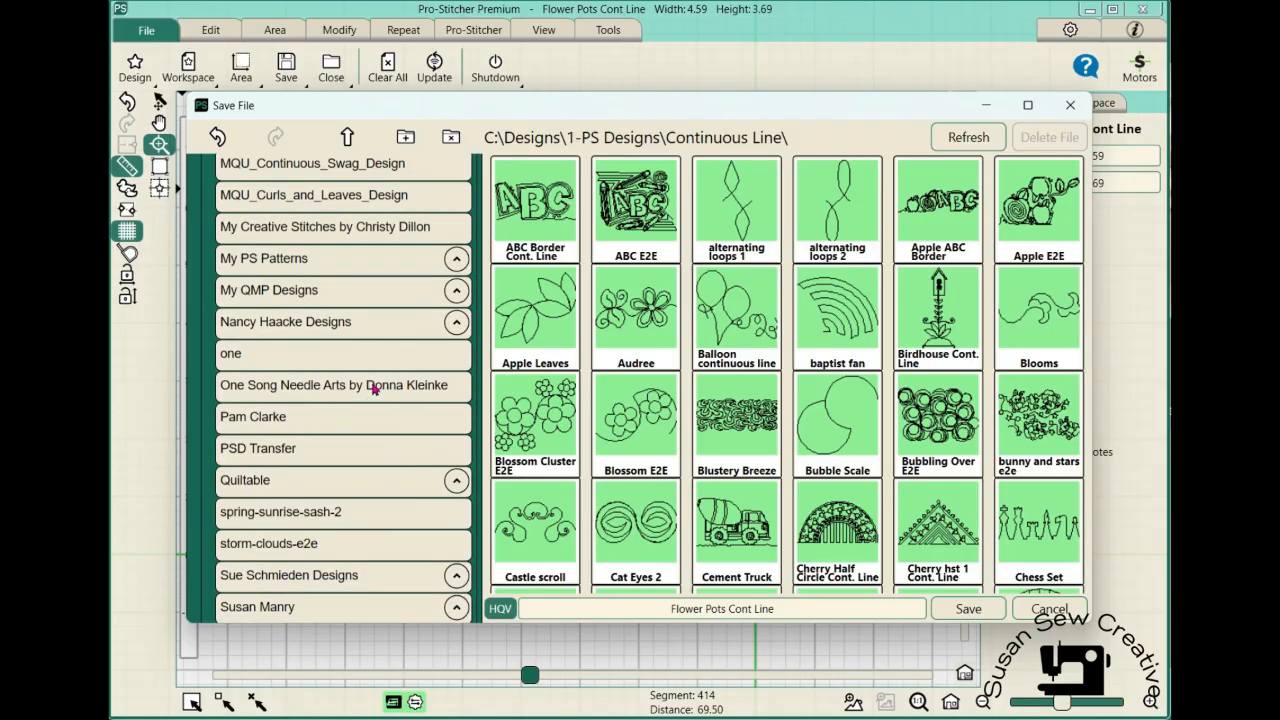
left_click(388, 363)
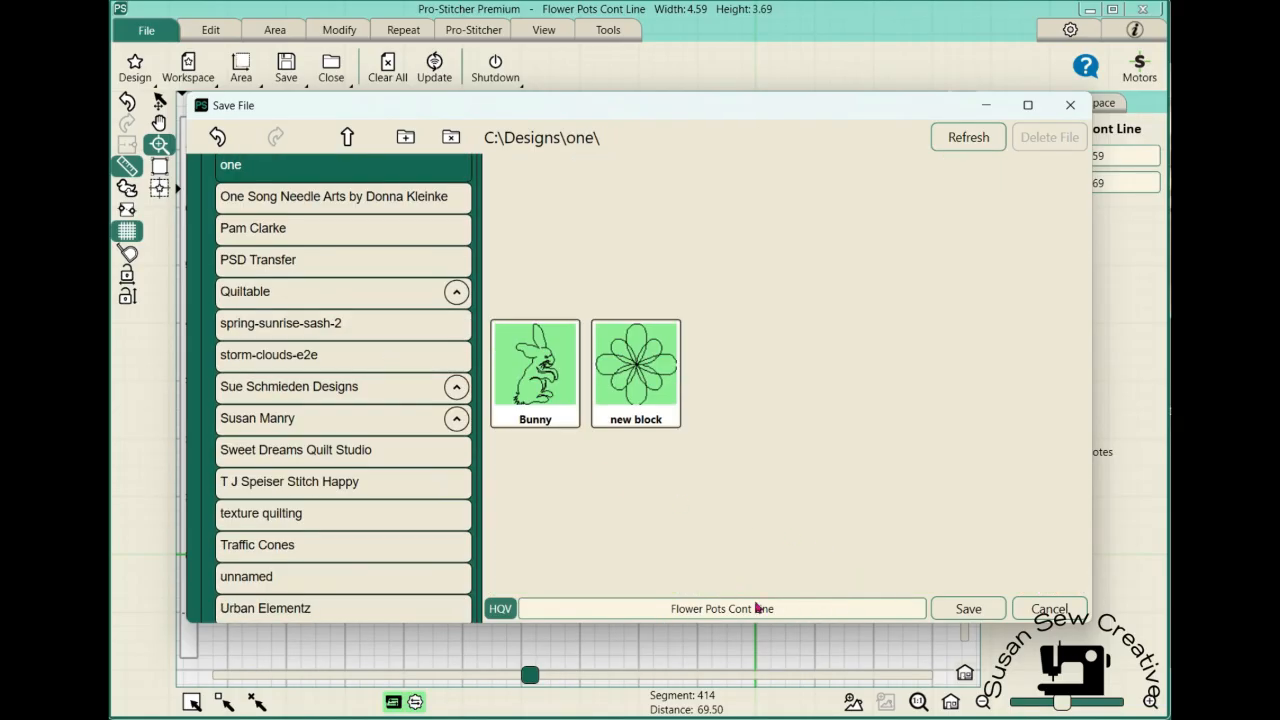
Name the cropped design "1 Flower Pots Cont Line" and save it
left_click(664, 608)
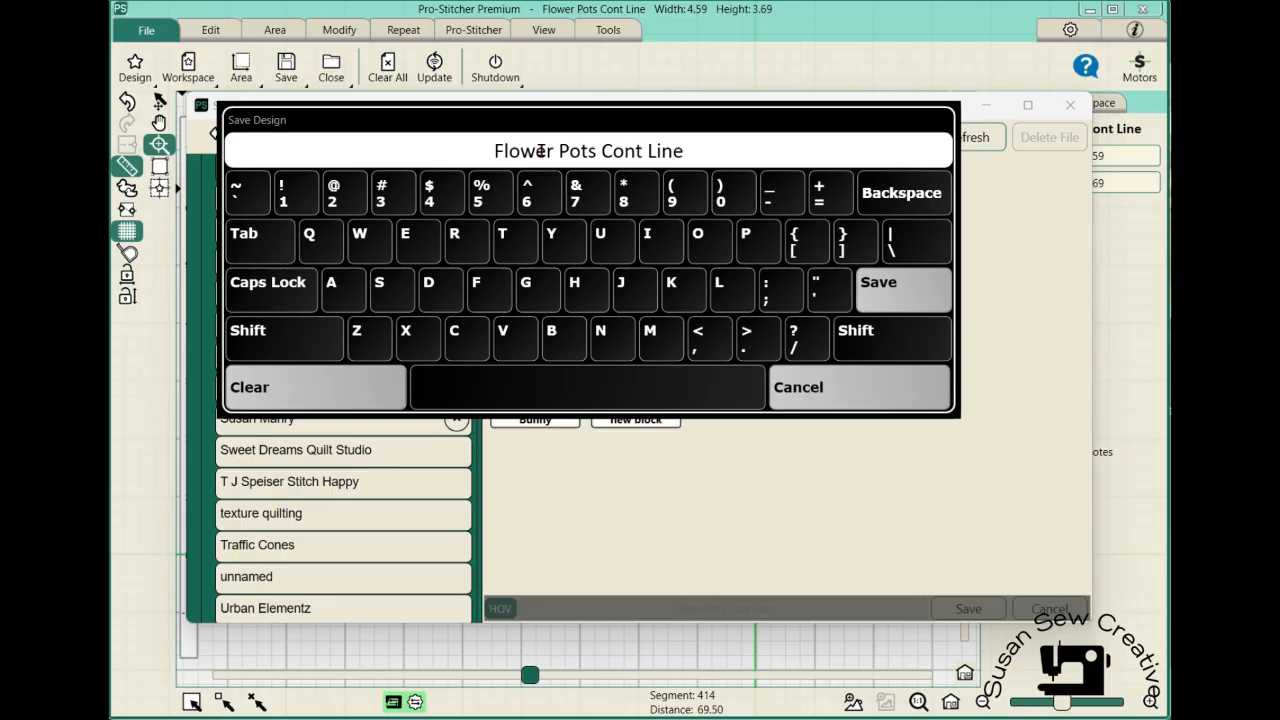
left_click(496, 150)
type("1")
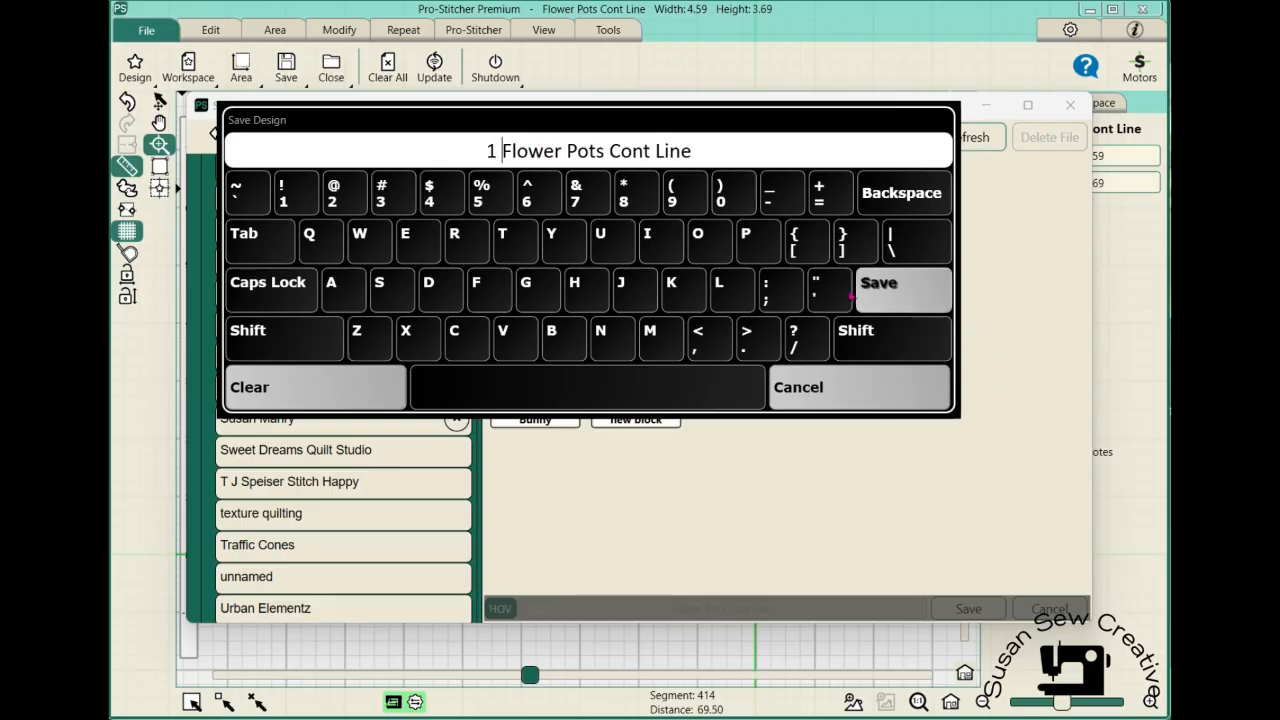
left_click(905, 292)
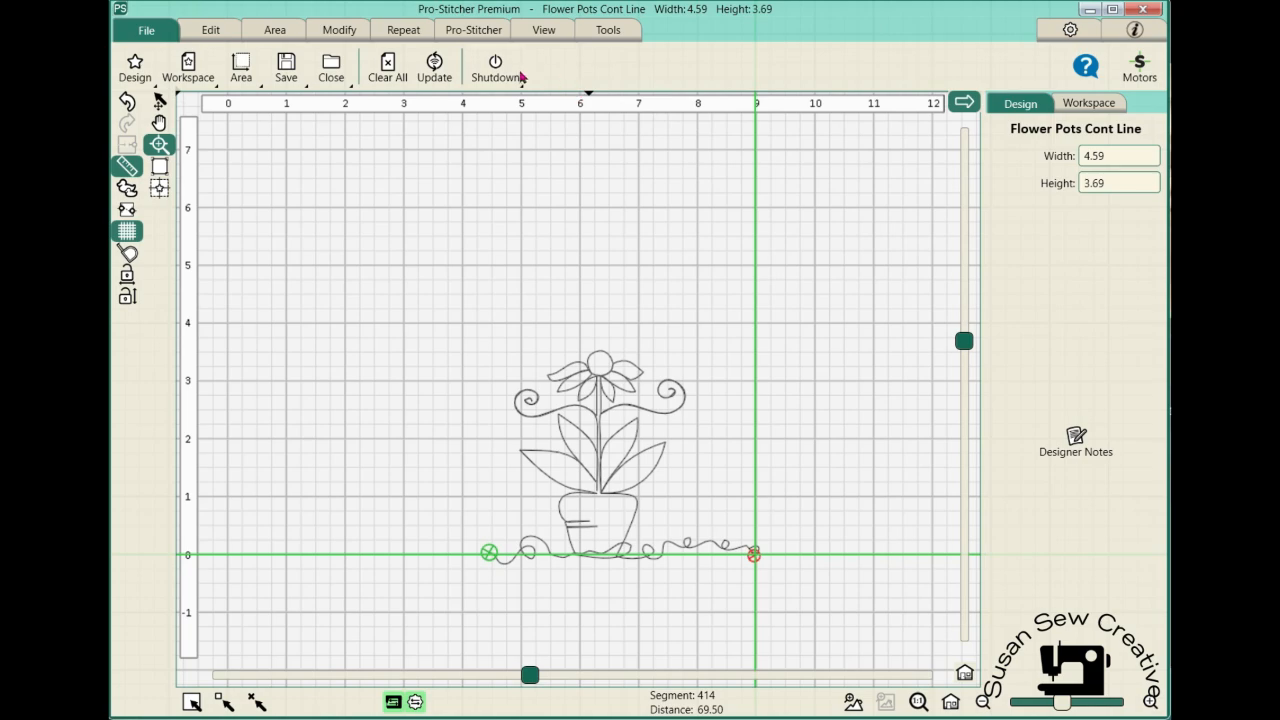
Repeat the single flower pot horizontally, raising the repeat count to 4 to form a continuous row
left_click(404, 30)
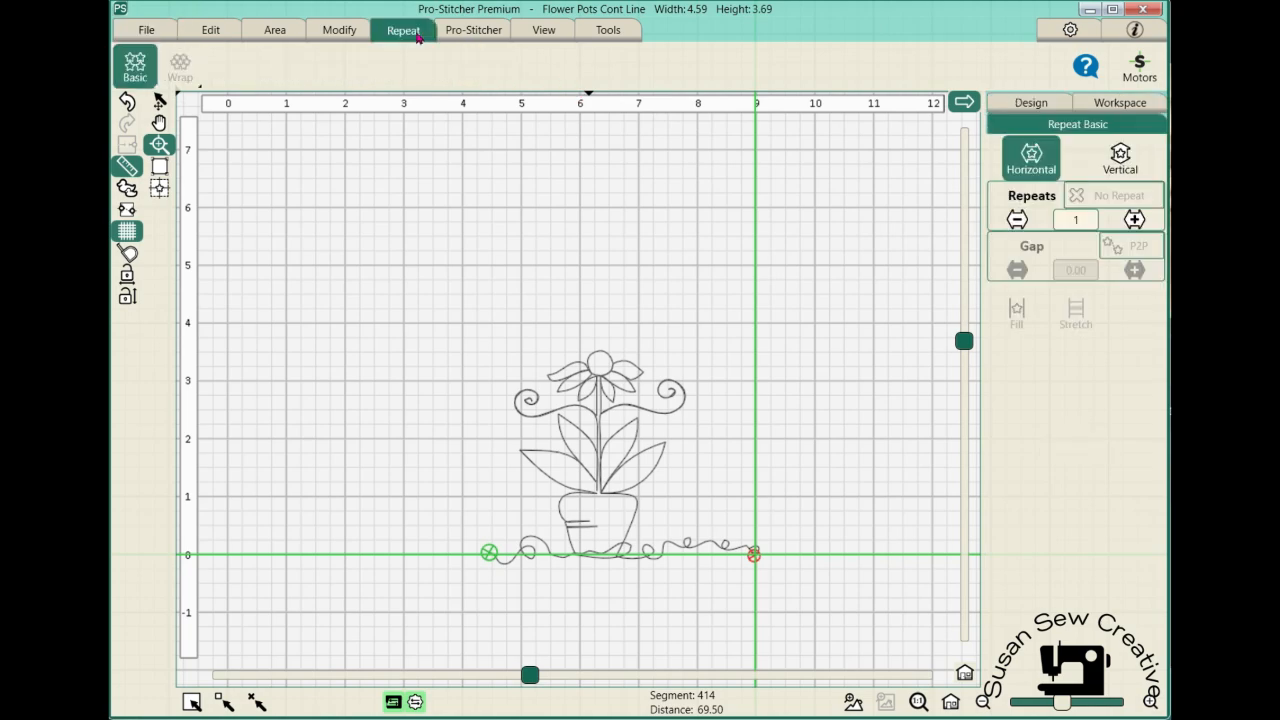
left_click(1134, 220)
left_click(1134, 220)
left_click(1134, 220)
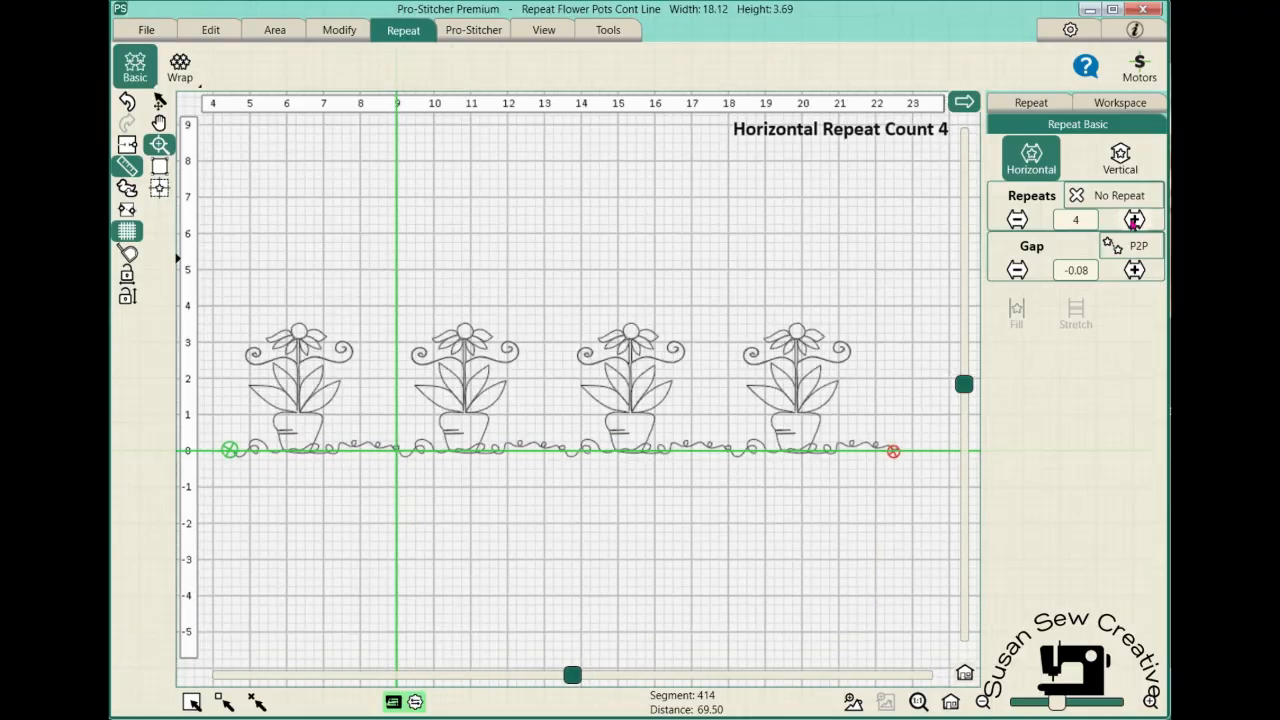
left_click(1134, 220)
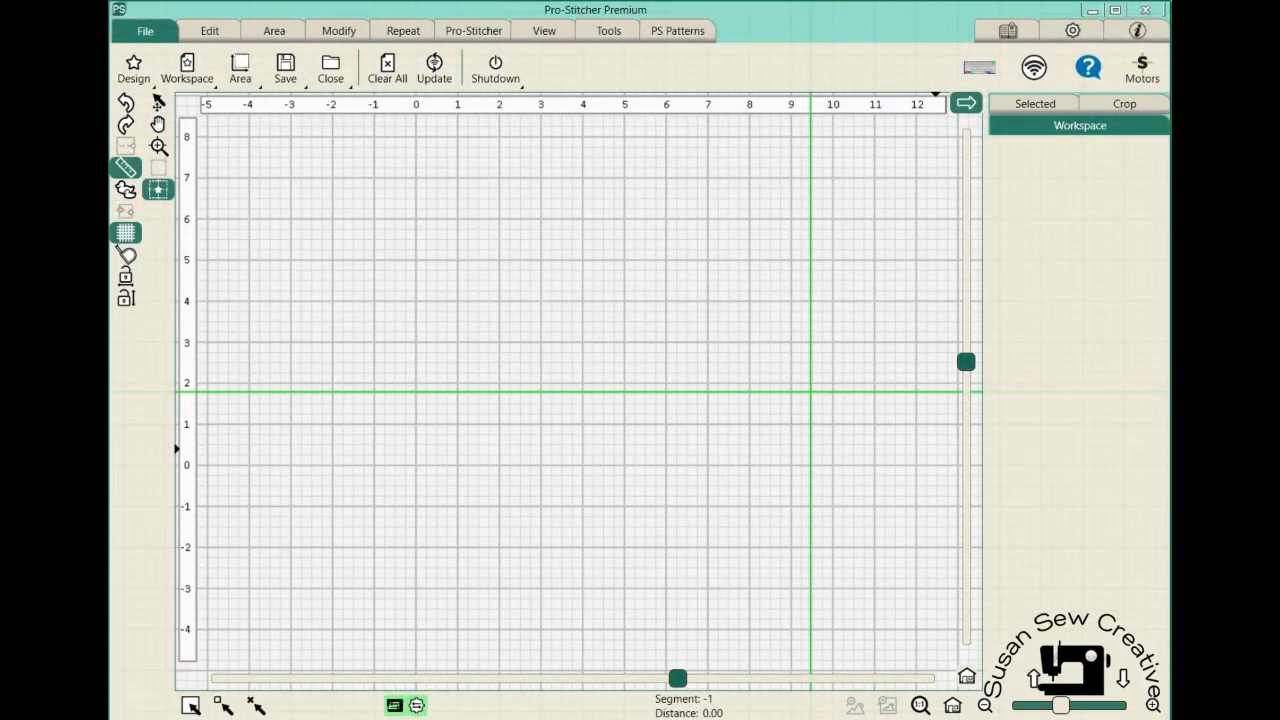
Open the Curly Line Block.hqf design from the C:\Designs\1-PS Designs\Blocks folder
left_click(135, 78)
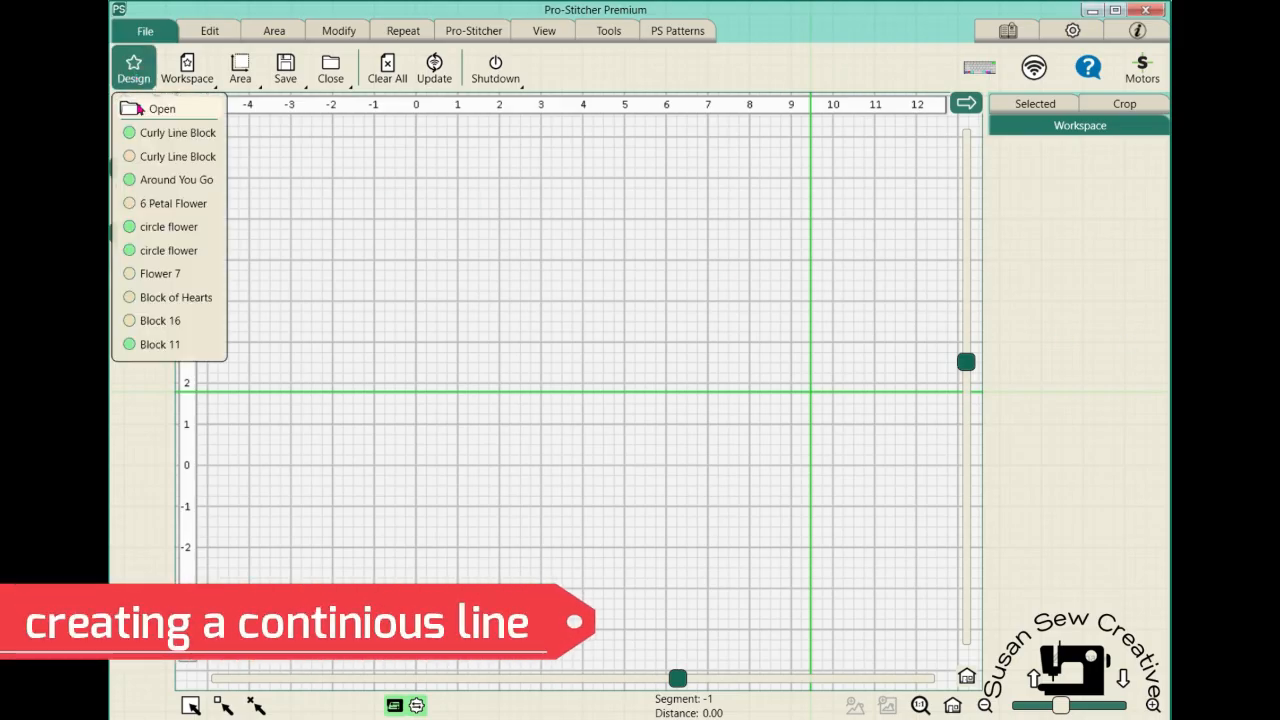
left_click(139, 108)
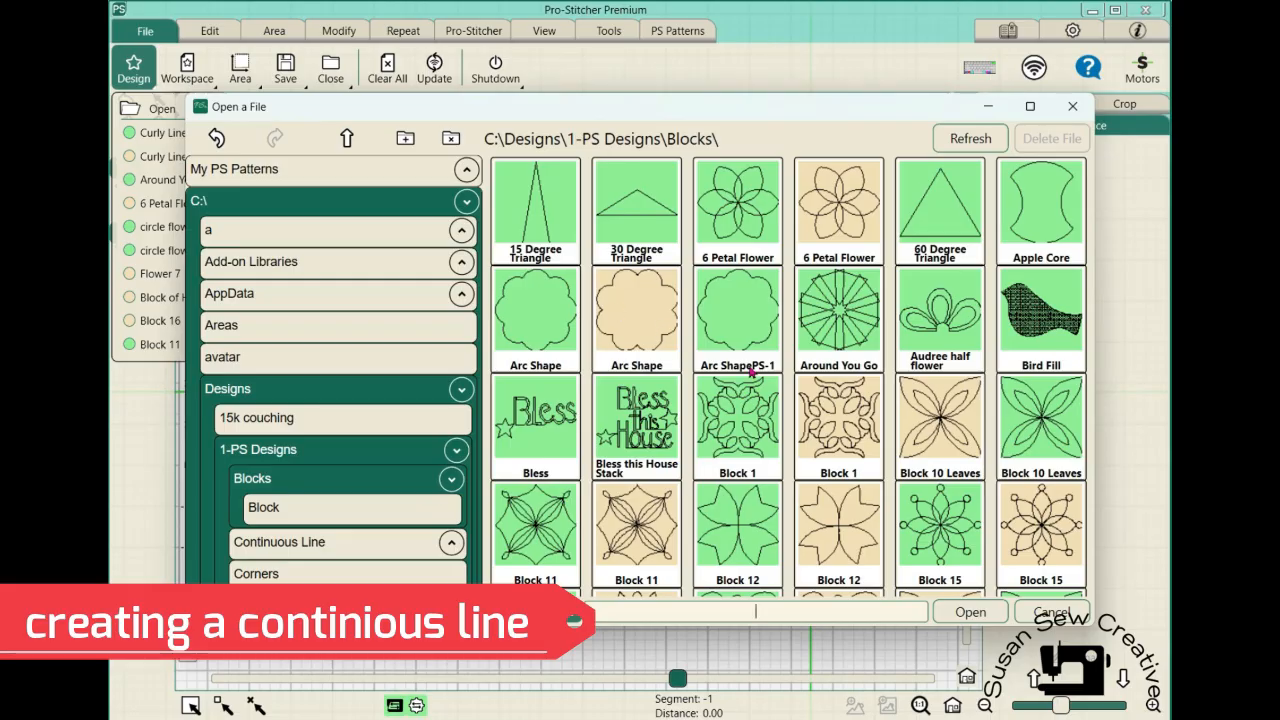
scroll(752, 372, "down", 2)
scroll(752, 372, "down", 8)
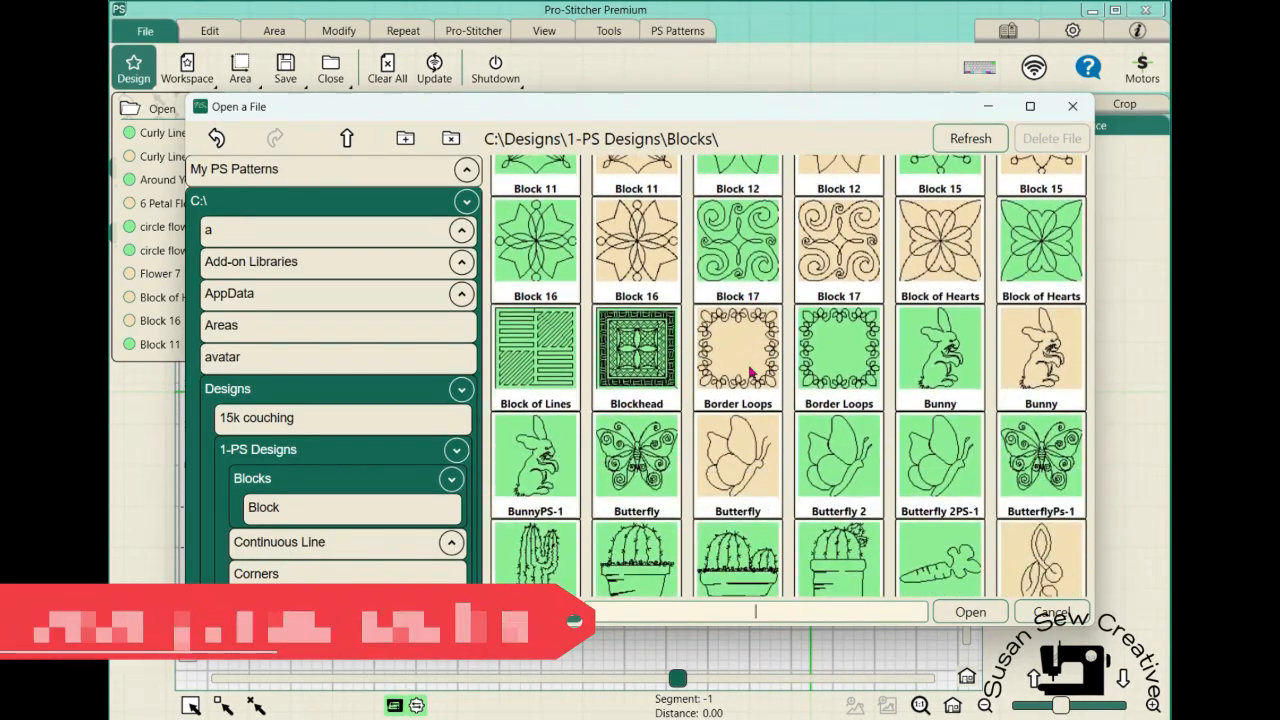
scroll(752, 372, "down", 9)
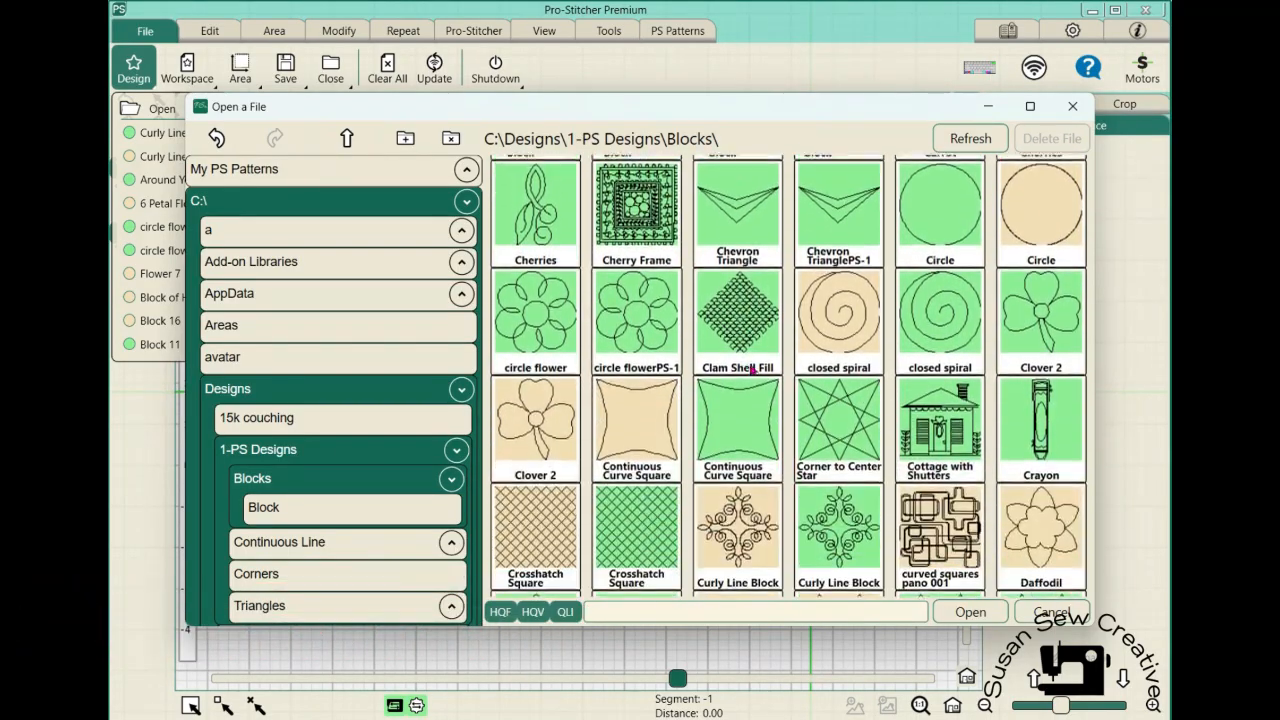
left_click(749, 412)
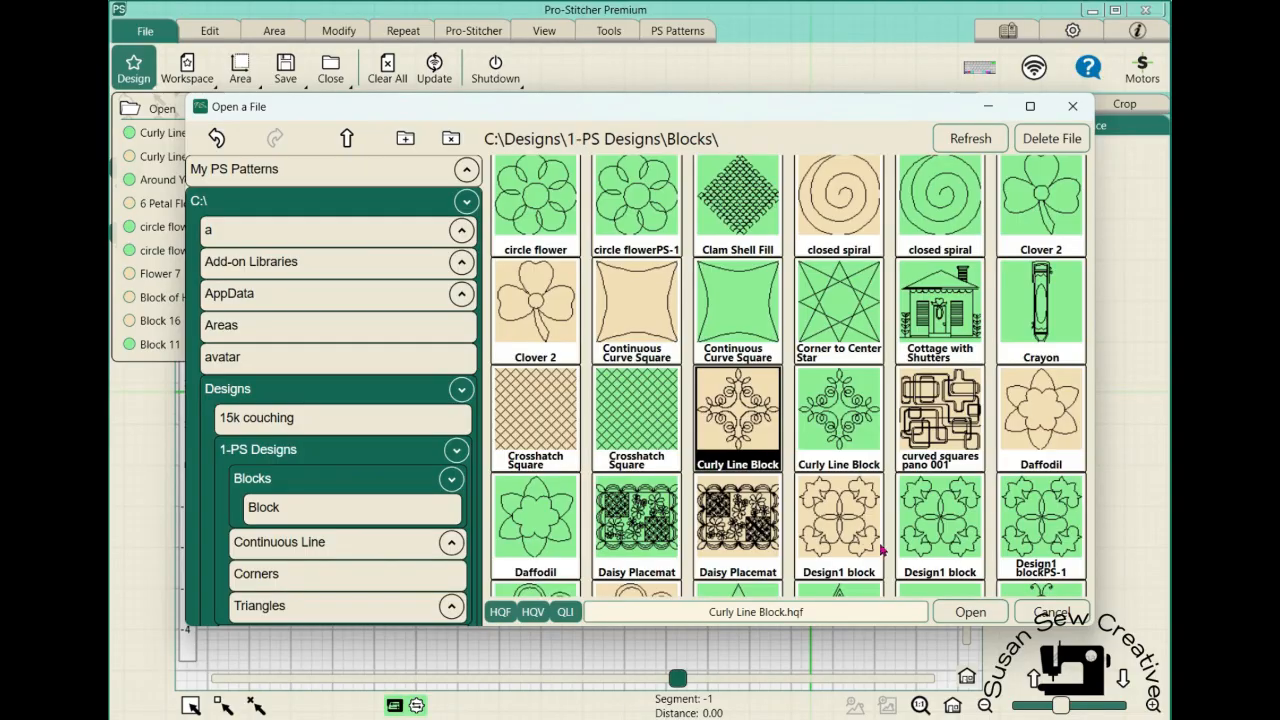
left_click(980, 614)
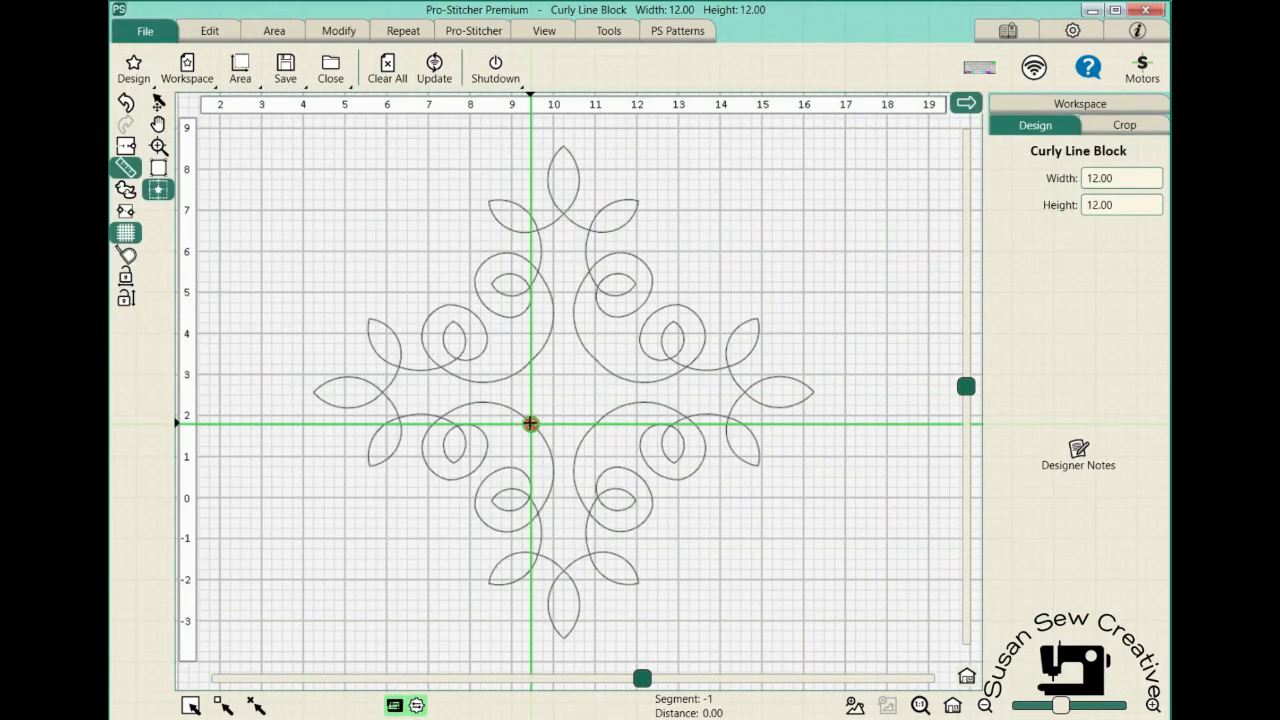
Automatically set the block's new start point at its leftmost leaf tip and its new end point at its rightmost leaf tip
left_click(468, 32)
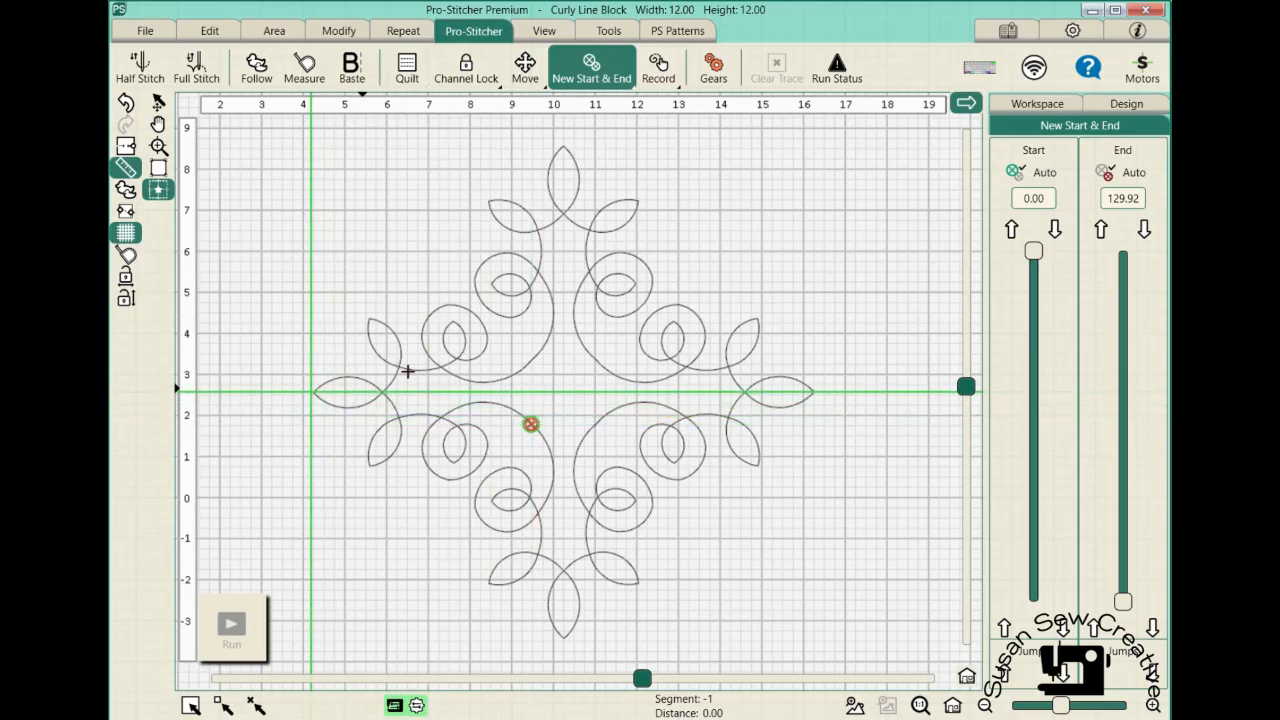
left_click(1056, 178)
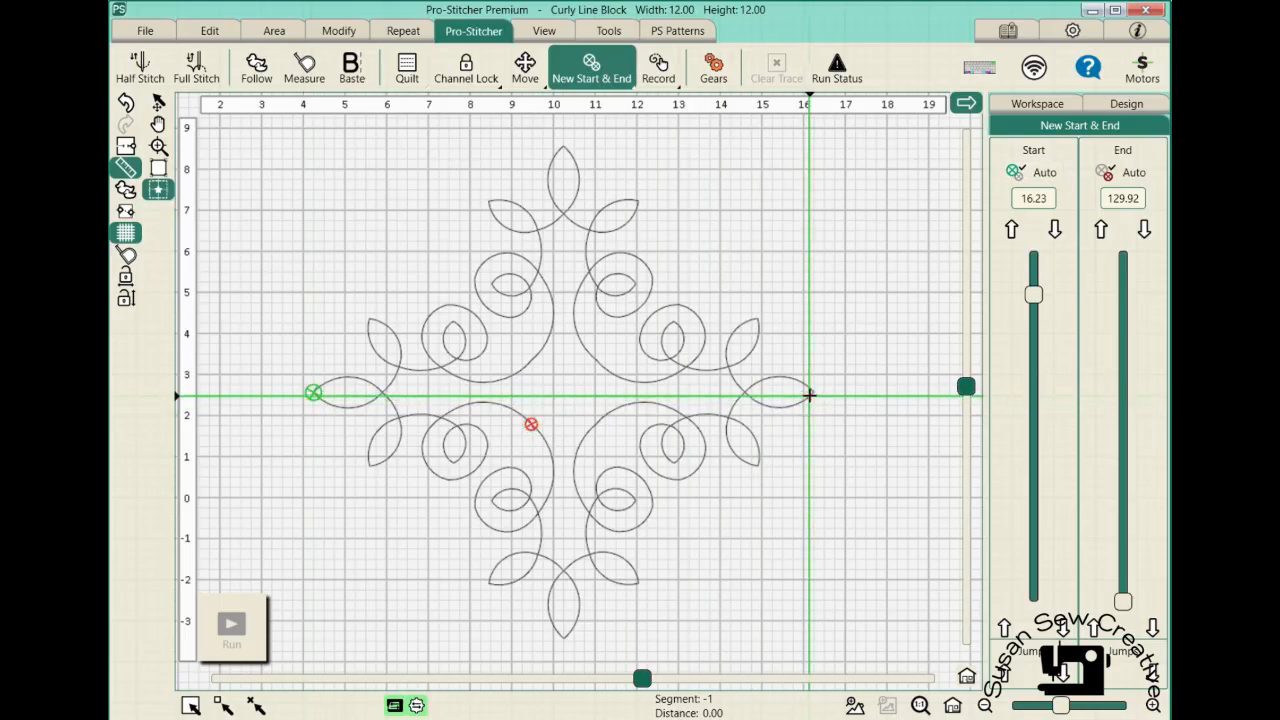
left_click(1118, 175)
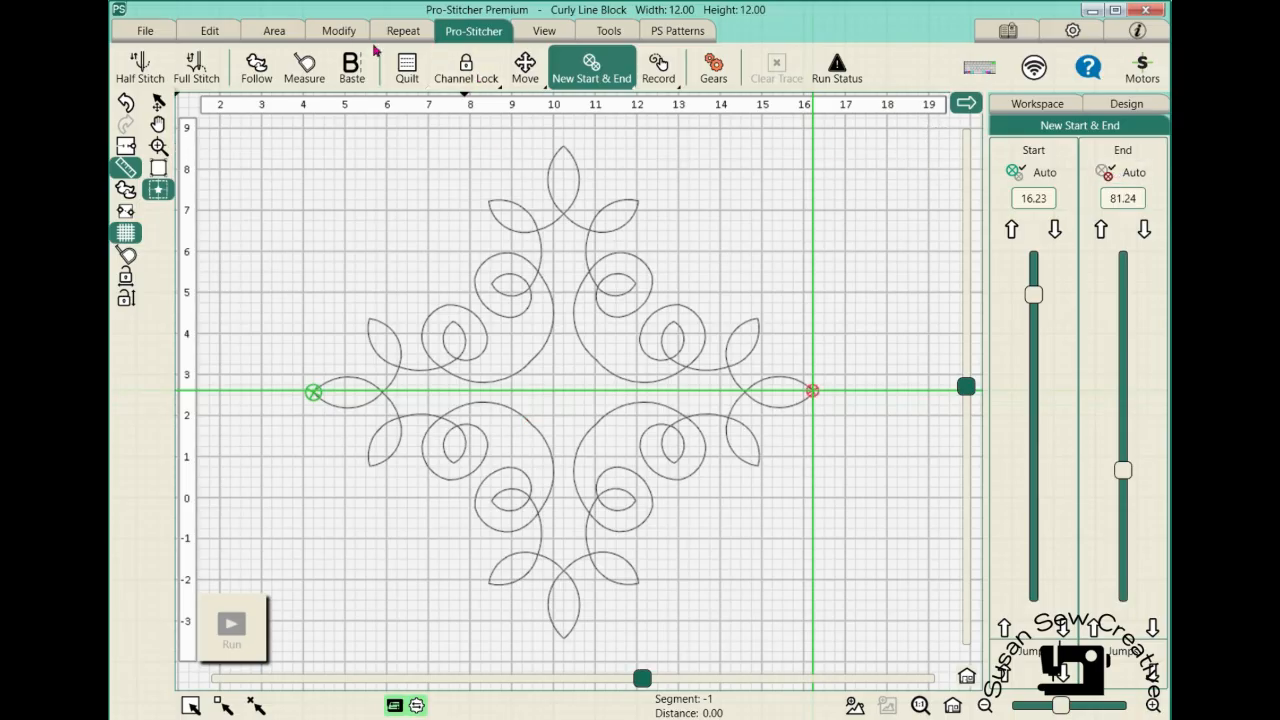
Crop the Curly Line Block to its new start and end points, keeping the upper half, and baseline the result
left_click(339, 32)
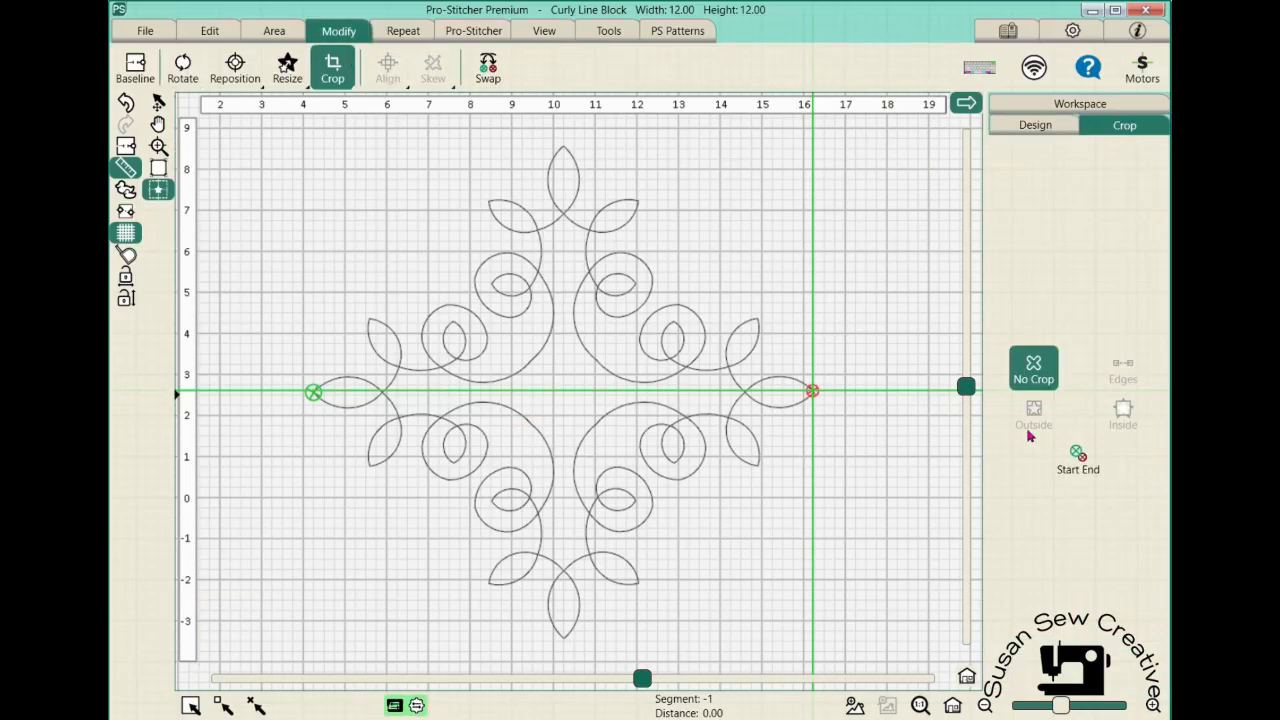
left_click(1075, 458)
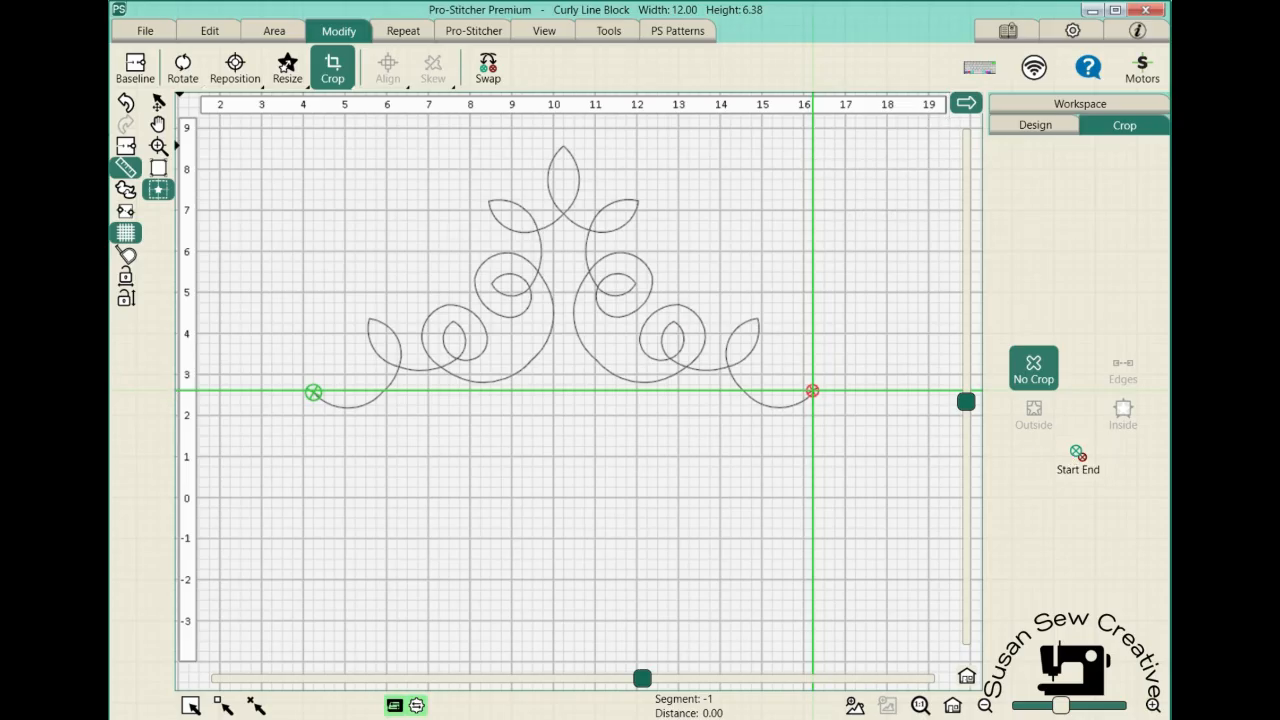
left_click(125, 146)
left_click(147, 32)
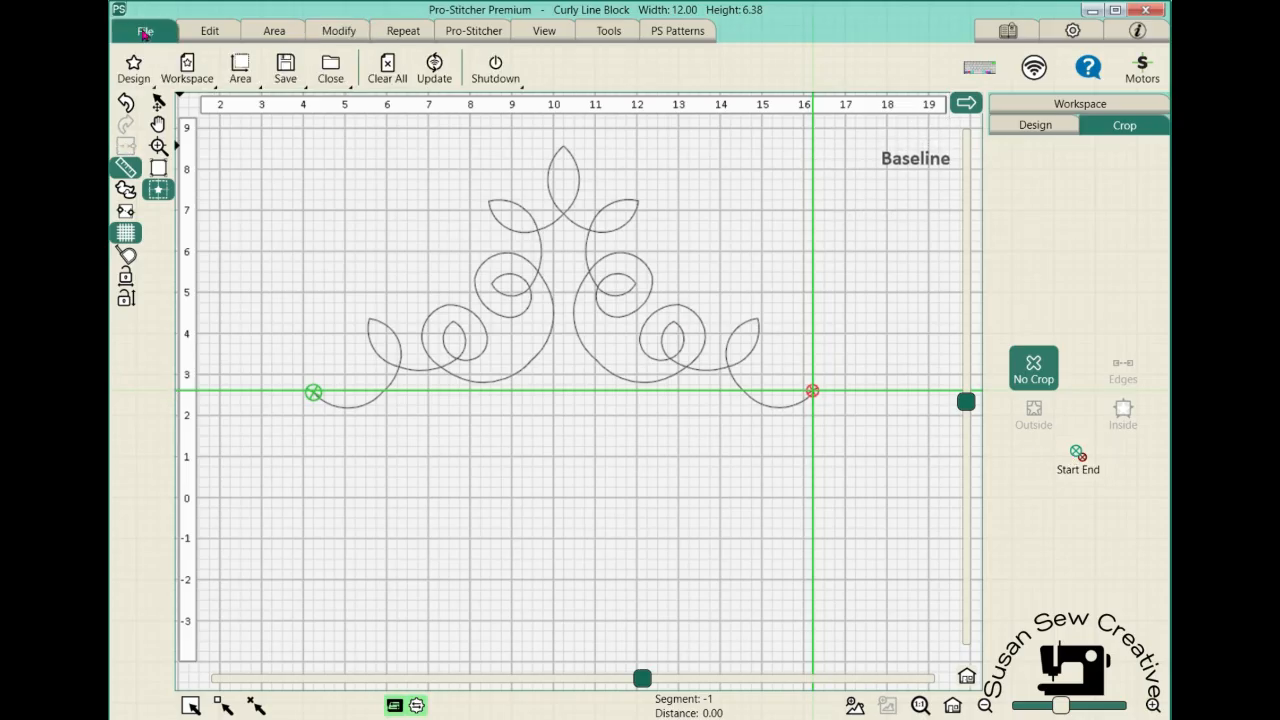
left_click(290, 70)
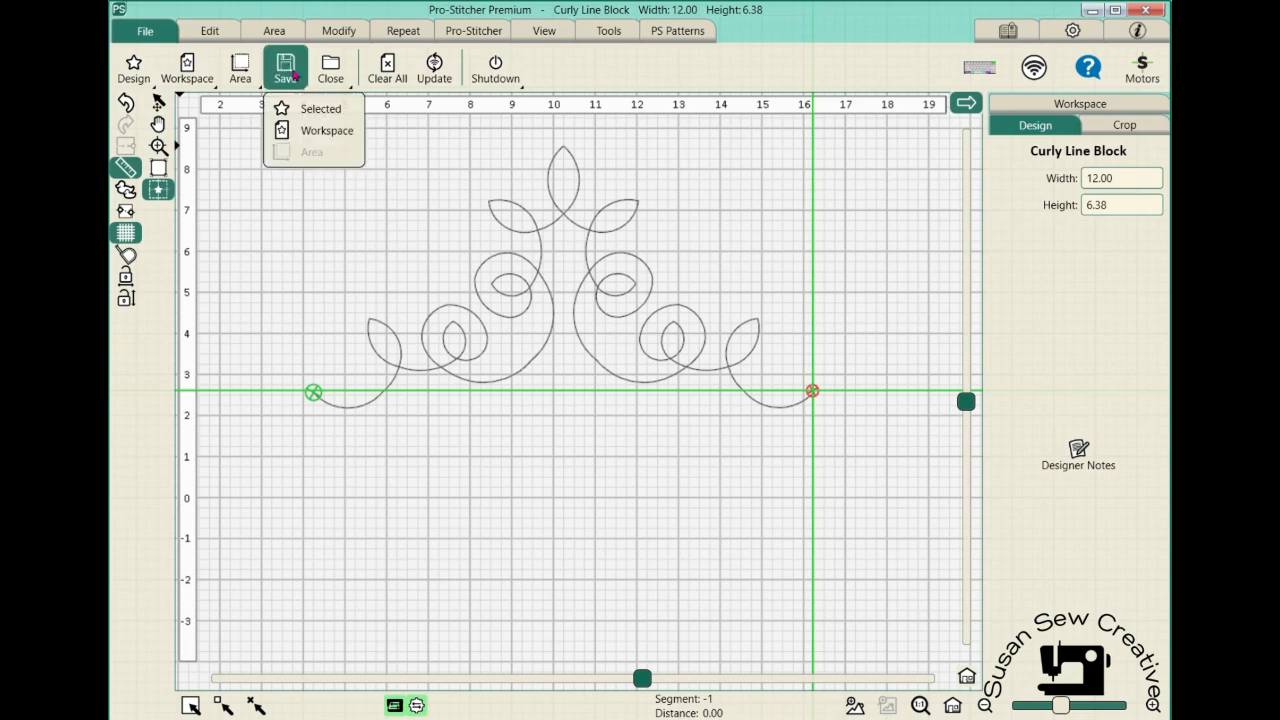
left_click(309, 110)
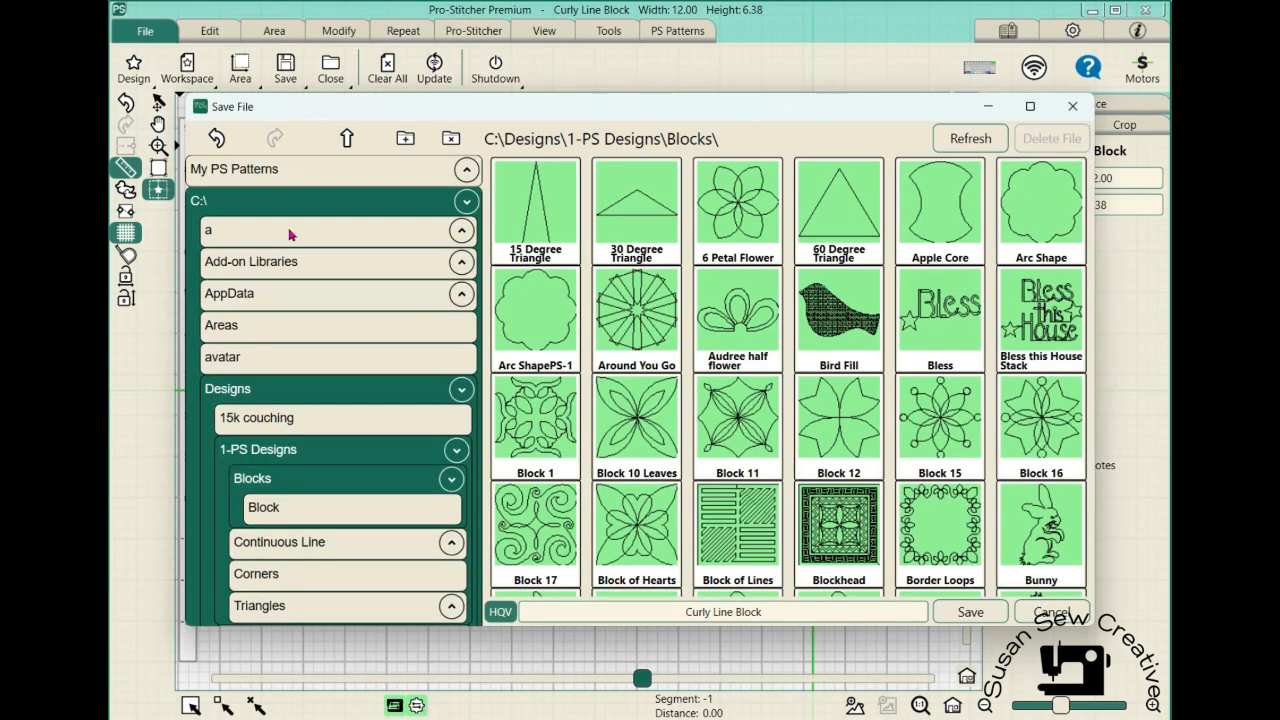
scroll(381, 565, "down", 10)
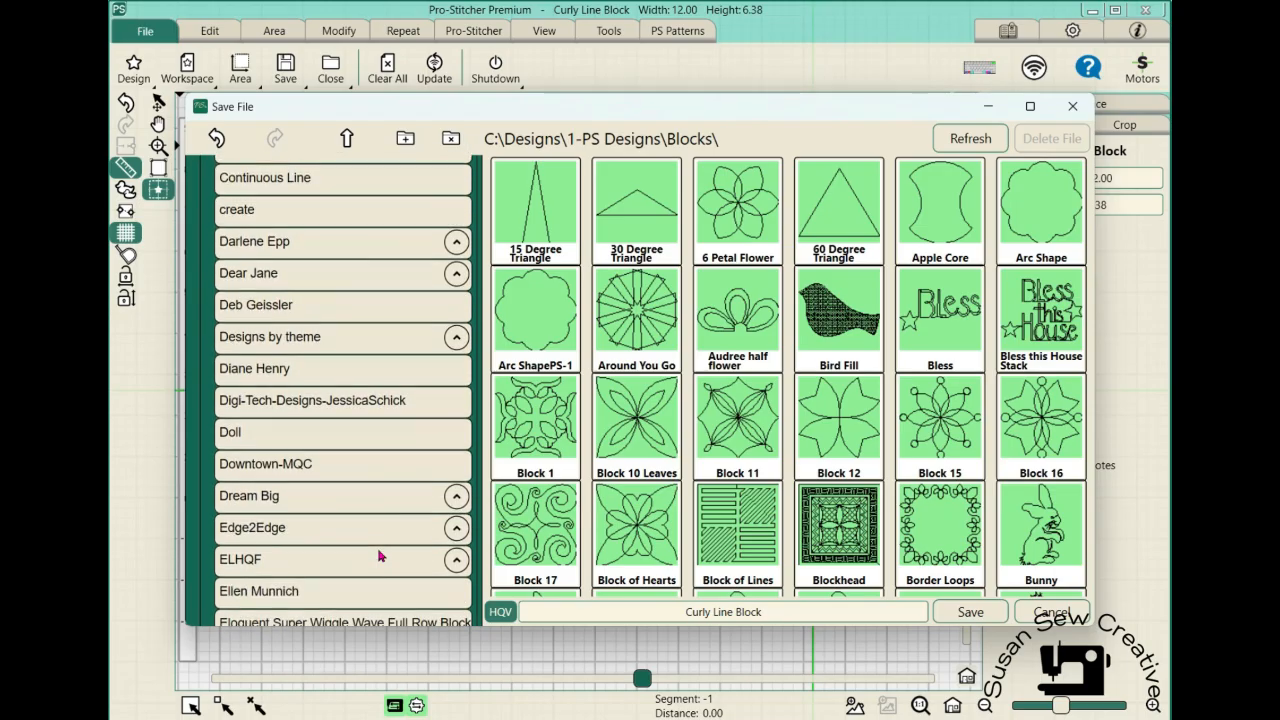
scroll(381, 555, "down", 10)
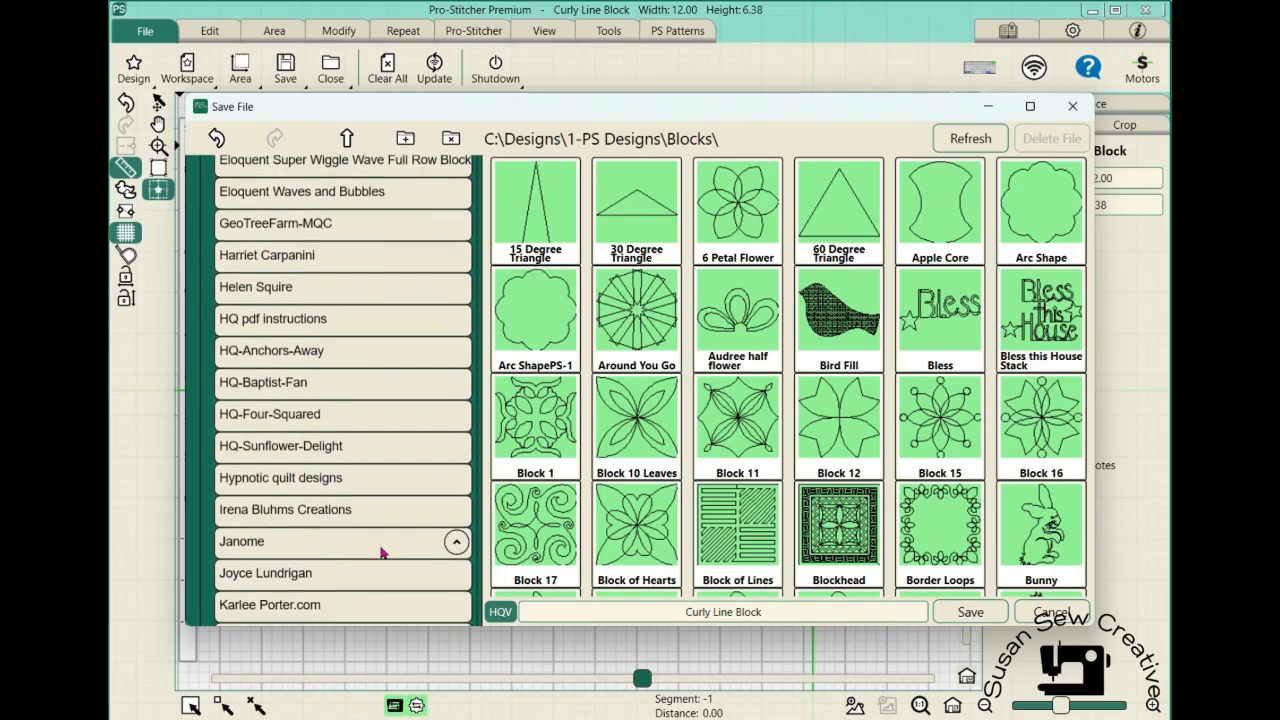
scroll(381, 553, "down", 10)
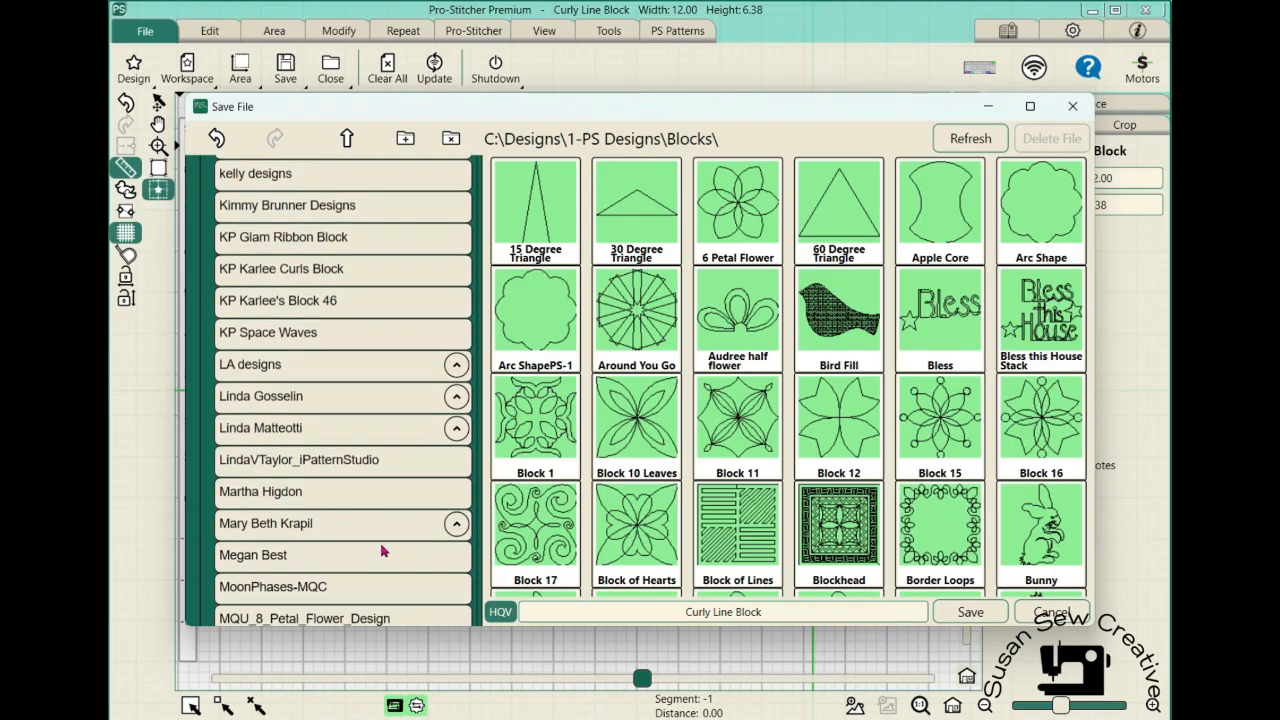
scroll(383, 548, "down", 10)
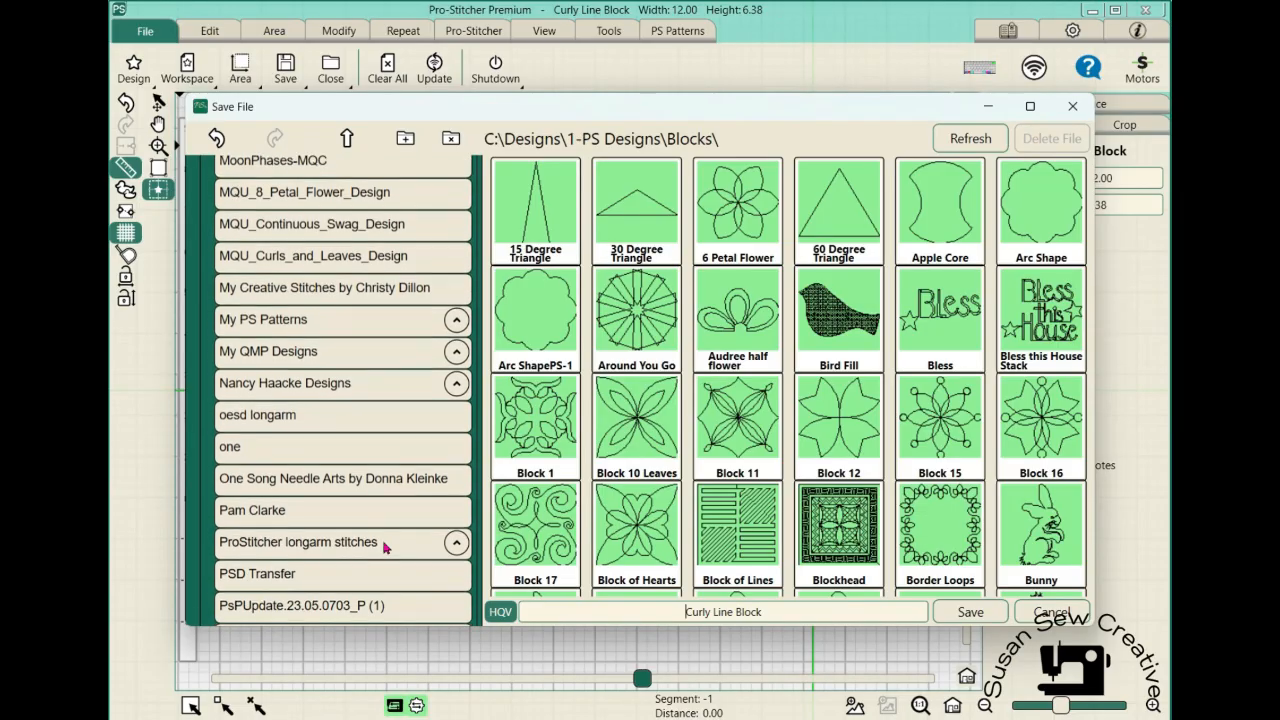
left_click(373, 433)
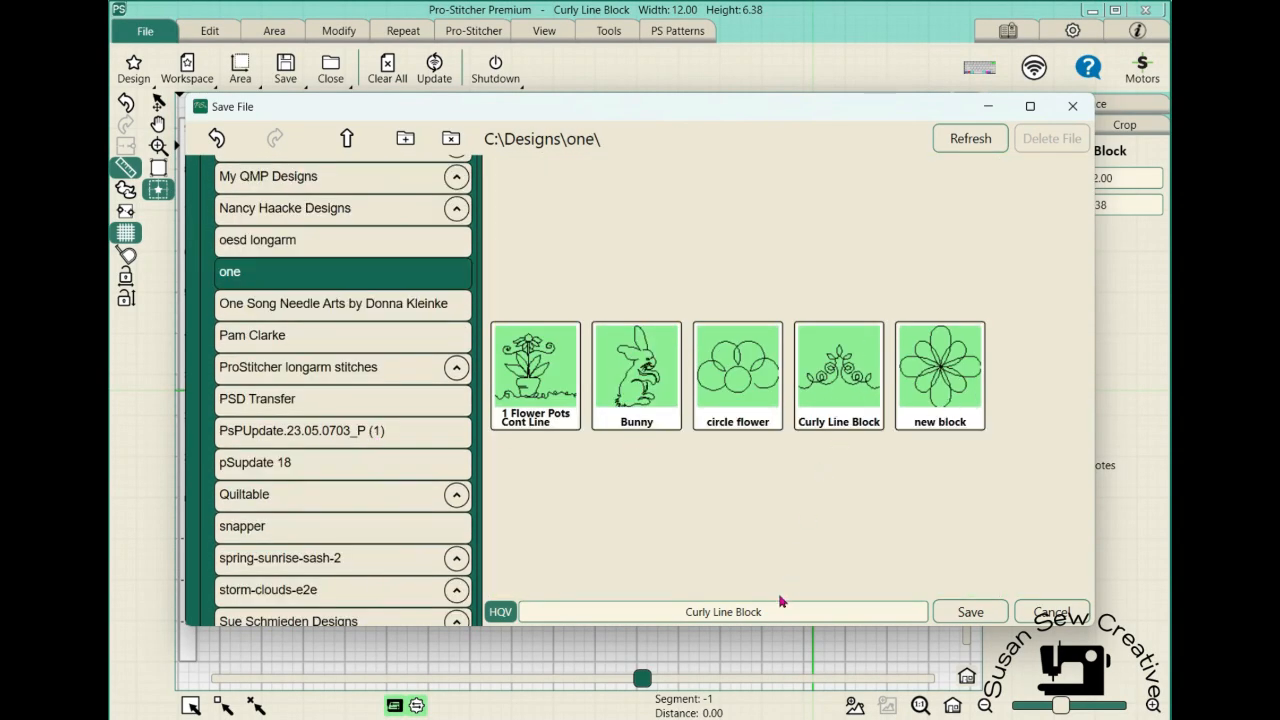
left_click(1038, 613)
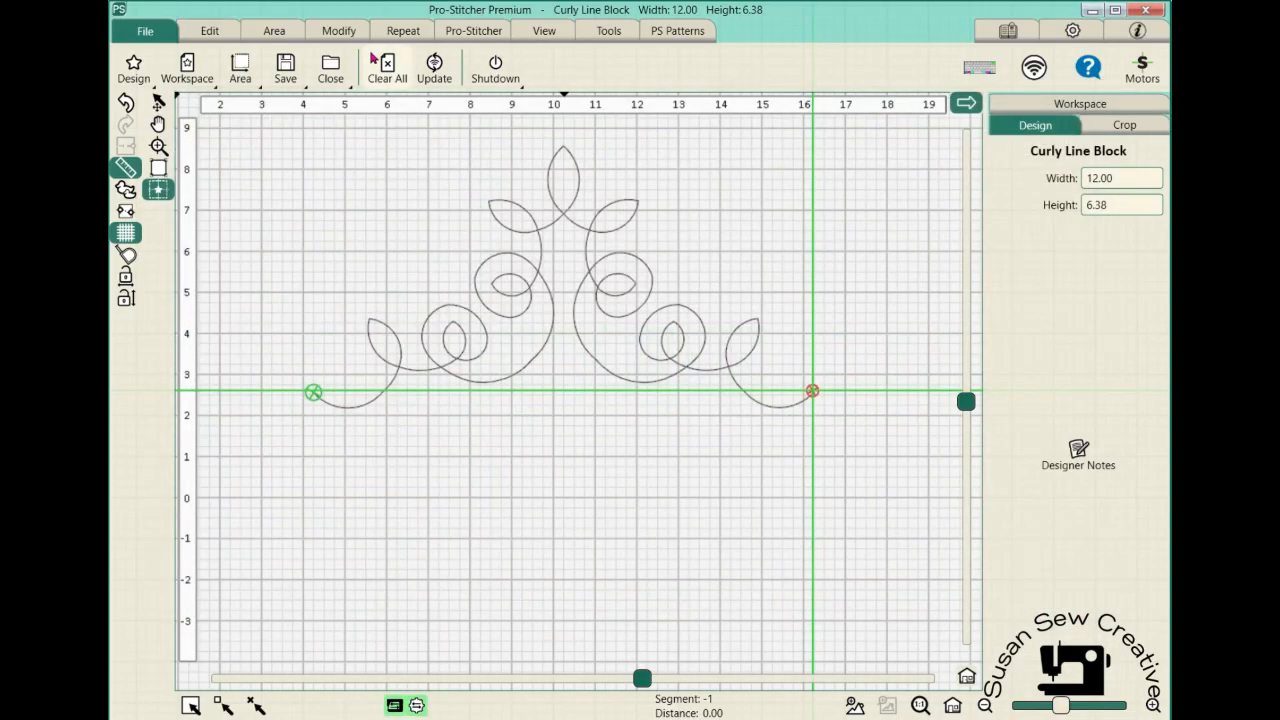
Repeat the cropped half block horizontally with a repeat count of 3 to form a continuous line
left_click(399, 34)
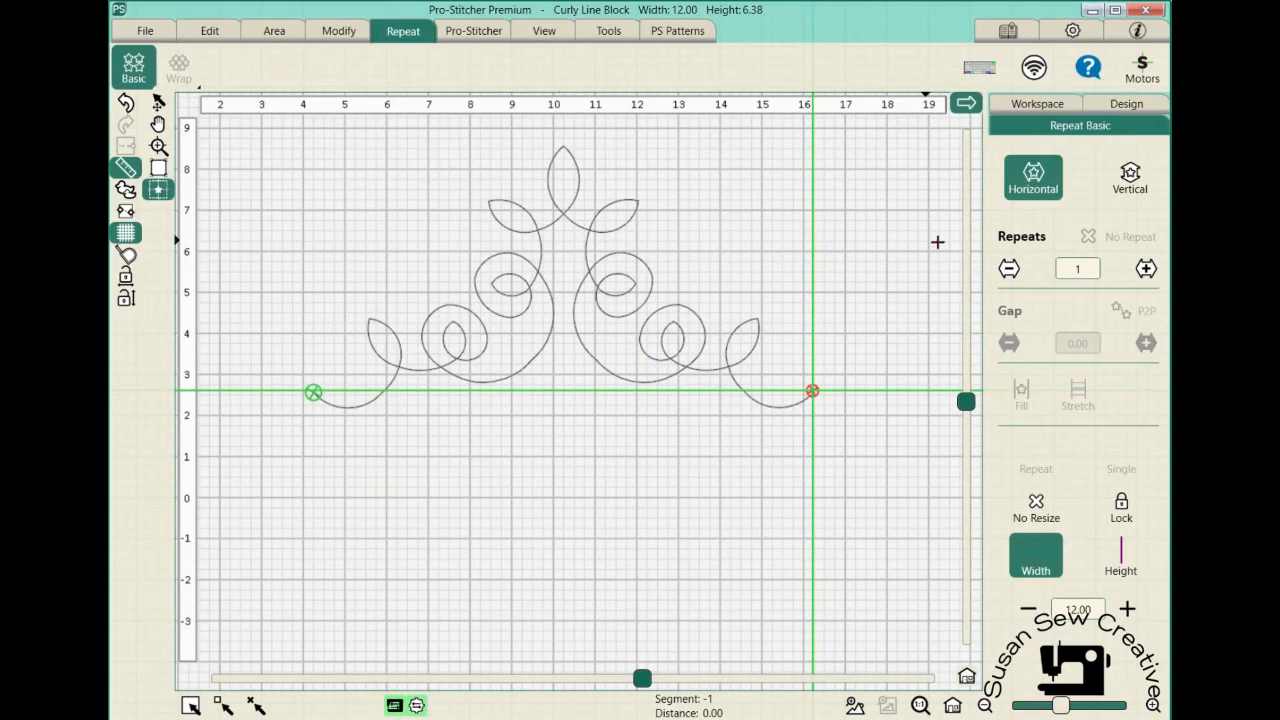
left_click(1146, 269)
left_click(1146, 269)
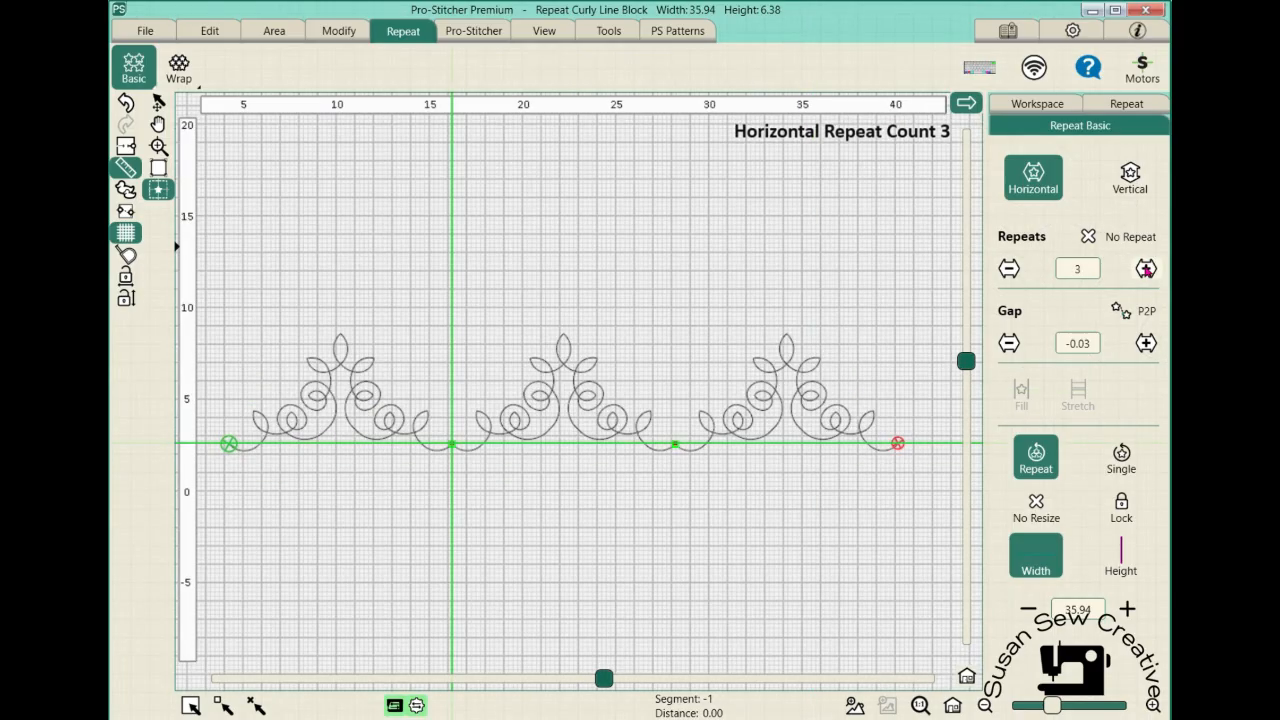
left_click(1146, 269)
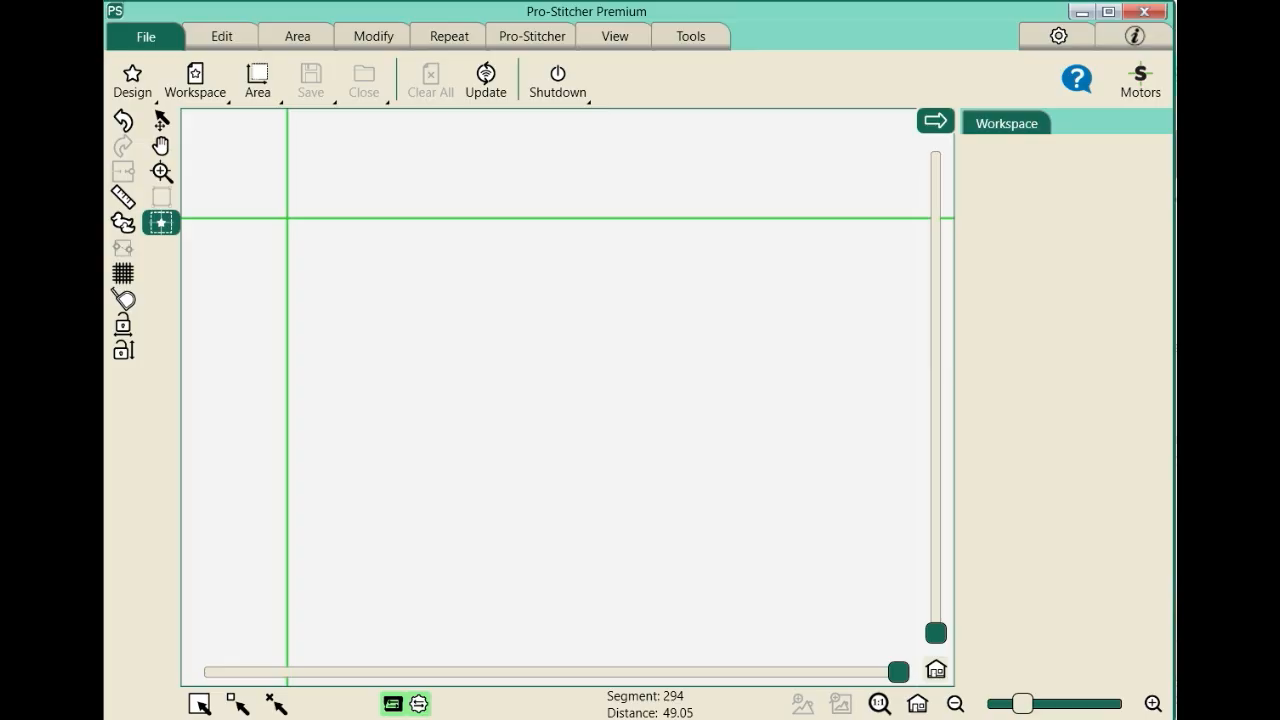
Open the Triangle Loops.hqv design from the C:\Designs\PS Designs\Continuous Line folder
left_click(132, 80)
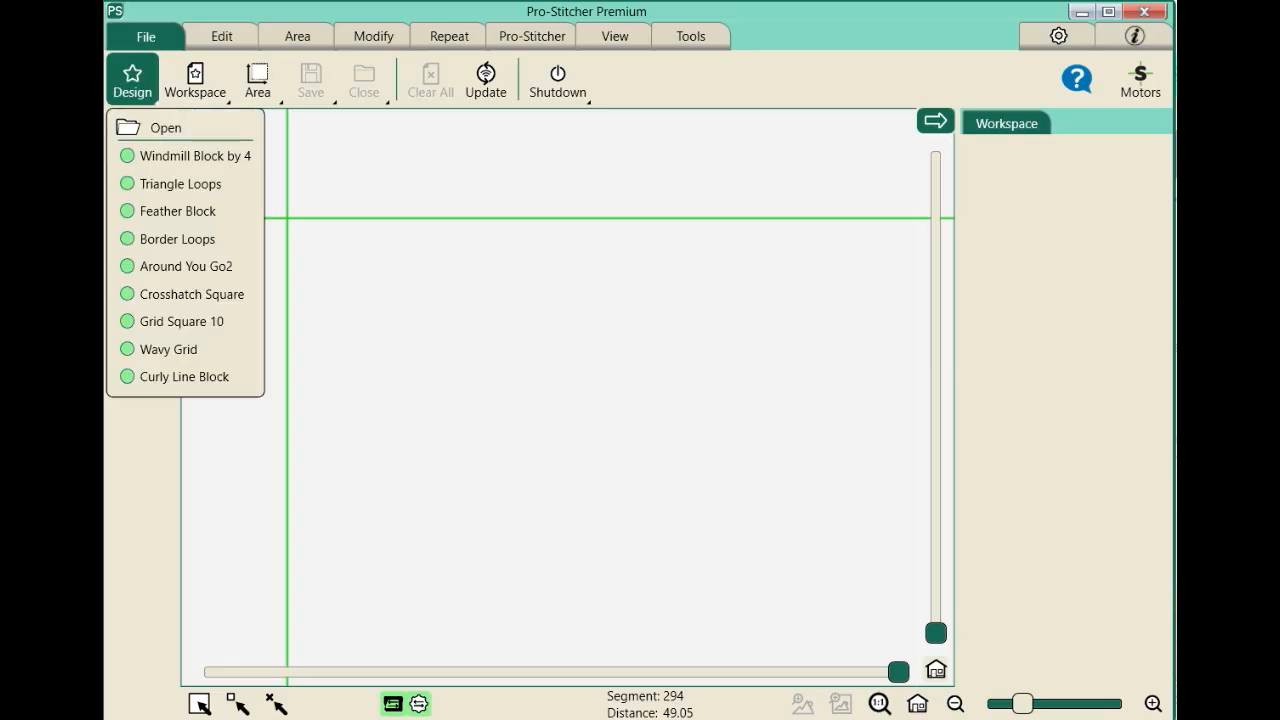
left_click(150, 127)
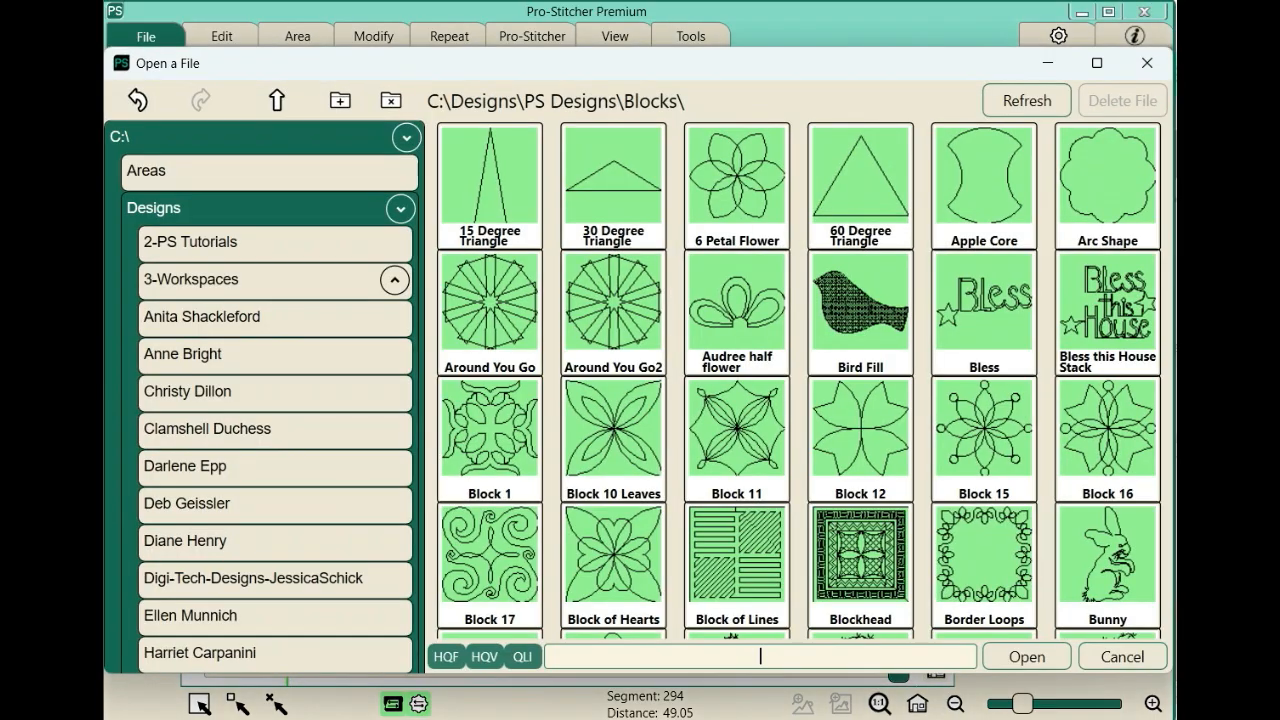
scroll(275, 397, "down", 10)
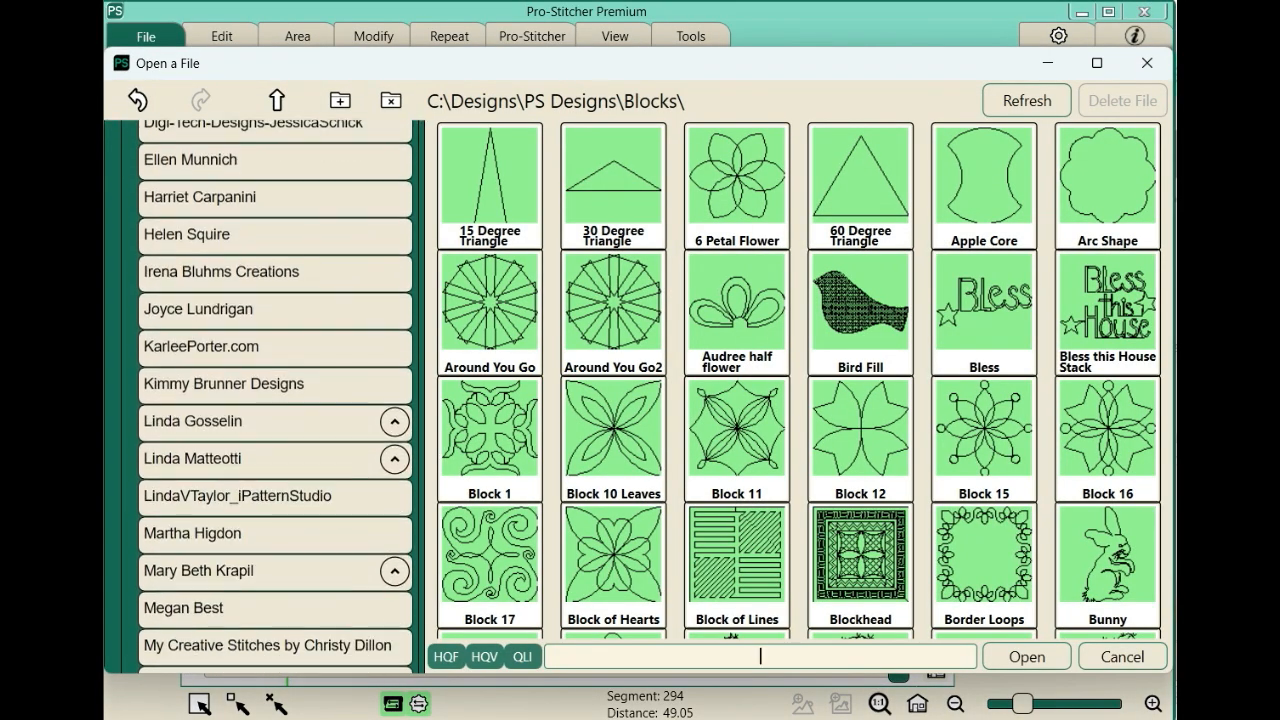
scroll(275, 397, "down", 5)
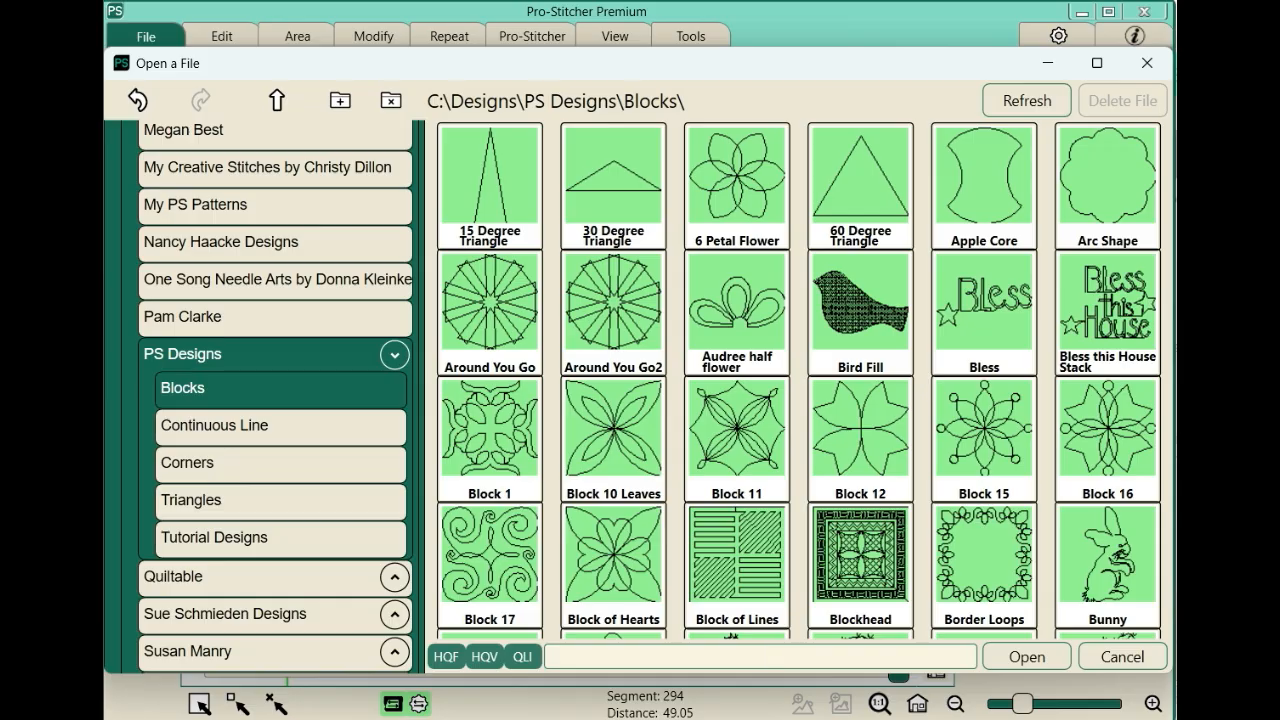
scroll(799, 380, "down", 1)
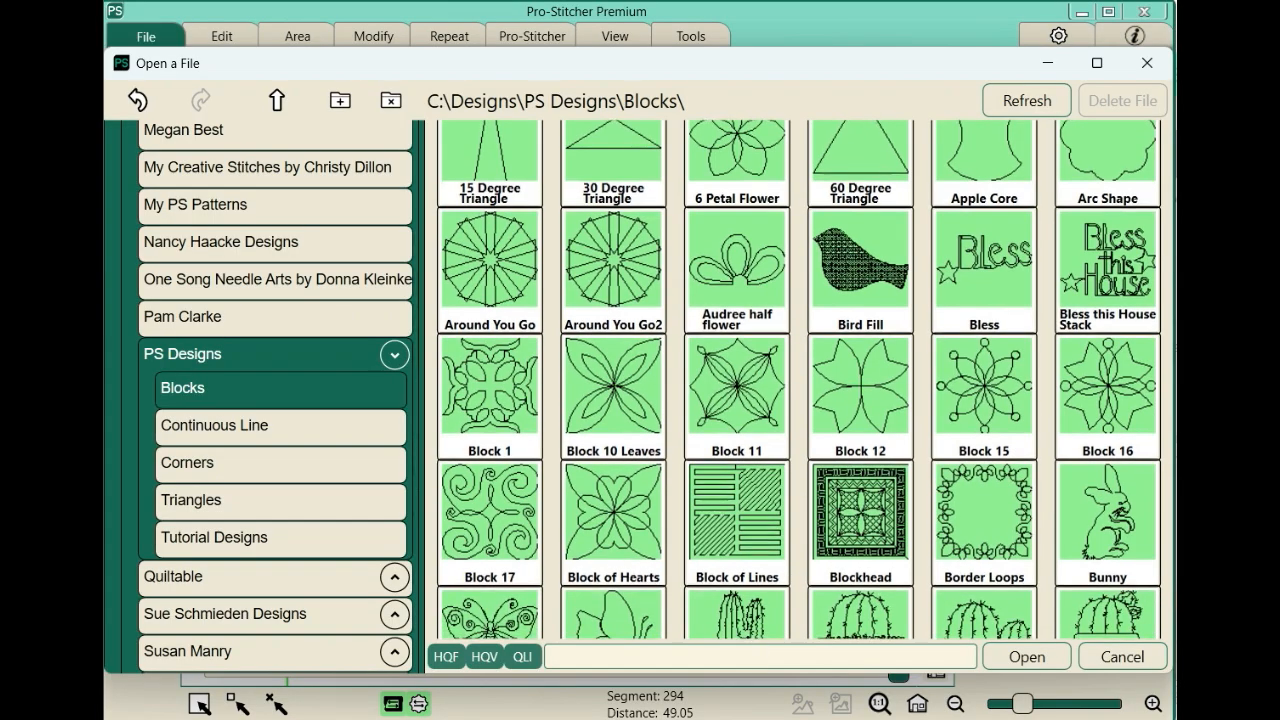
left_click(214, 425)
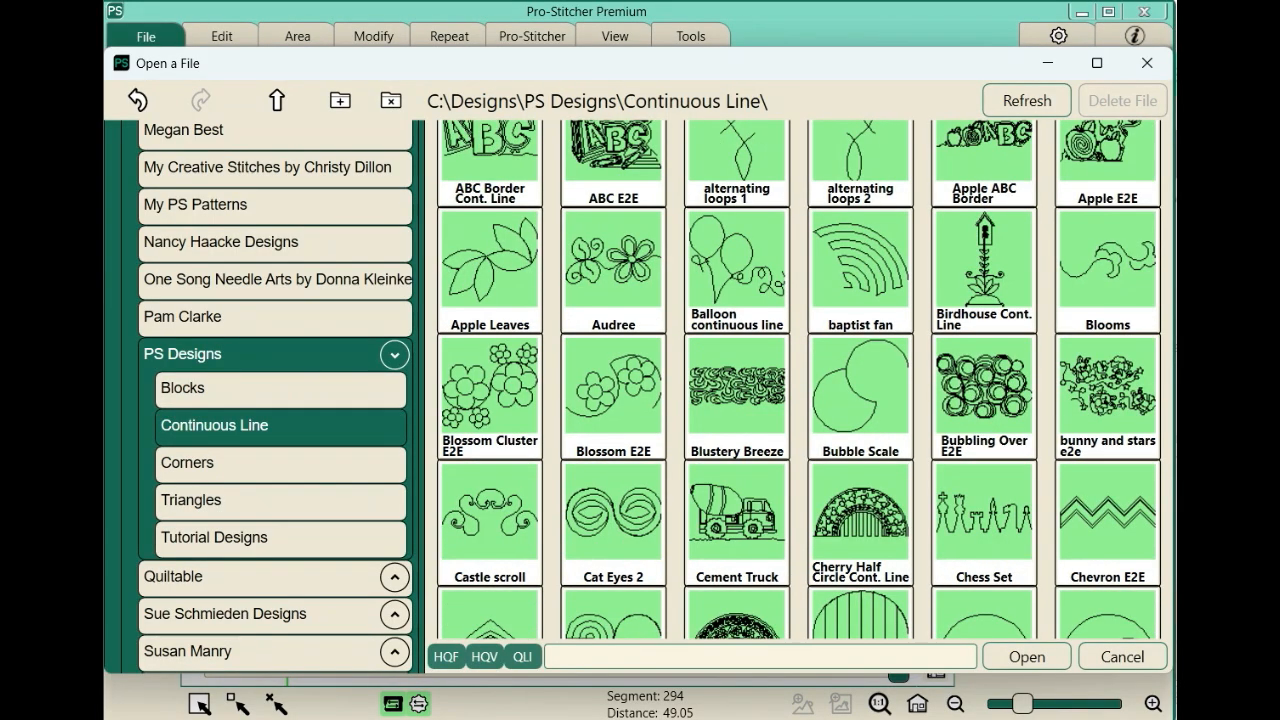
scroll(799, 380, "down", 10)
scroll(799, 380, "down", 13)
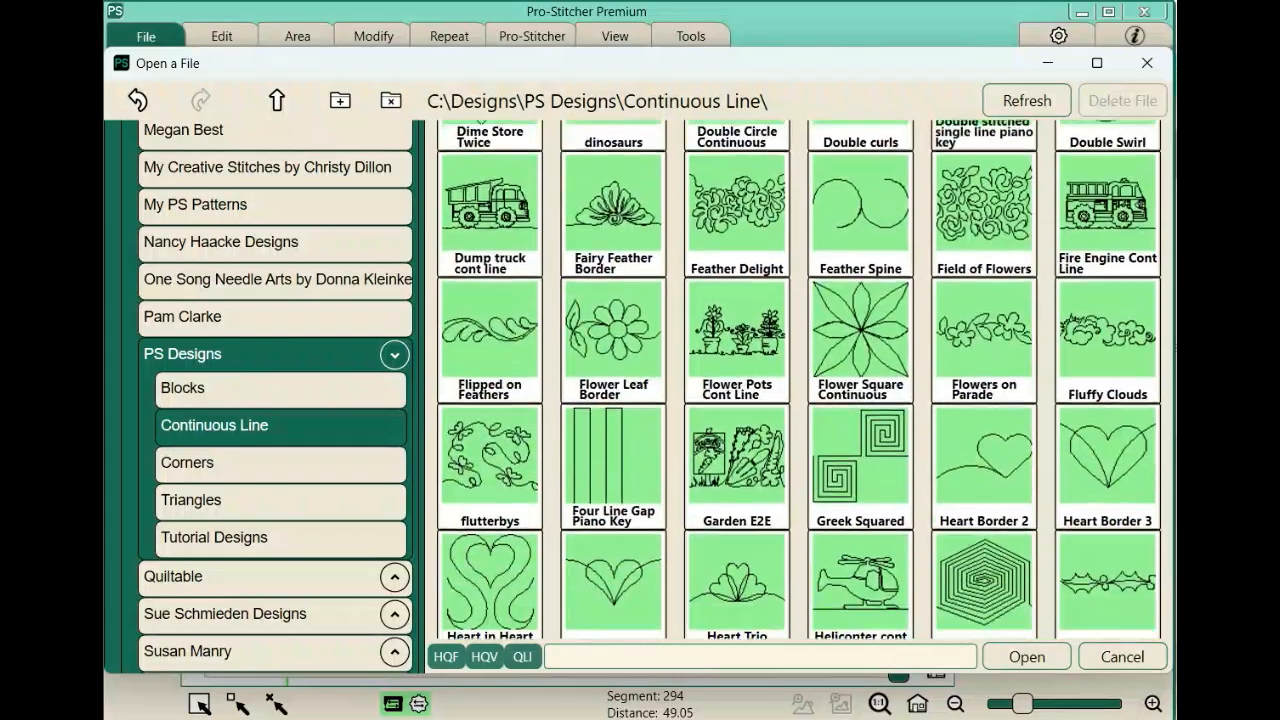
scroll(799, 380, "down", 9)
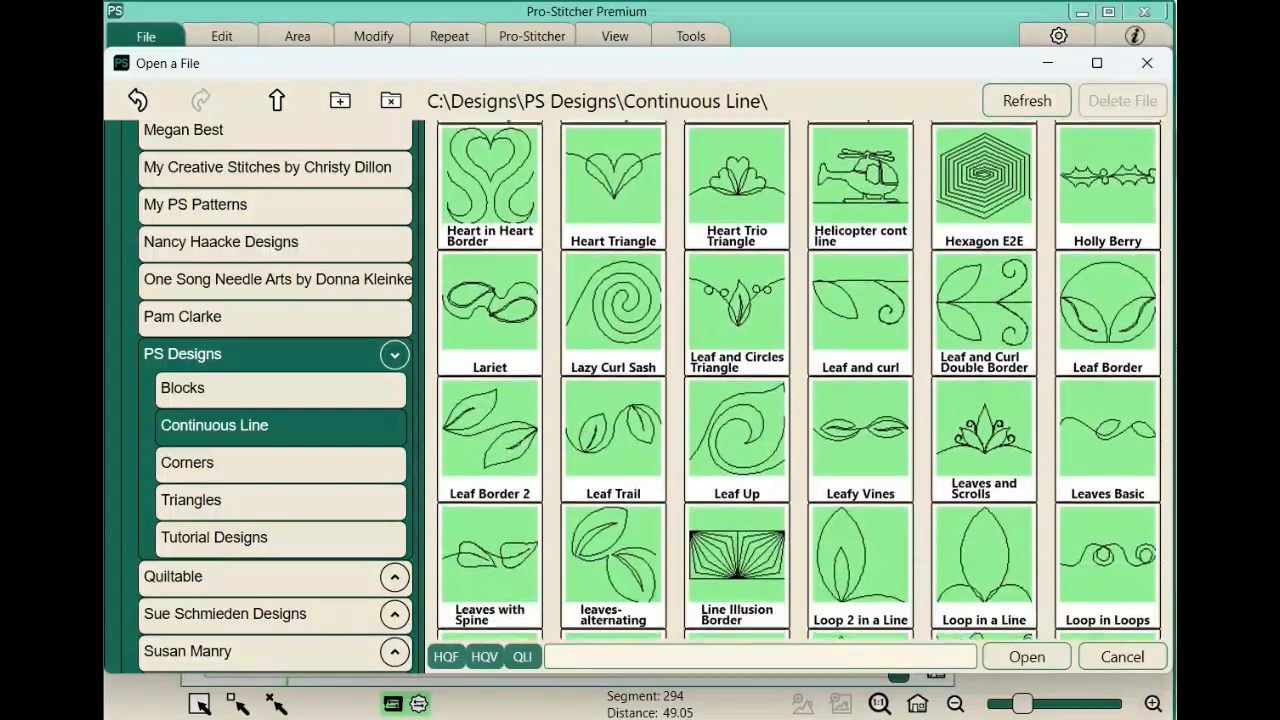
scroll(799, 380, "down", 11)
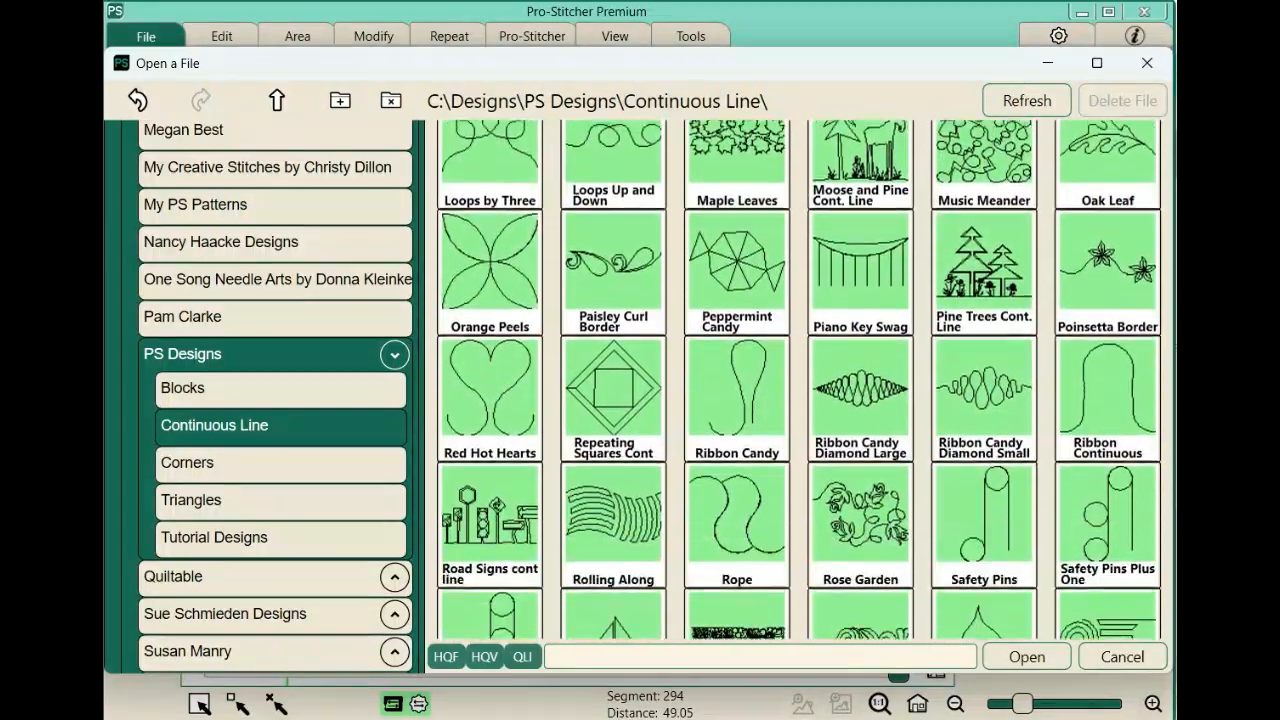
scroll(799, 380, "down", 11)
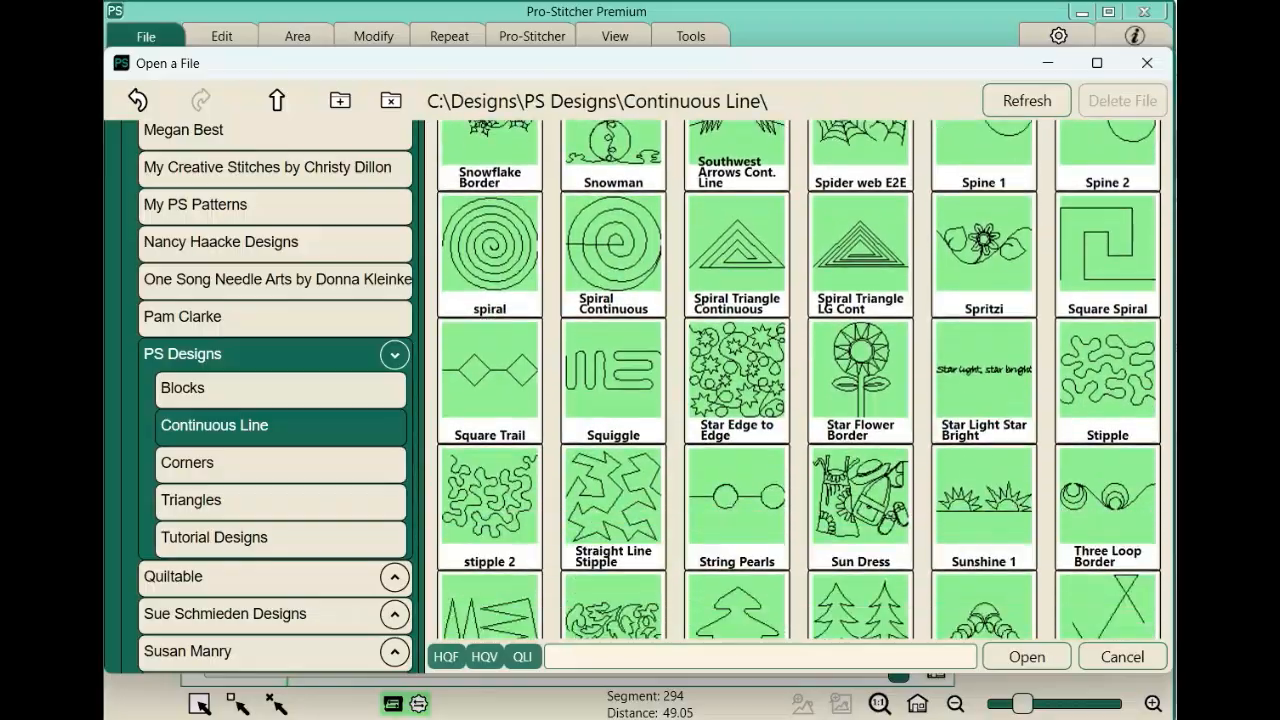
scroll(799, 380, "down", 2)
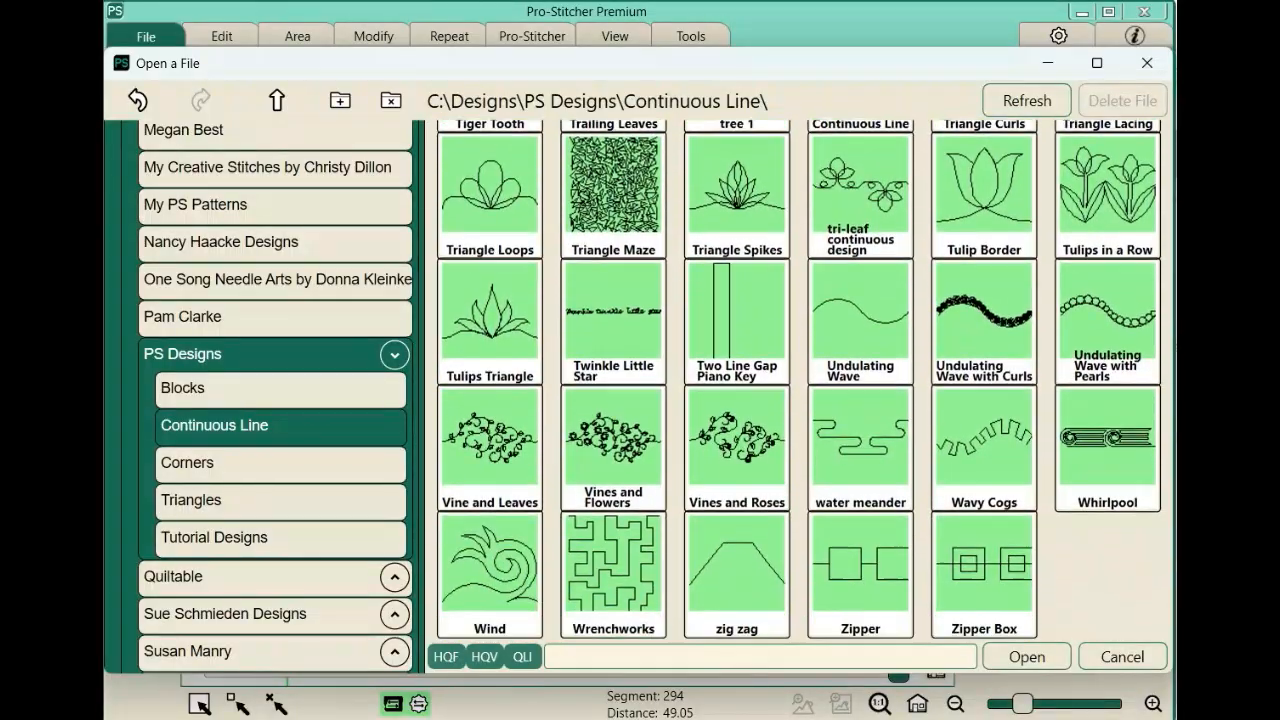
scroll(799, 380, "up", 2)
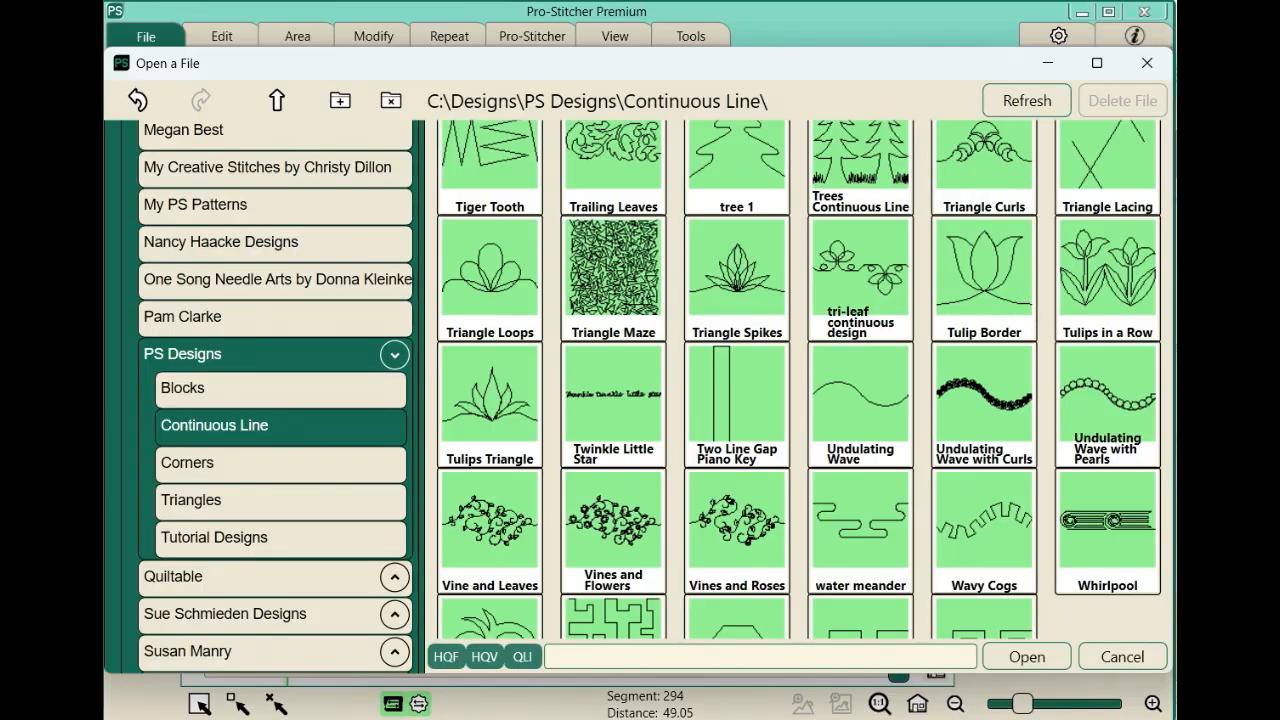
left_click(490, 278)
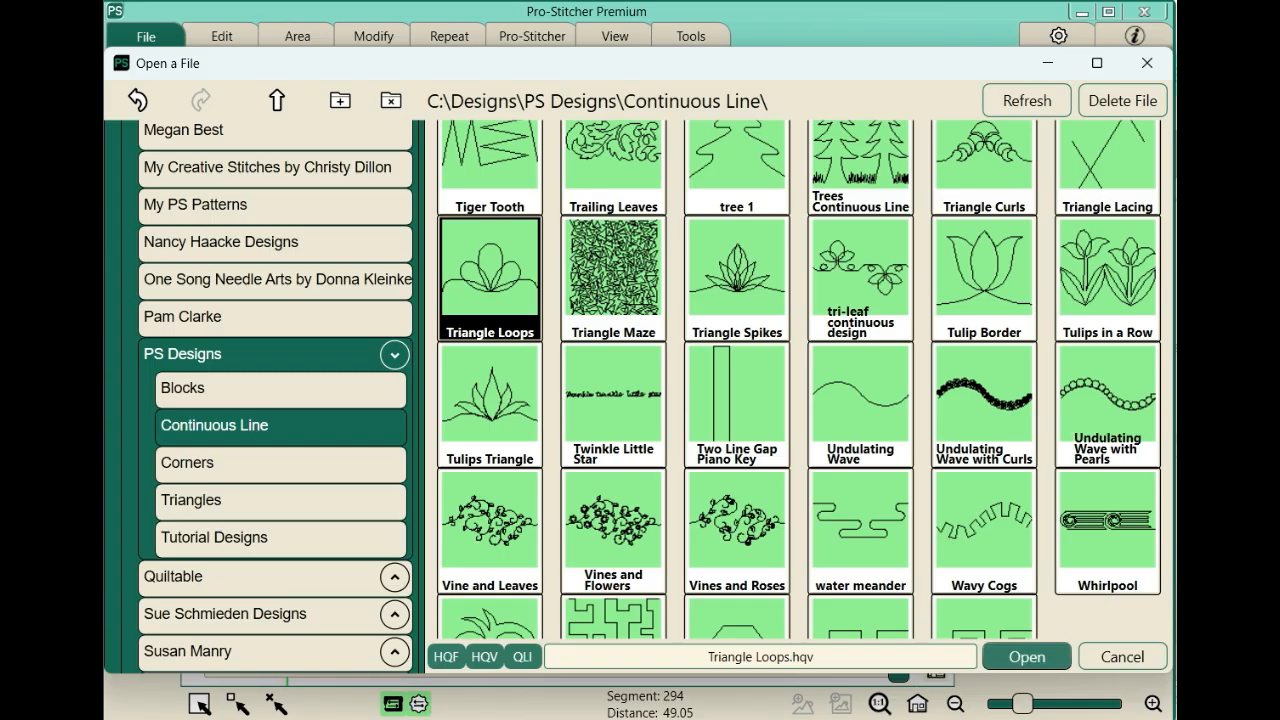
left_click(1027, 656)
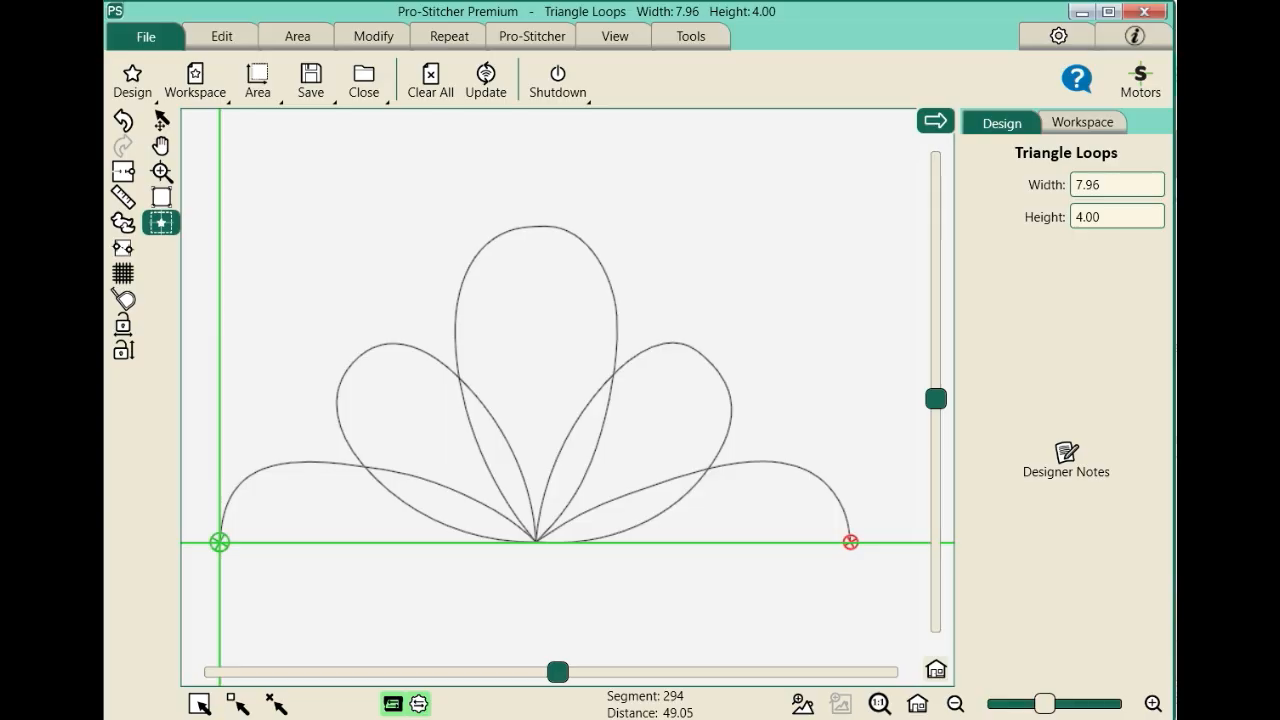
Repeat the Triangle Loops design horizontally with a repeat count of 3
left_click(449, 36)
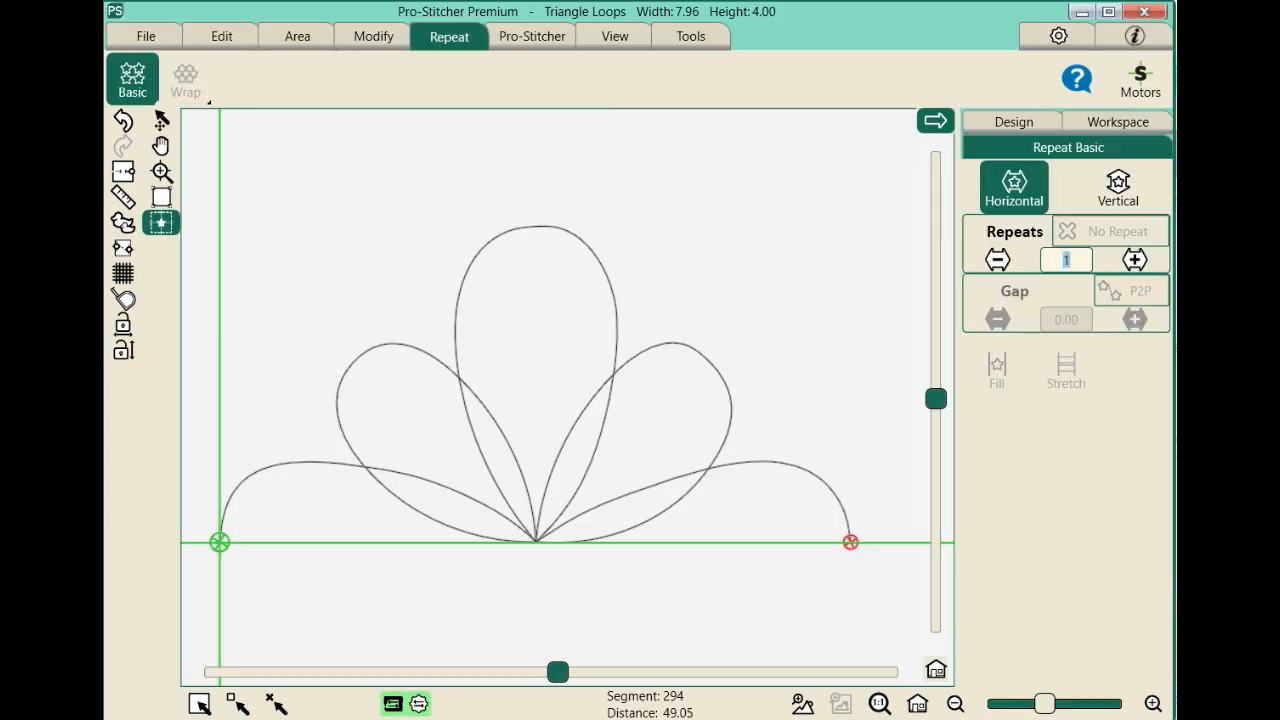
type("3")
key("Return")
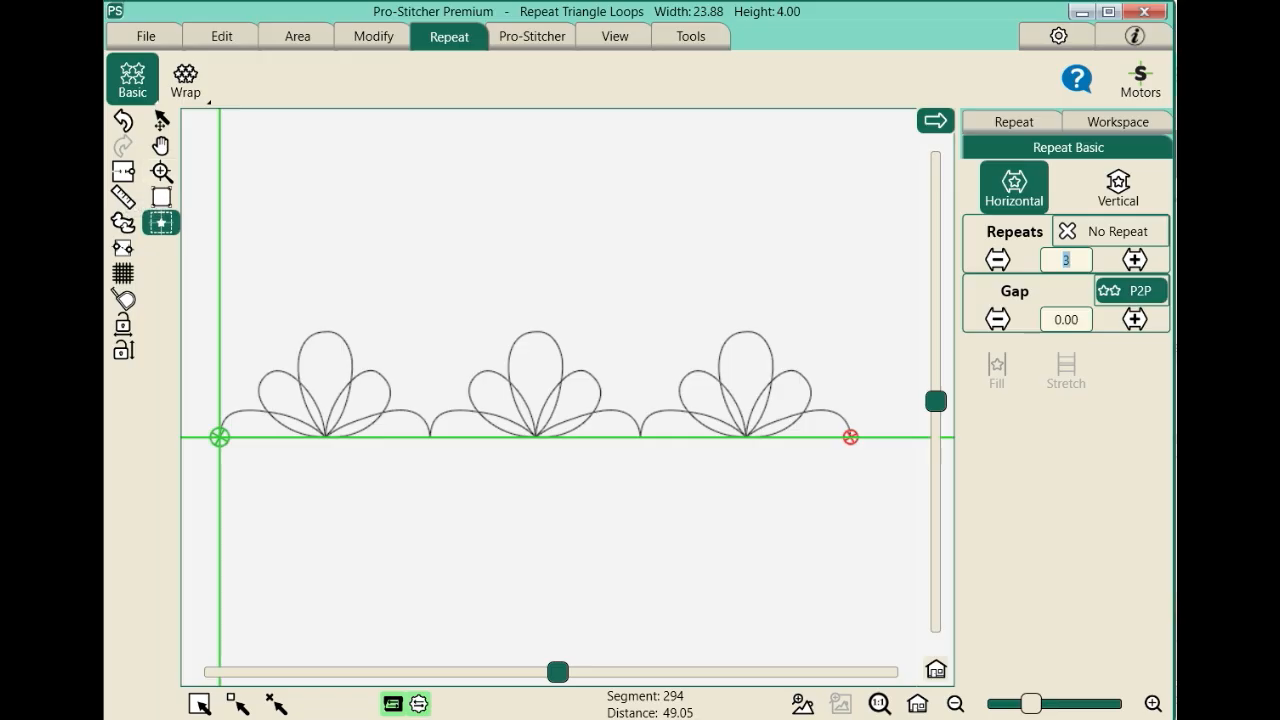
Try rotating each repeat in the row individually by 45° clockwise, and undo both the rotation and the repeat
left_click(373, 36)
left_click(190, 80)
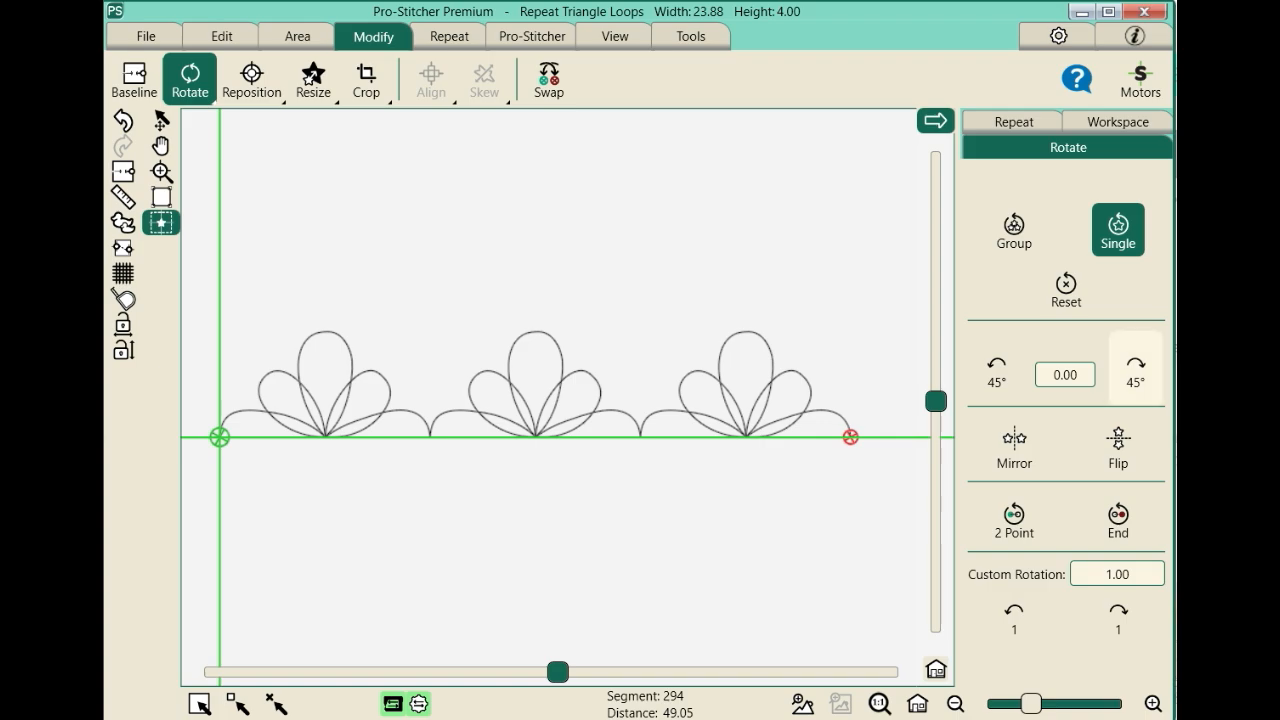
left_click(1136, 370)
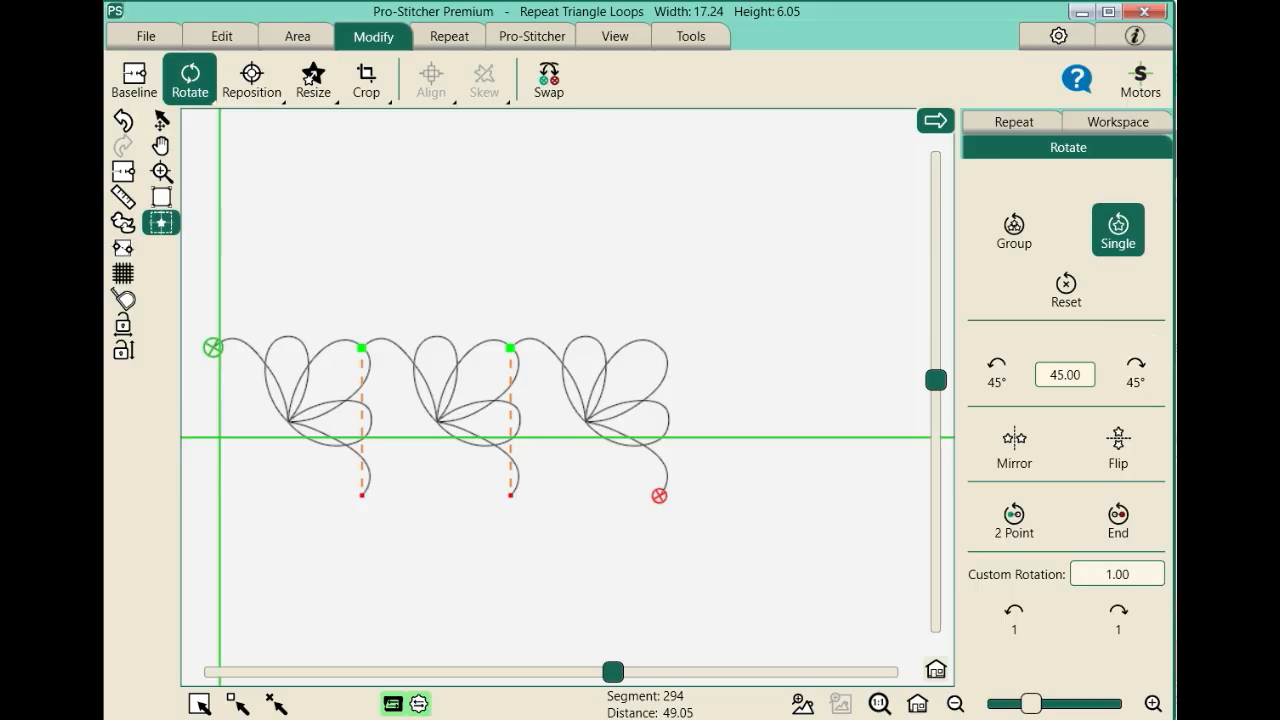
left_click(123, 120)
left_click(123, 120)
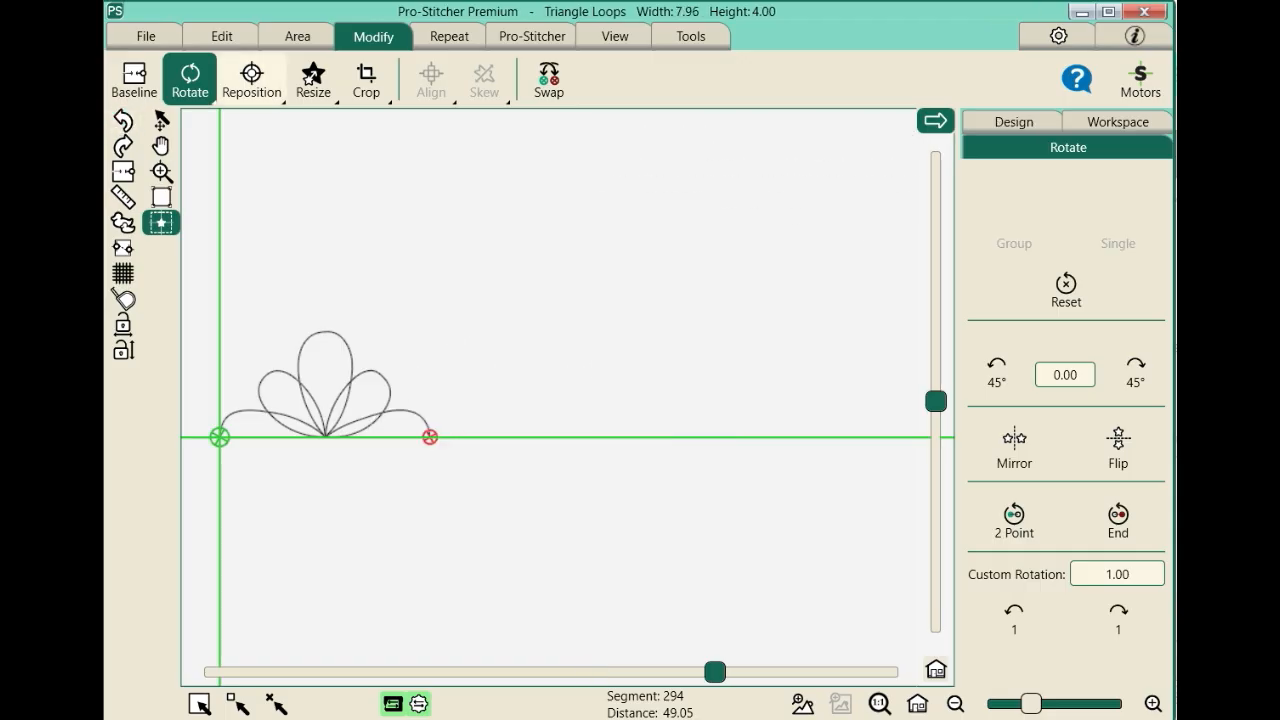
Repeat the single Triangle Loops design horizontally with a repeat count of 3, and baseline the row into one design
left_click(449, 37)
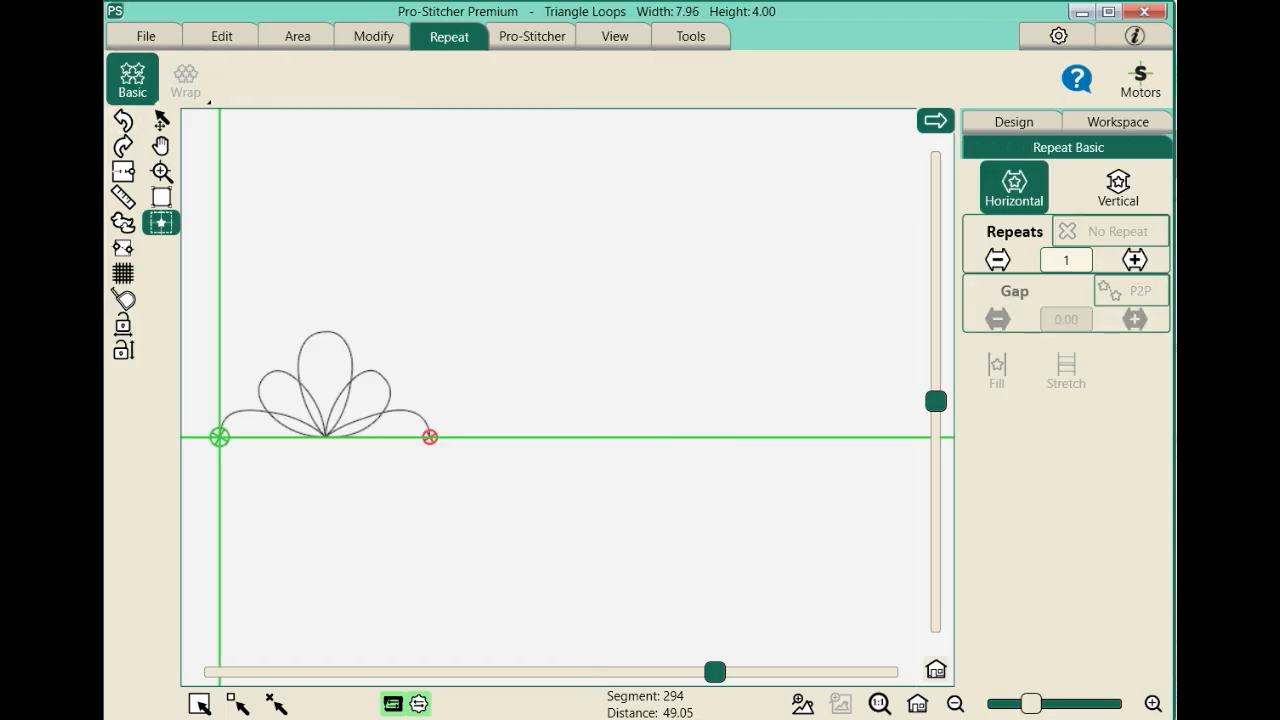
left_click(1066, 260)
type("13")
key("Return")
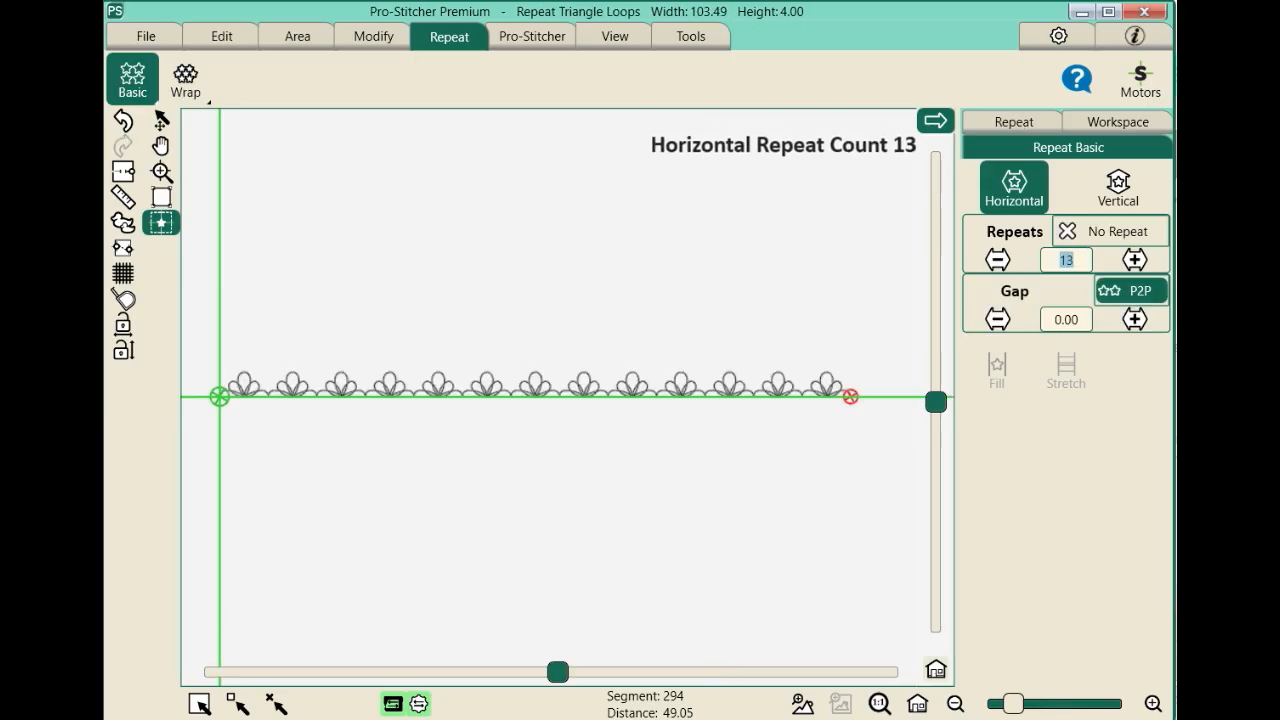
key("BackSpace")
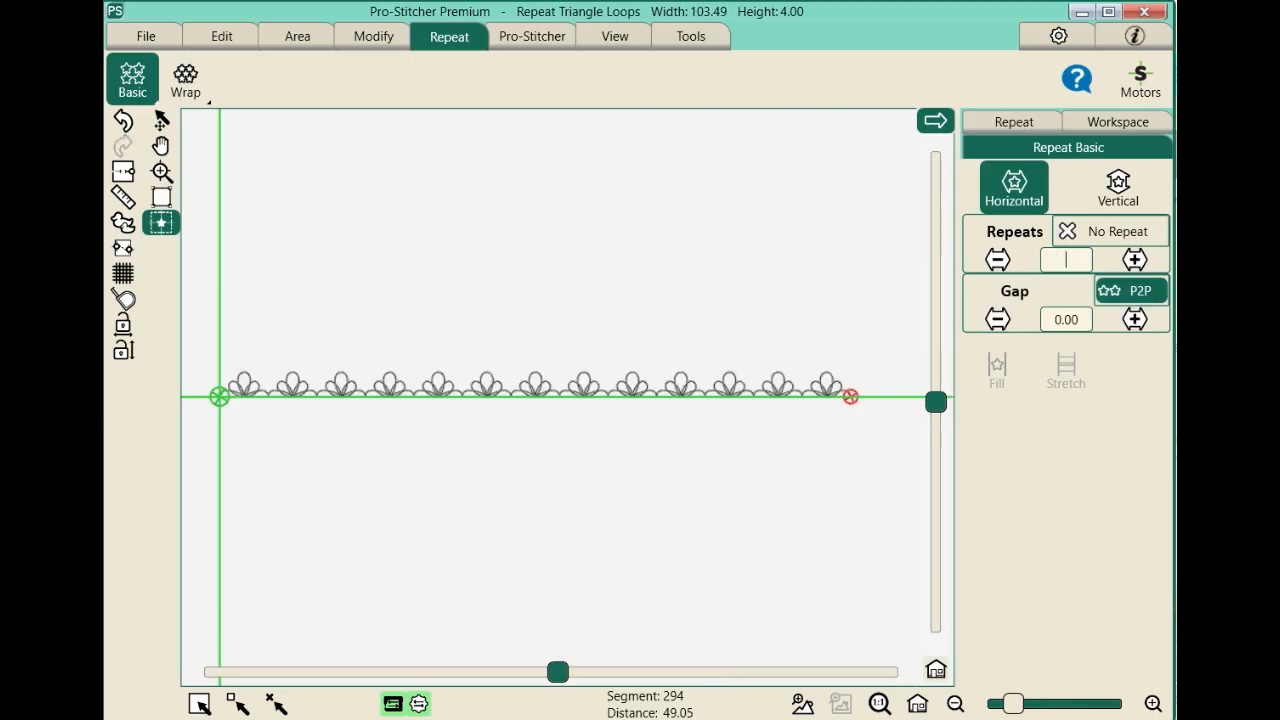
type("3")
key("Return")
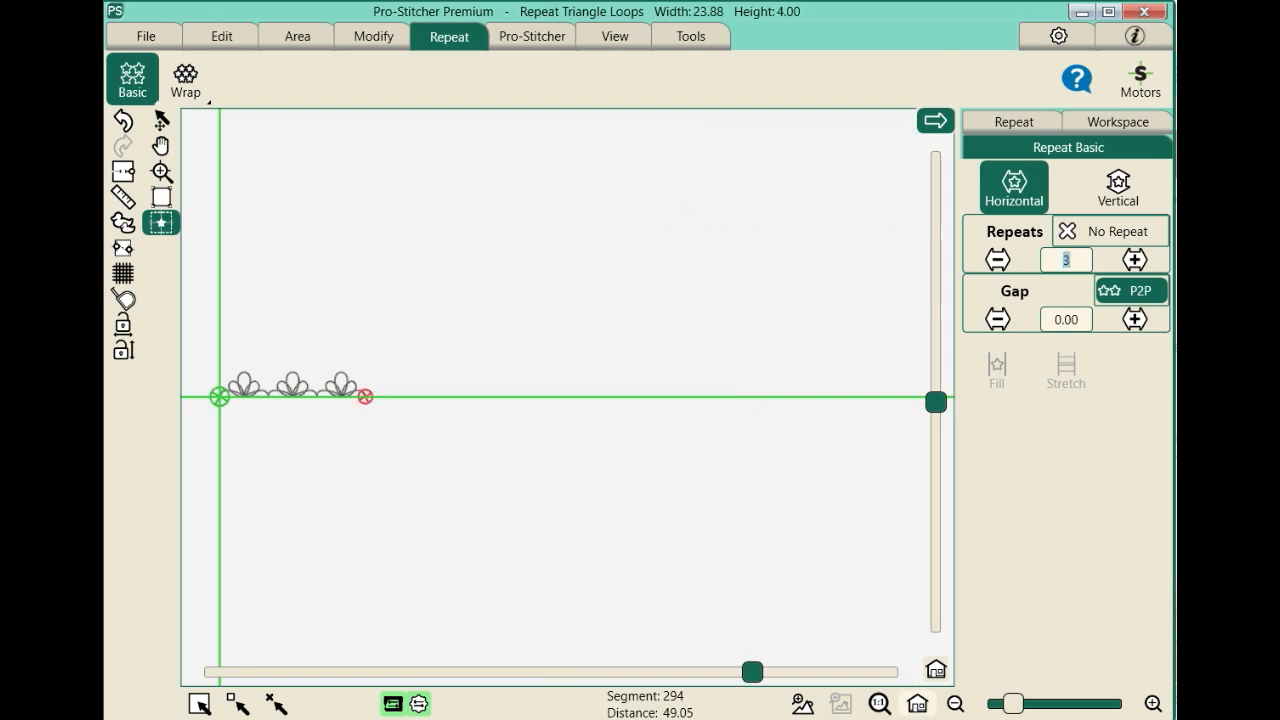
left_click(918, 704)
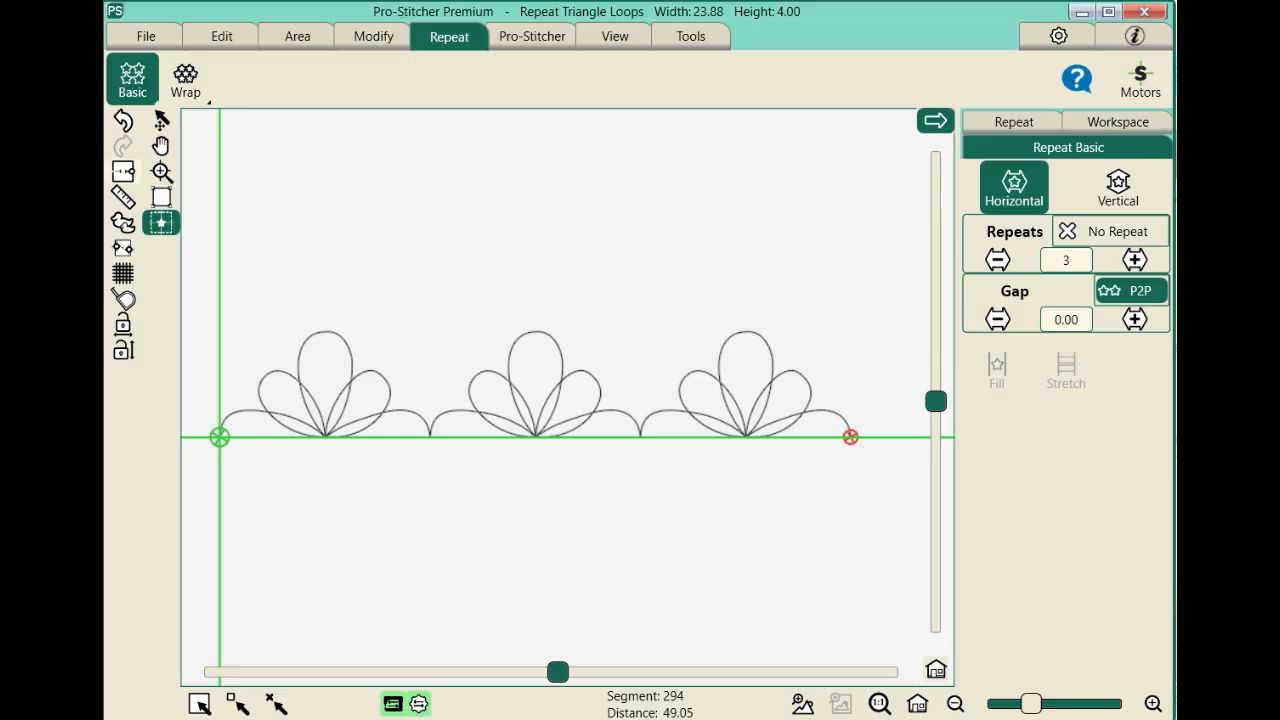
left_click(123, 172)
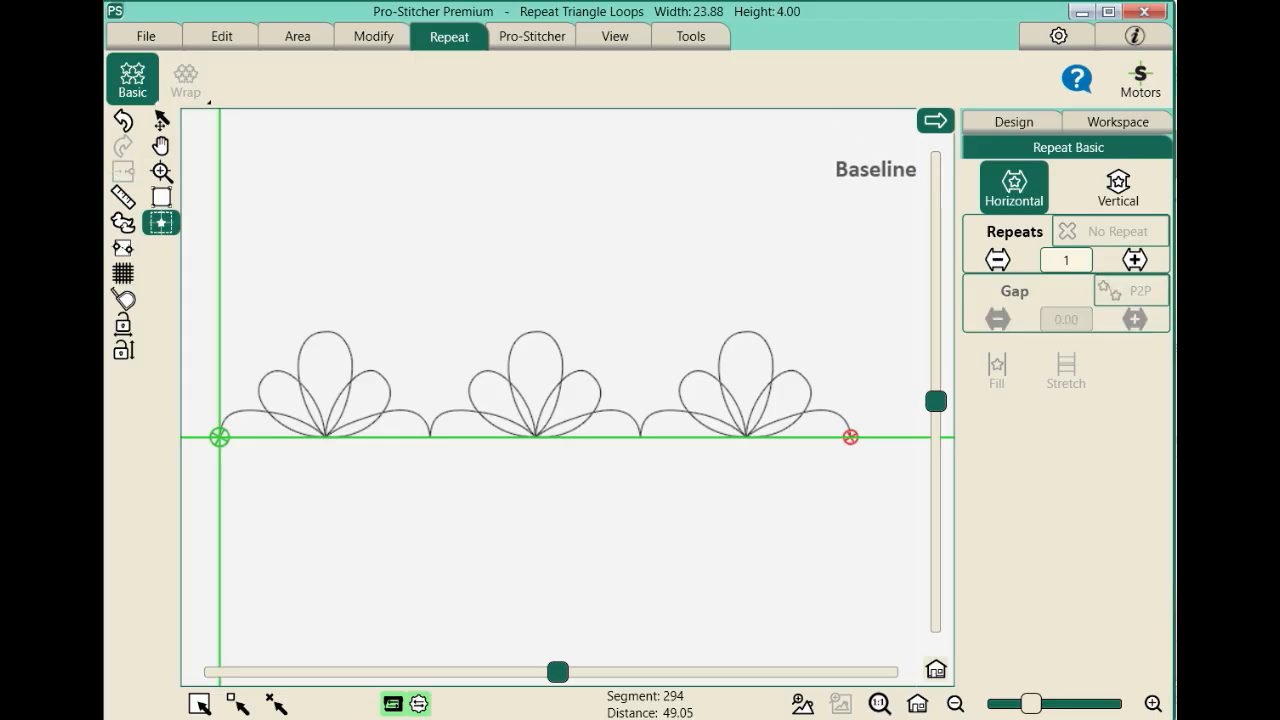
Copy the baselined three-repeat Triangle Loops row and paste the copy into the workspace
left_click(222, 36)
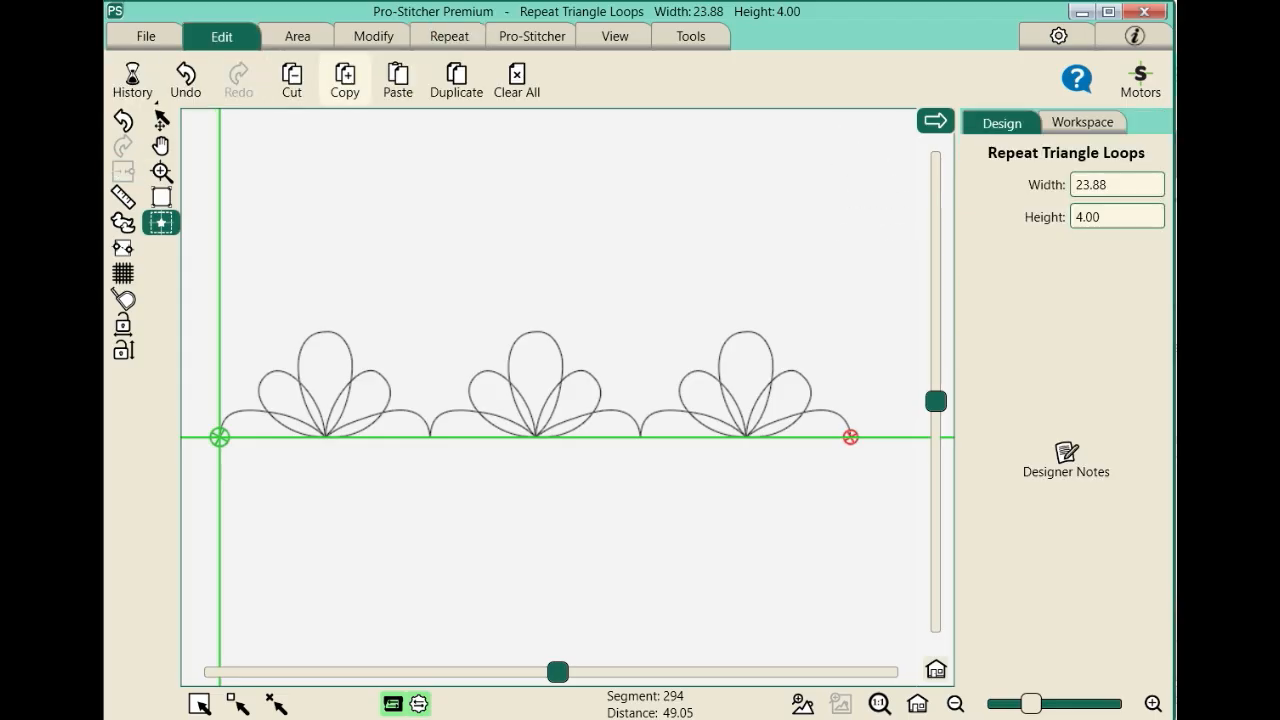
left_click(345, 78)
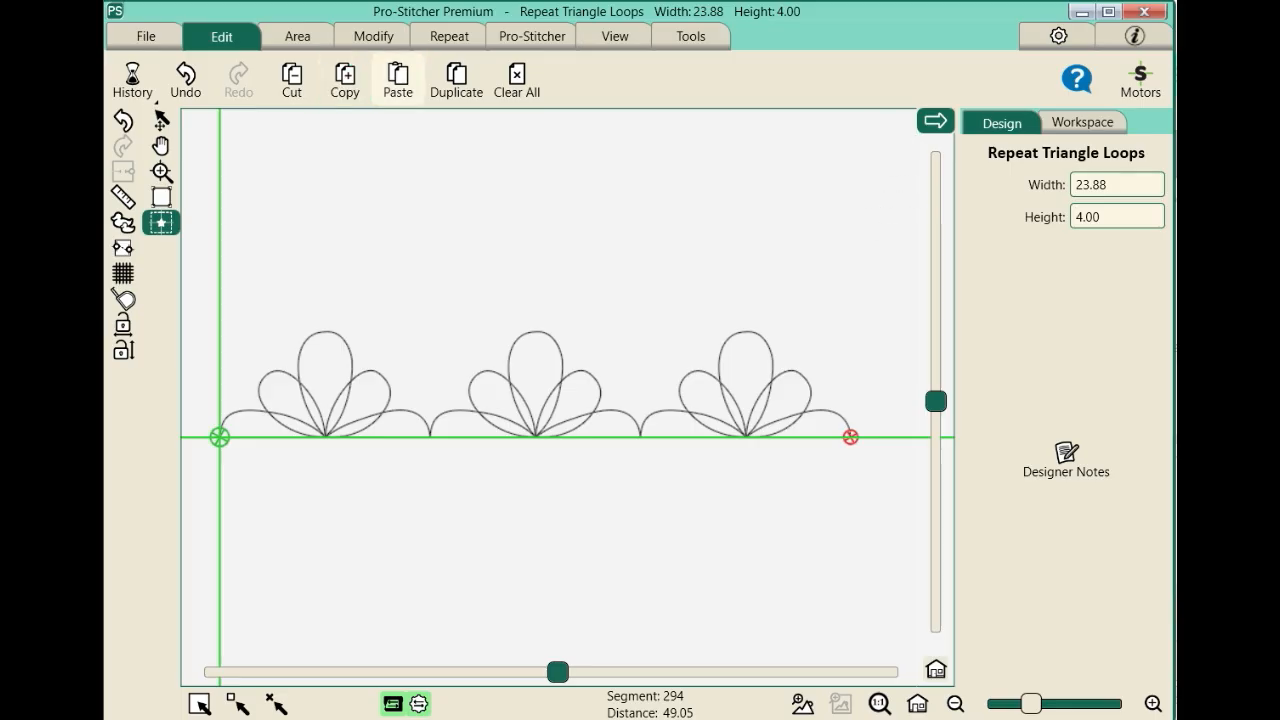
left_click(398, 78)
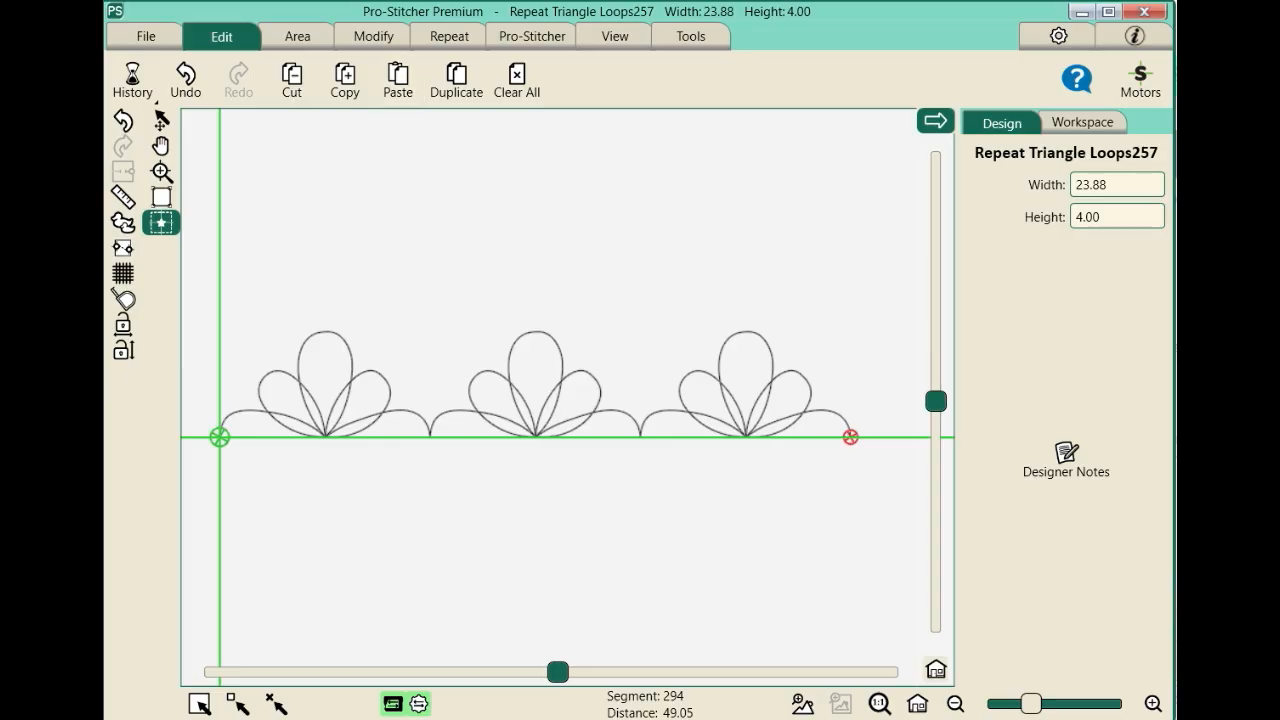
Rotate the pasted Triangle Loops row 90° clockwise so it runs vertically
left_click(373, 36)
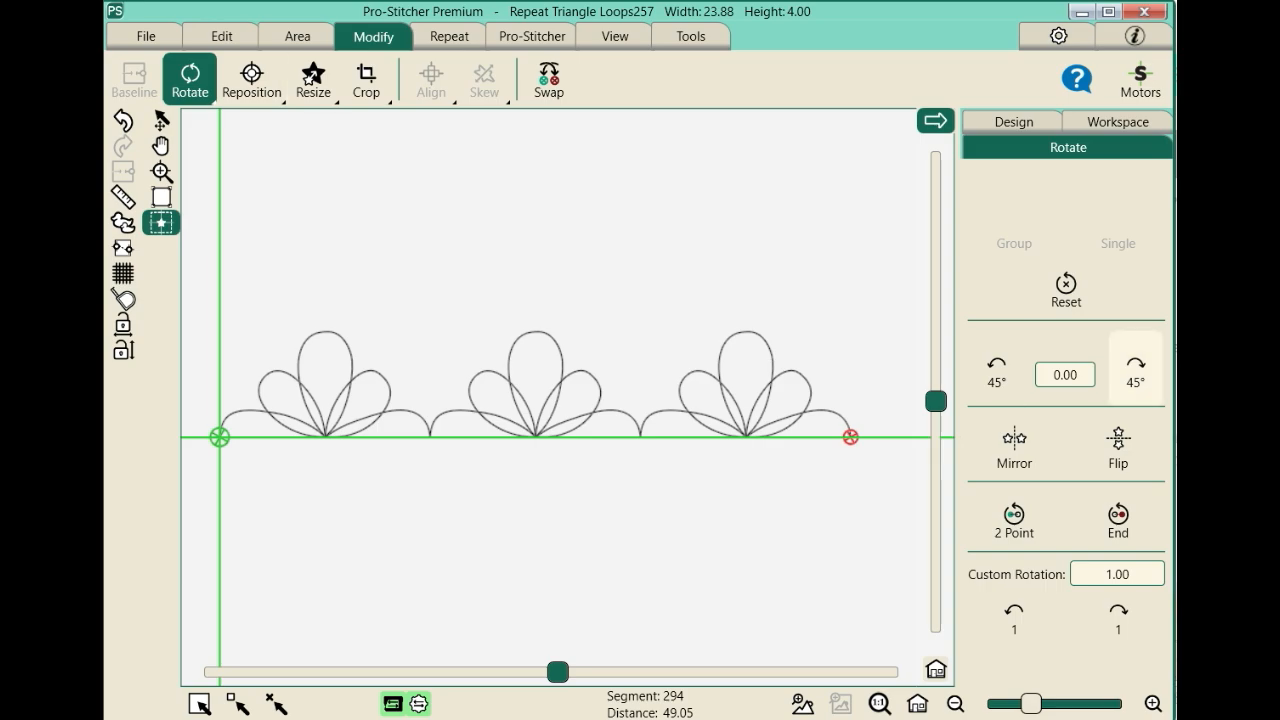
left_click(1136, 370)
left_click(1136, 370)
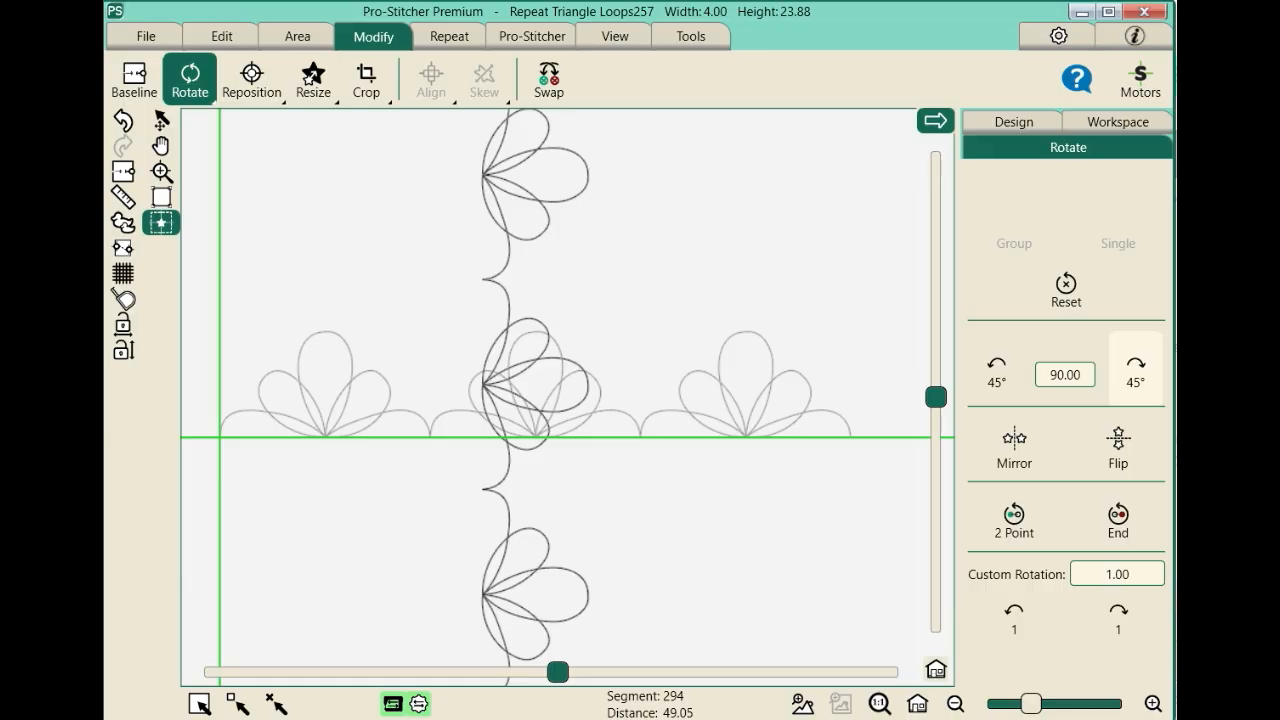
left_click(917, 703)
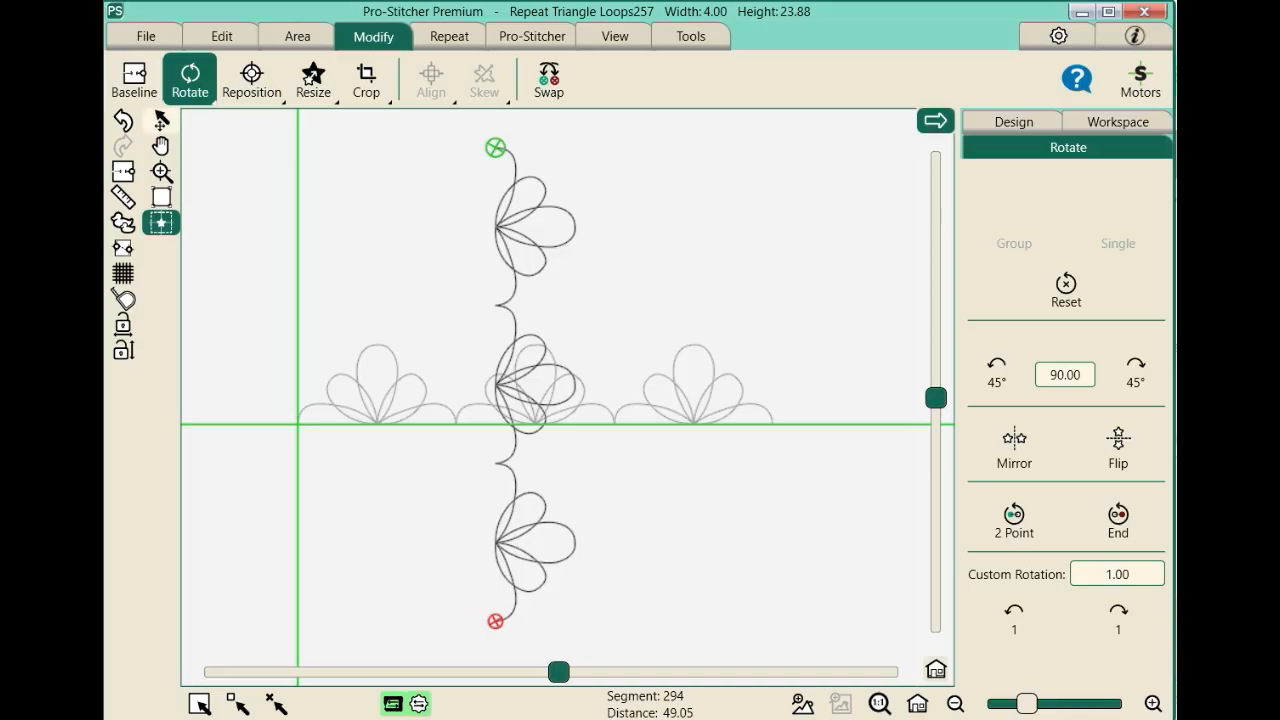
Move the vertical Triangle Loops row so its start point meets the end of the horizontal row
left_click(160, 121)
mouse_move(495, 148)
left_mouse_down()
mouse_move(657, 272)
mouse_move(721, 341)
mouse_move(768, 425)
left_mouse_up()
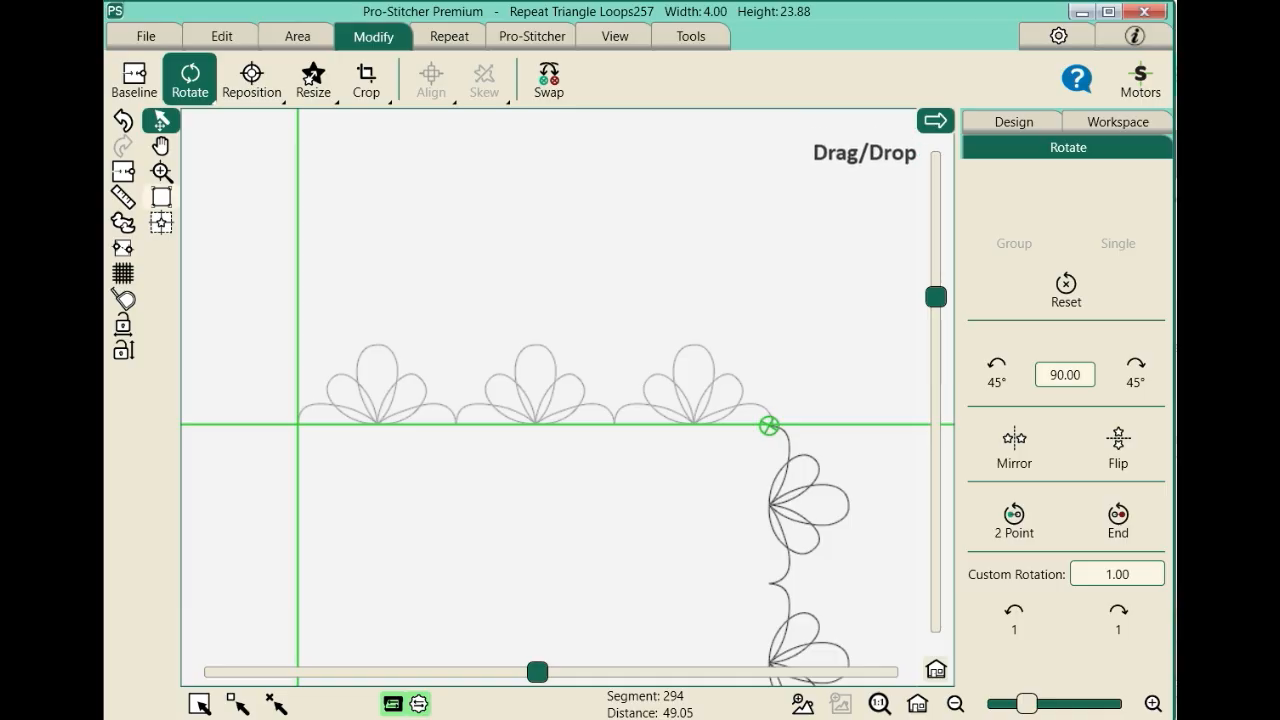
left_click(161, 172)
left_click_drag(729, 401, 798, 448)
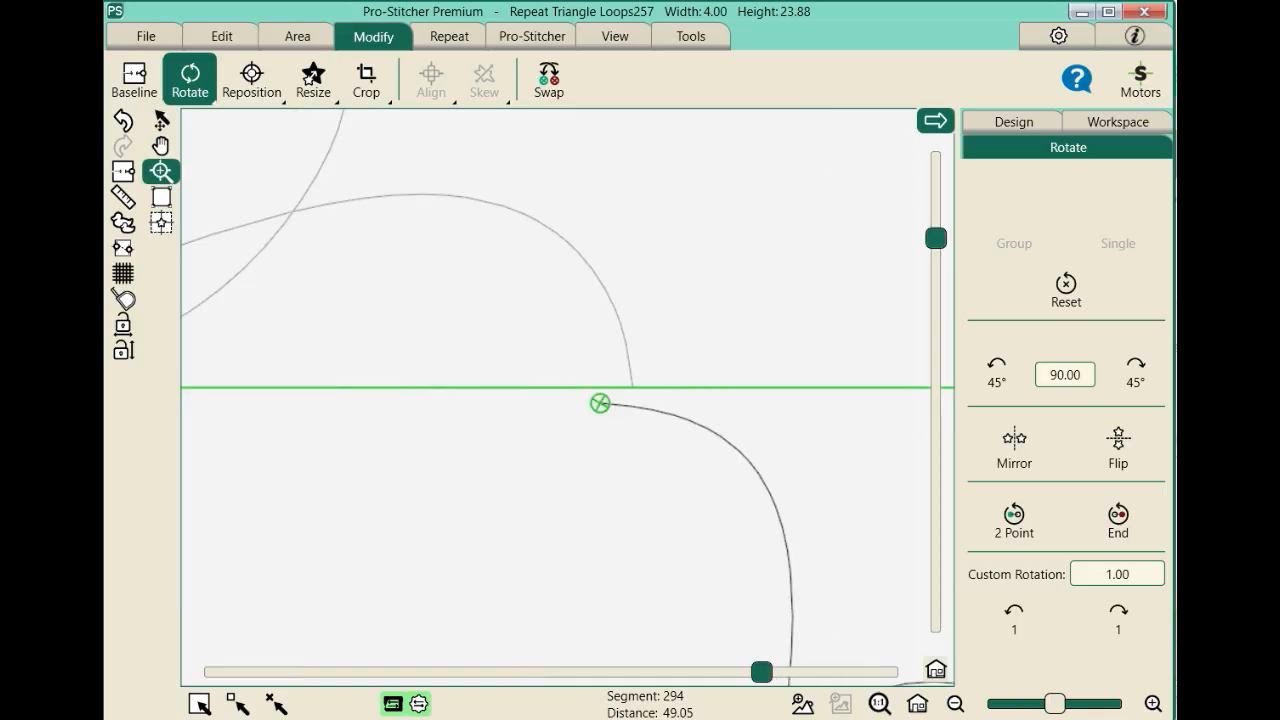
left_click(161, 120)
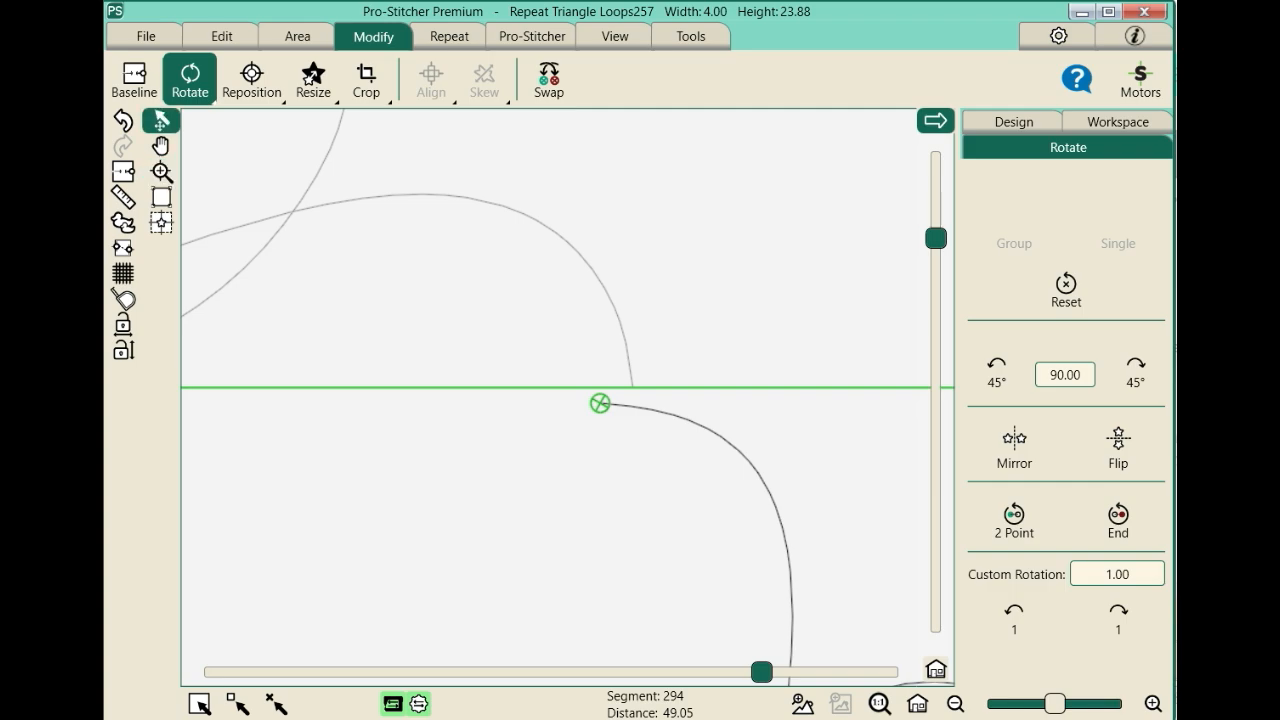
left_click_drag(600, 403, 634, 386)
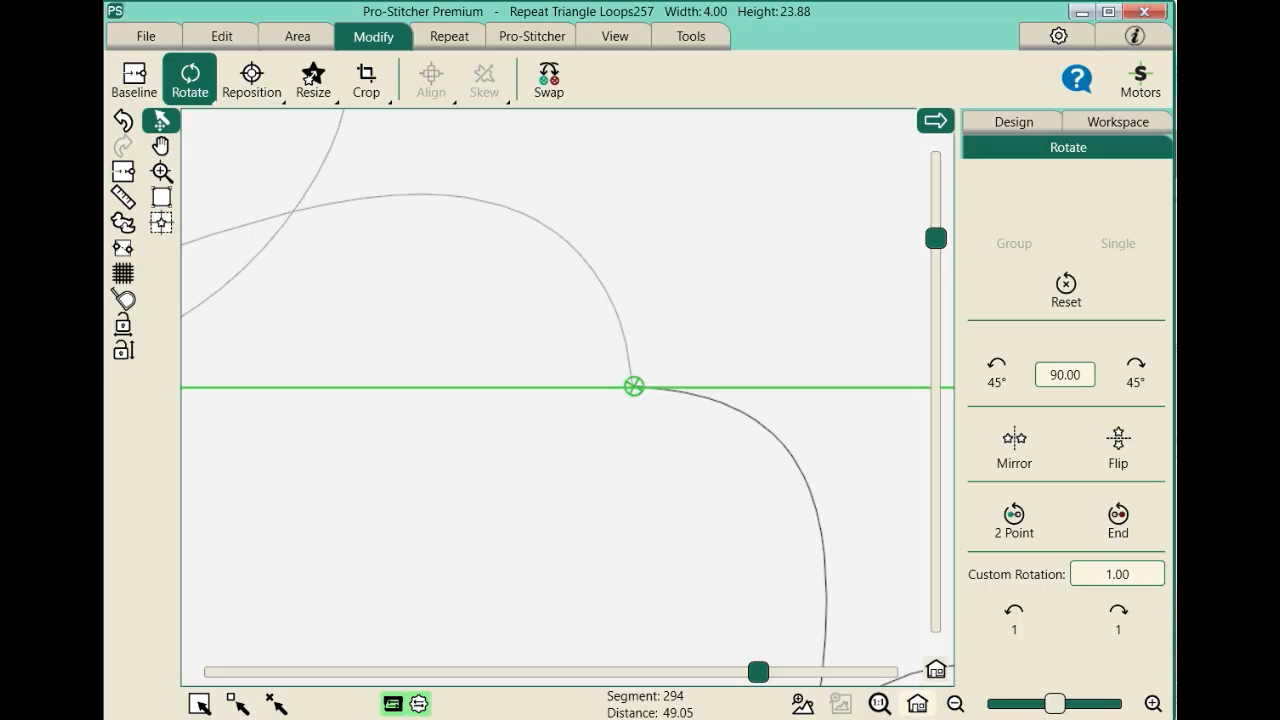
left_click(917, 703)
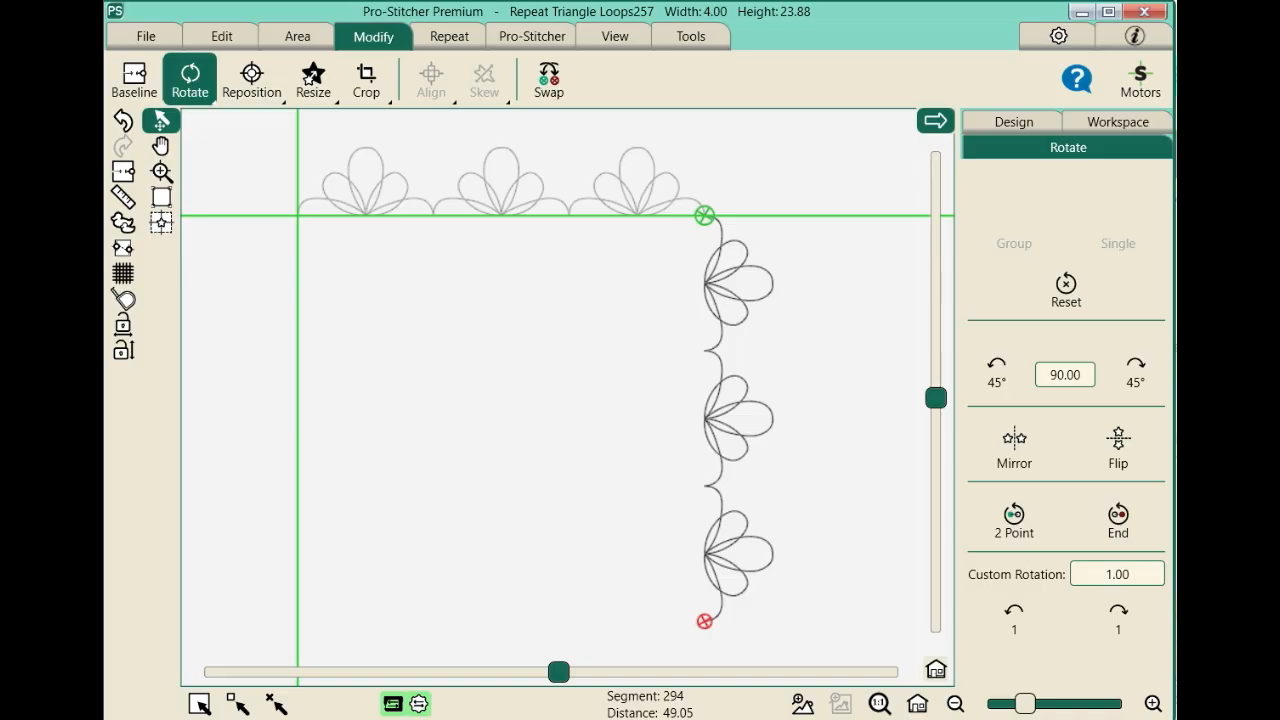
Select the horizontal and vertical rows as a group and baseline them into one corner design
key("Escape")
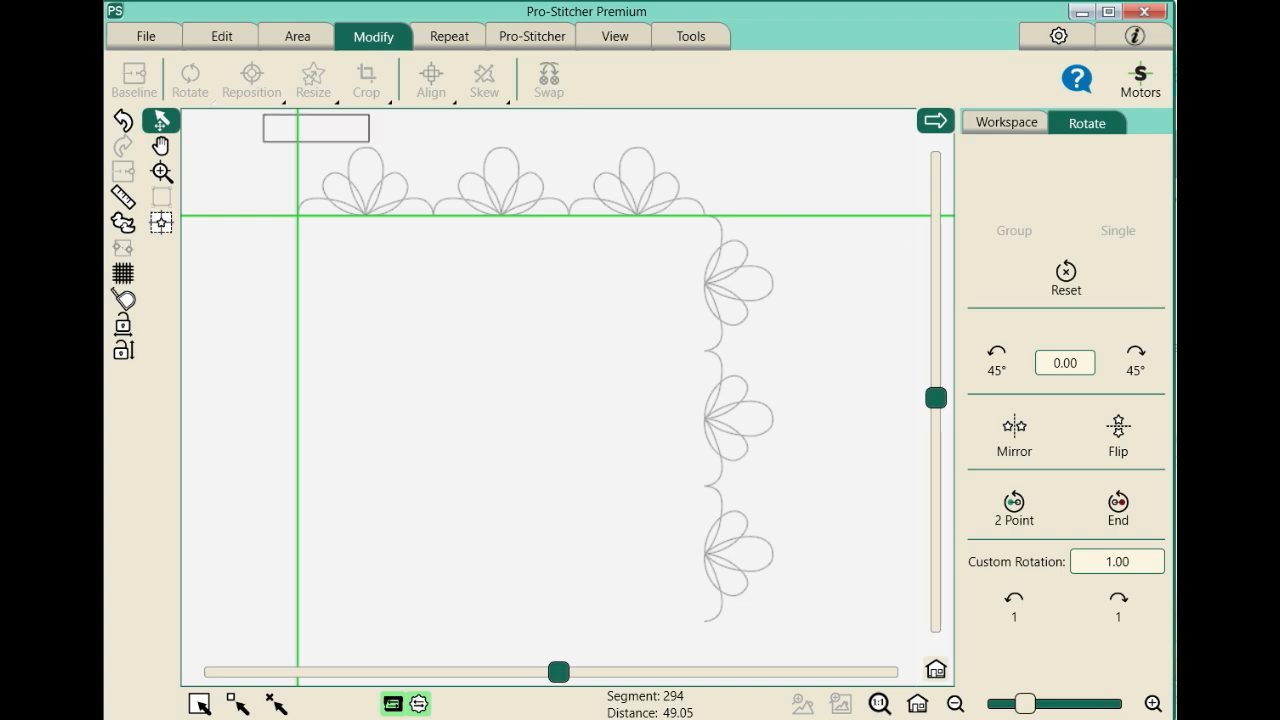
left_click_drag(826, 626, 826, 634)
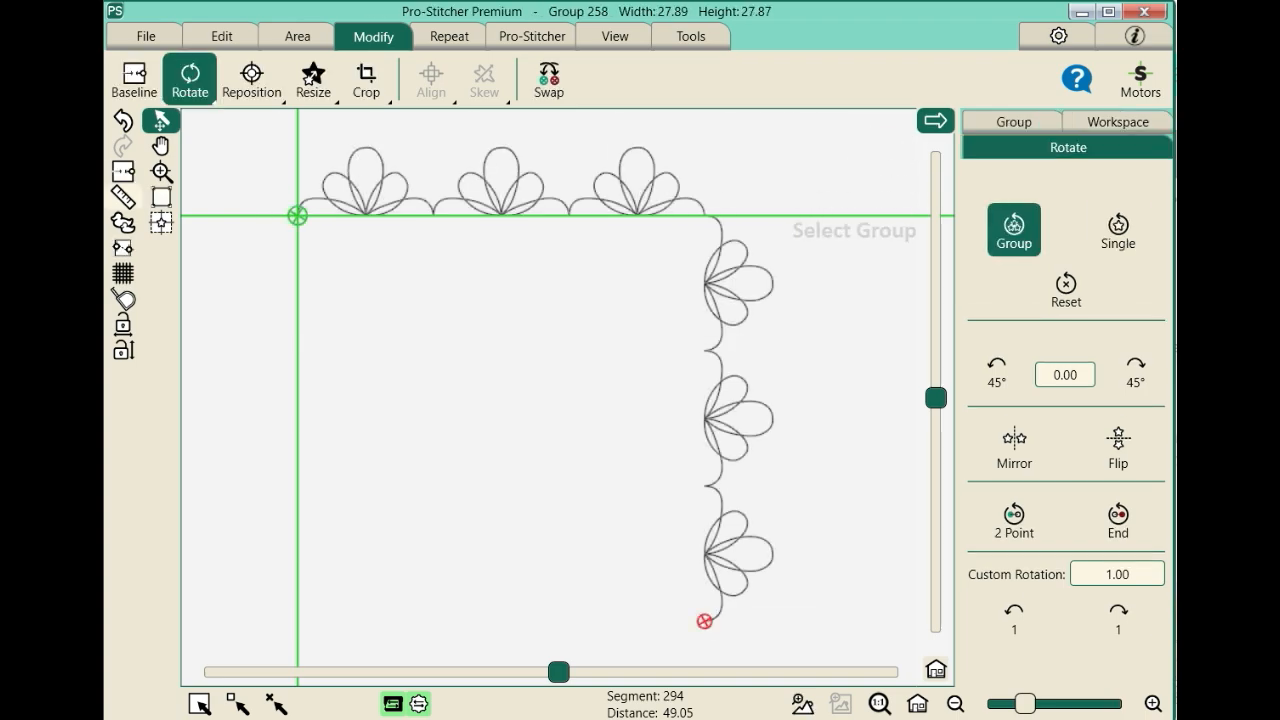
left_click(123, 171)
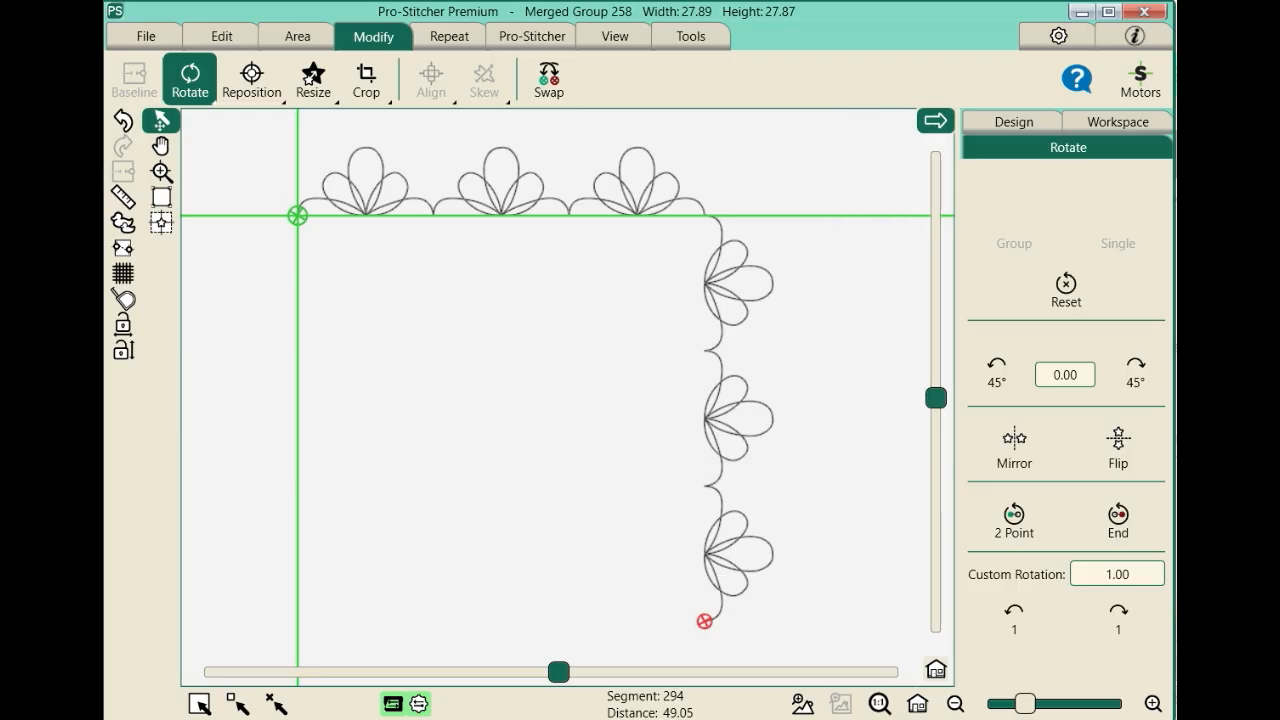
Copy the baselined corner design and paste the copy into the workspace
left_click(222, 36)
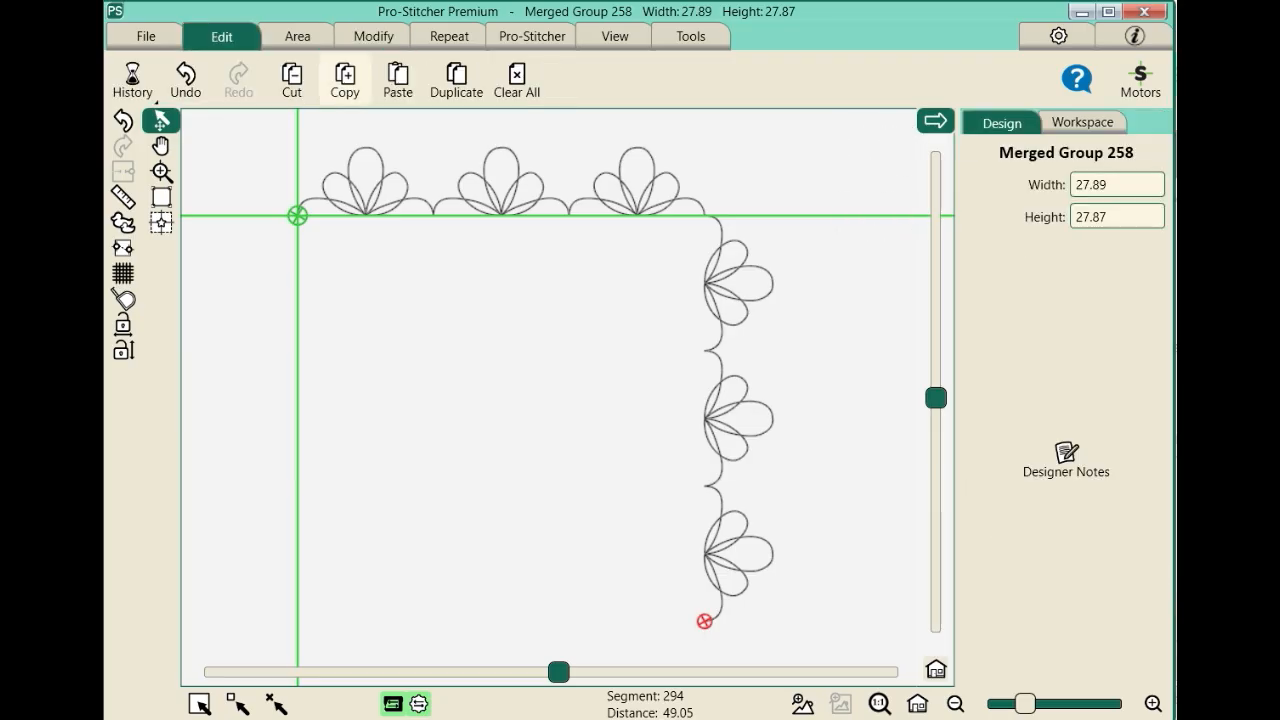
left_click(345, 78)
left_click(398, 78)
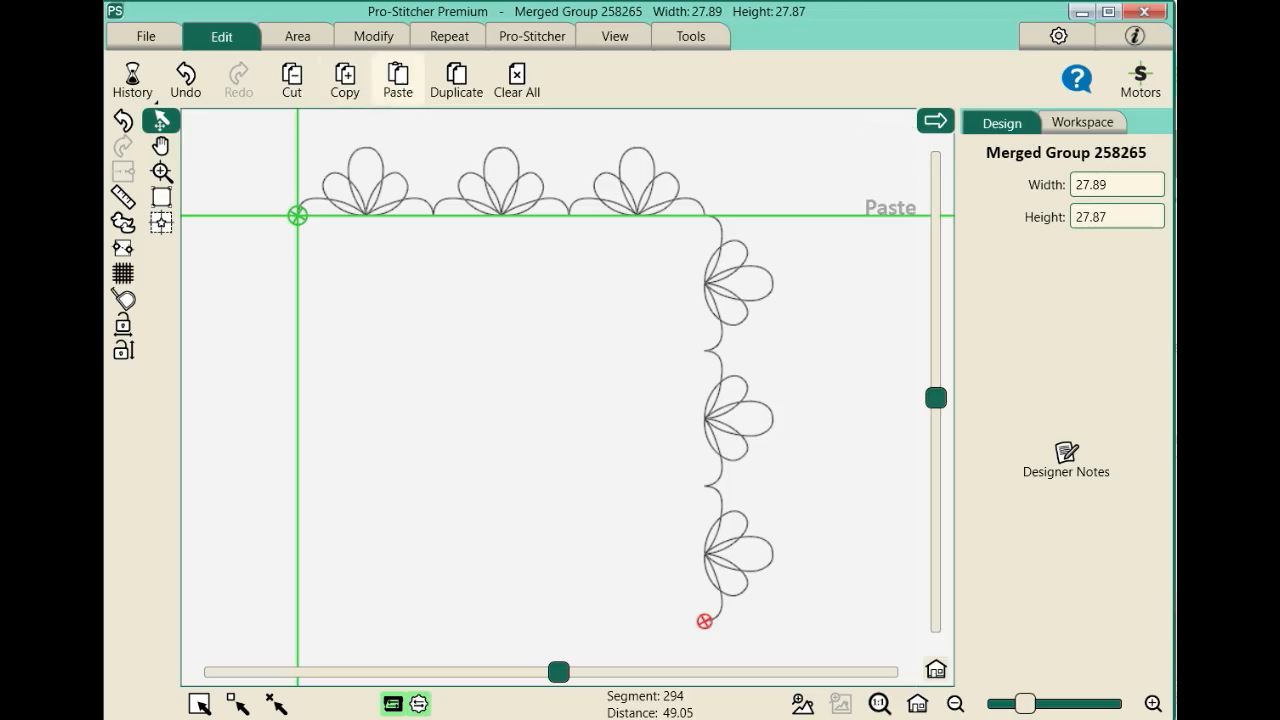
Mirror and flip the pasted corner copy so it forms the opposite two sides of the frame
left_click(373, 36)
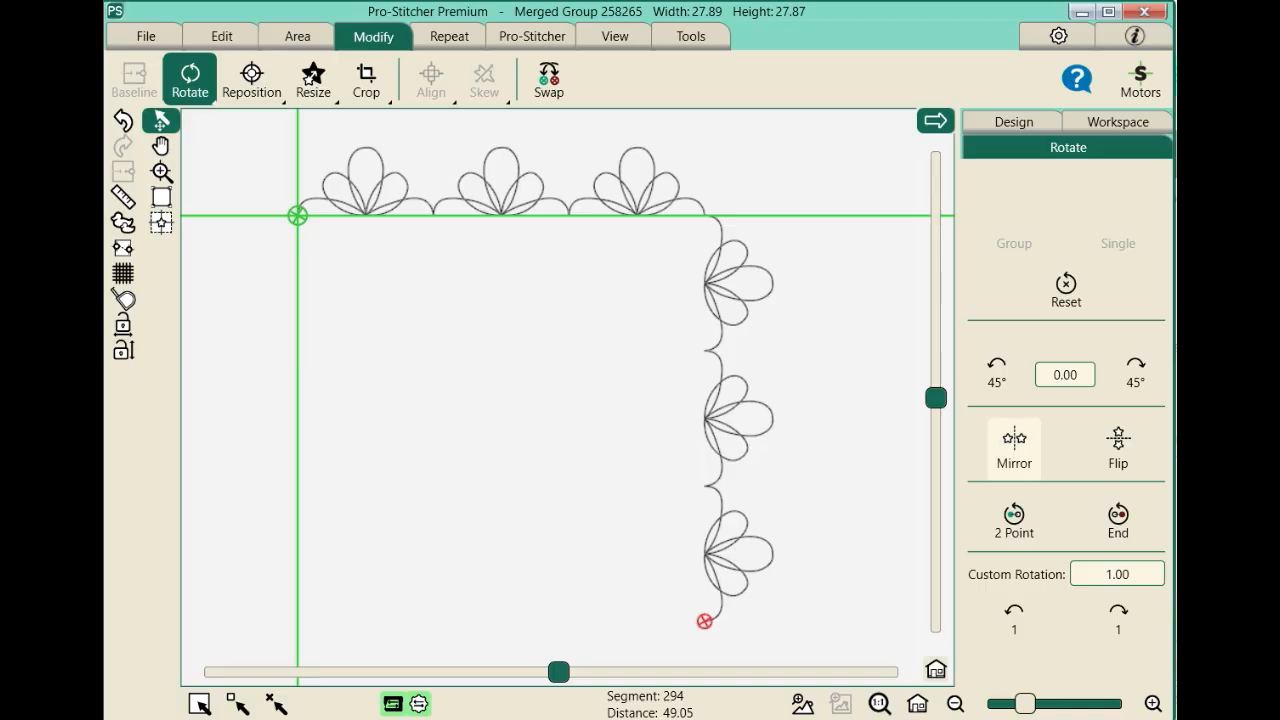
left_click(1014, 448)
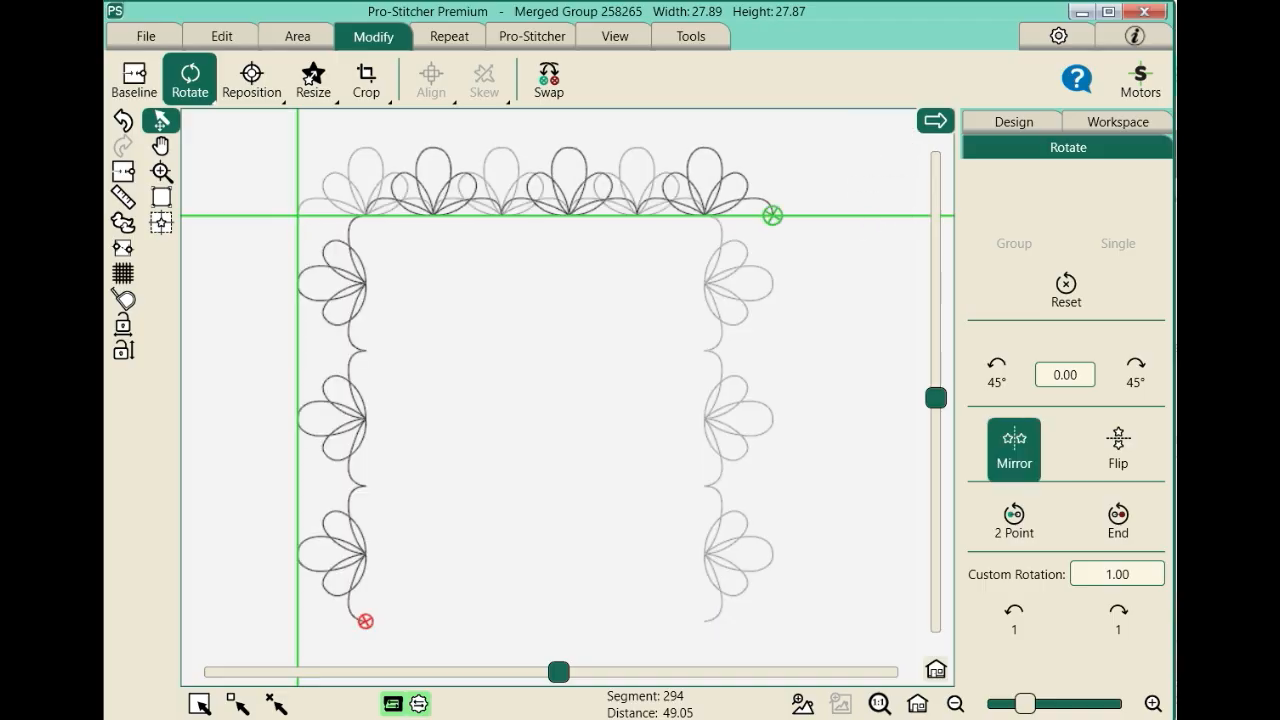
left_click(1118, 448)
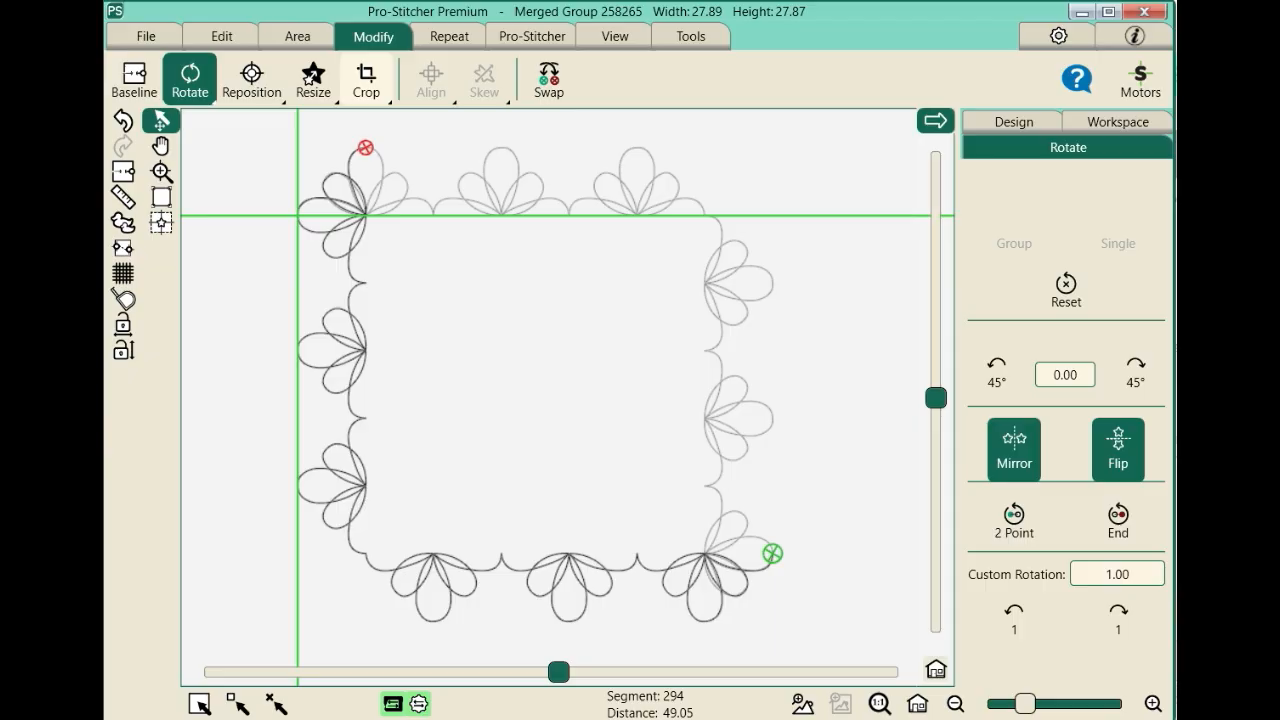
Reposition the mirrored corner by its end point to the frame's starting corner, and select both corner designs as a group
left_click(251, 80)
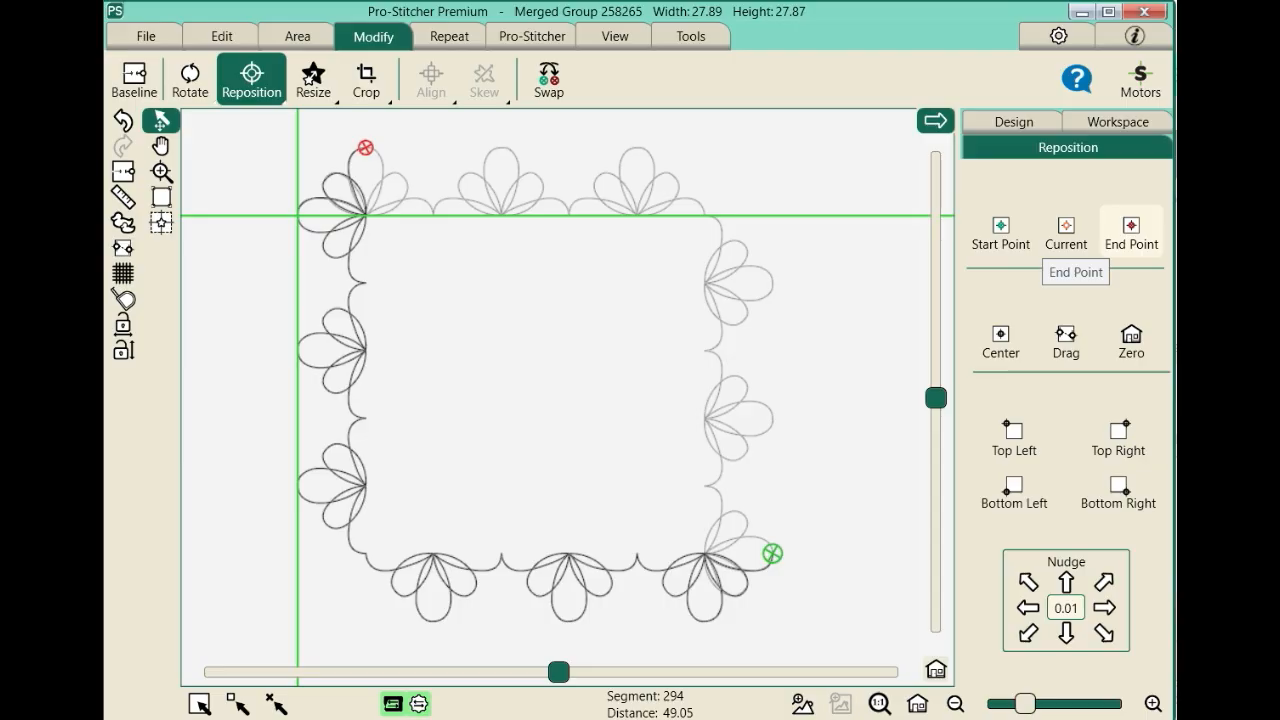
left_click(1131, 232)
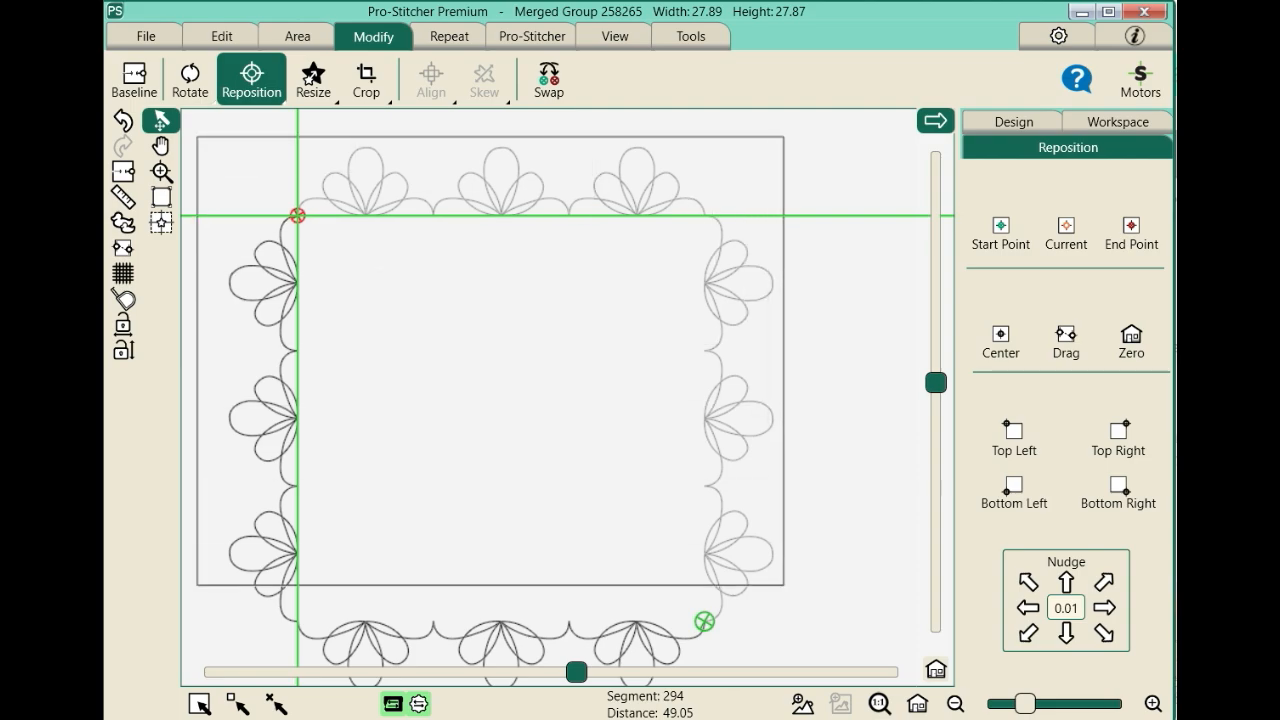
left_click_drag(790, 664, 795, 690)
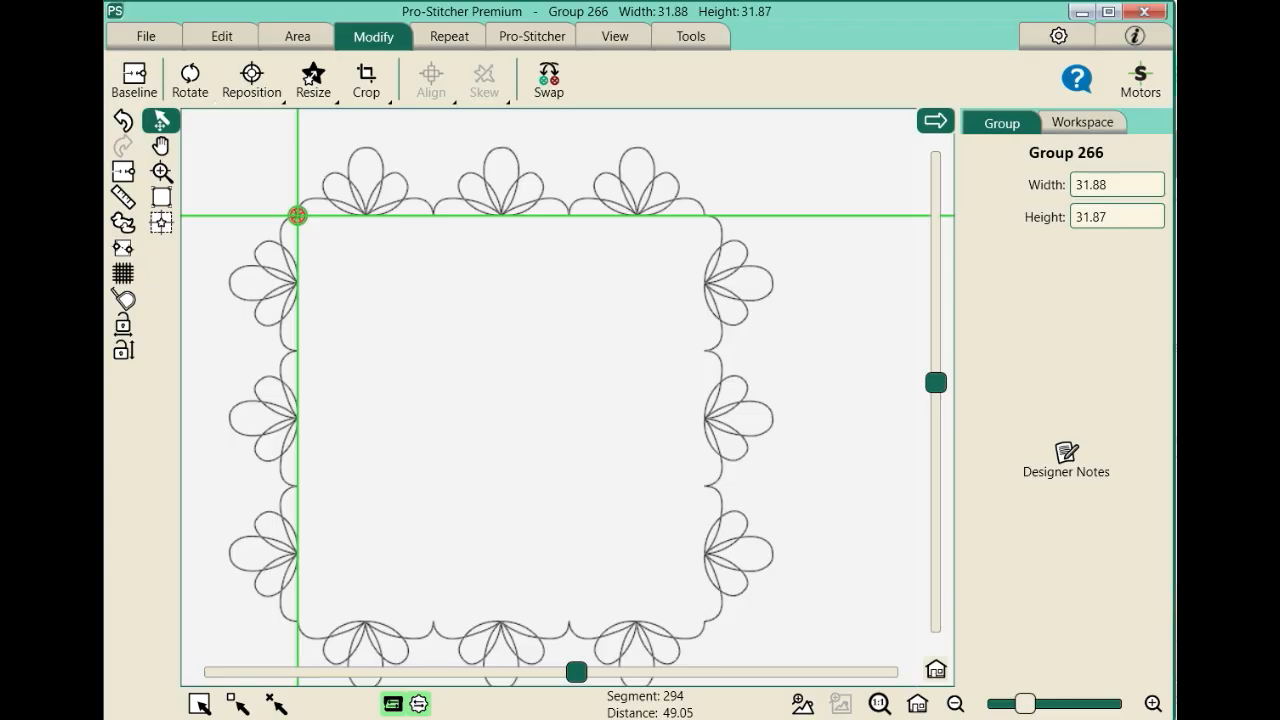
left_click(918, 704)
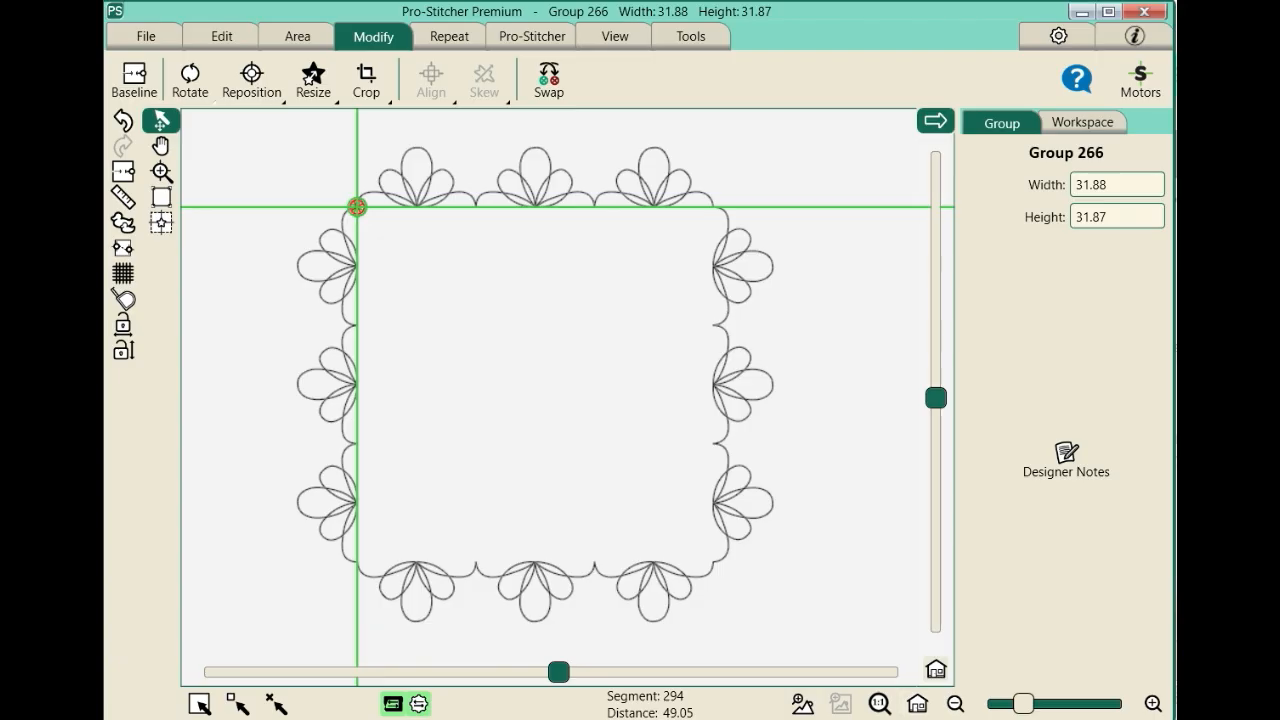
left_click(532, 37)
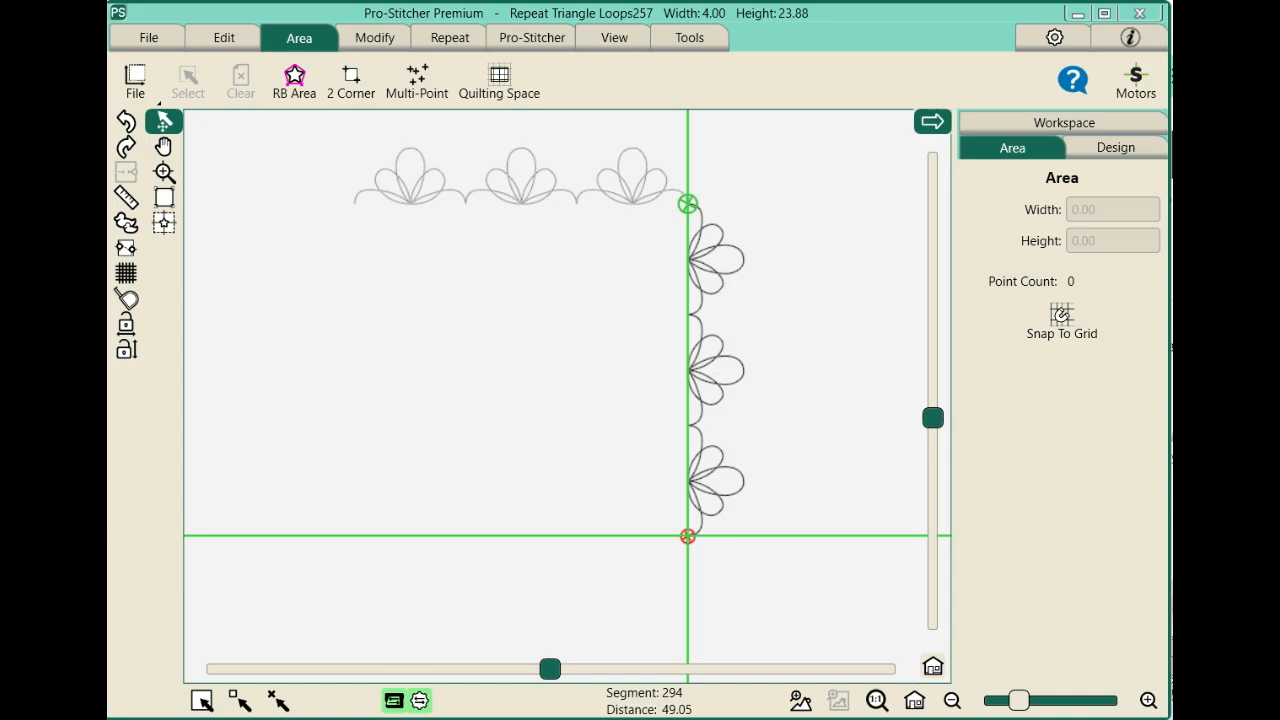
Paste another copy of the three-repeat Triangle Loops row and rotate it 180° counter-clockwise for the frame's bottom side
left_click(224, 37)
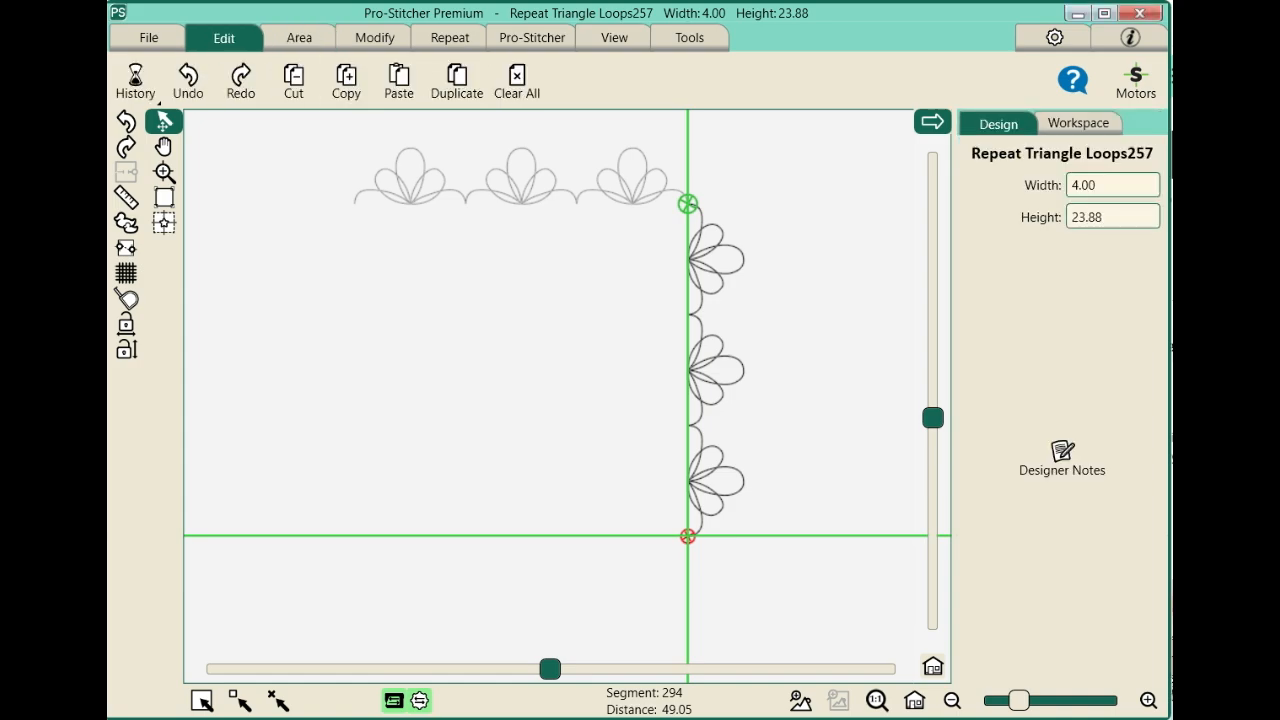
left_click(398, 80)
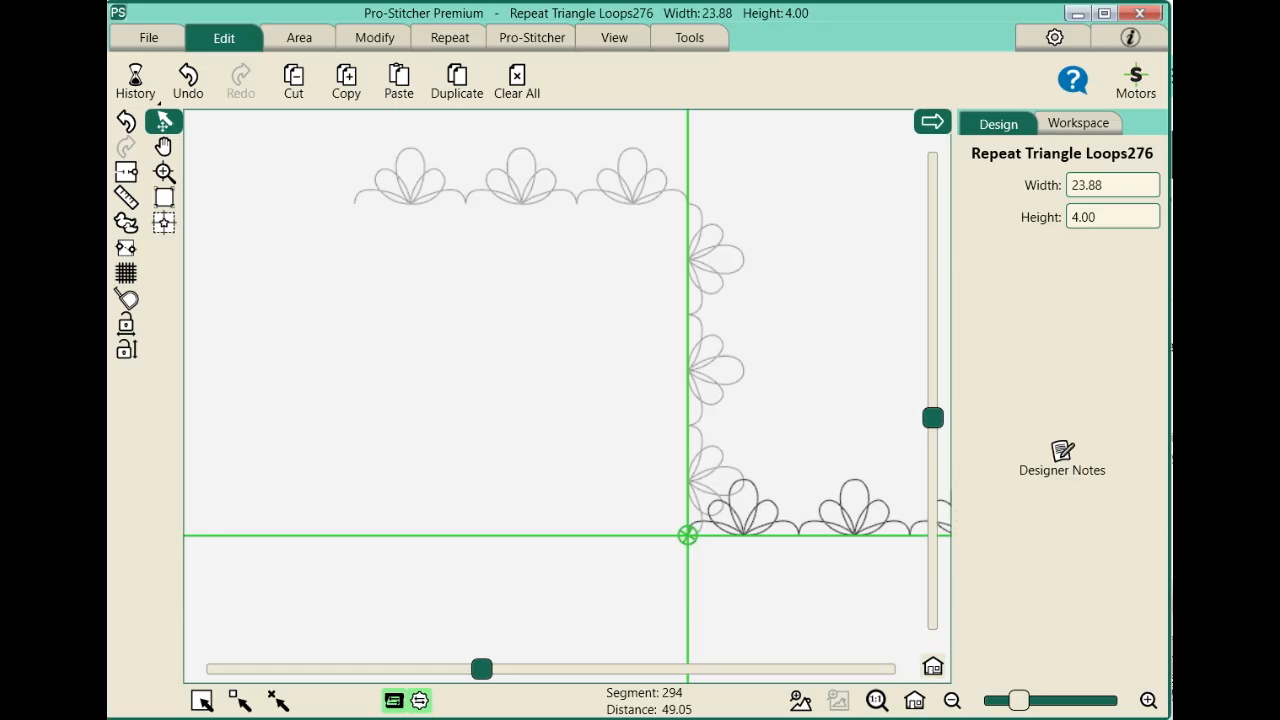
left_click(375, 38)
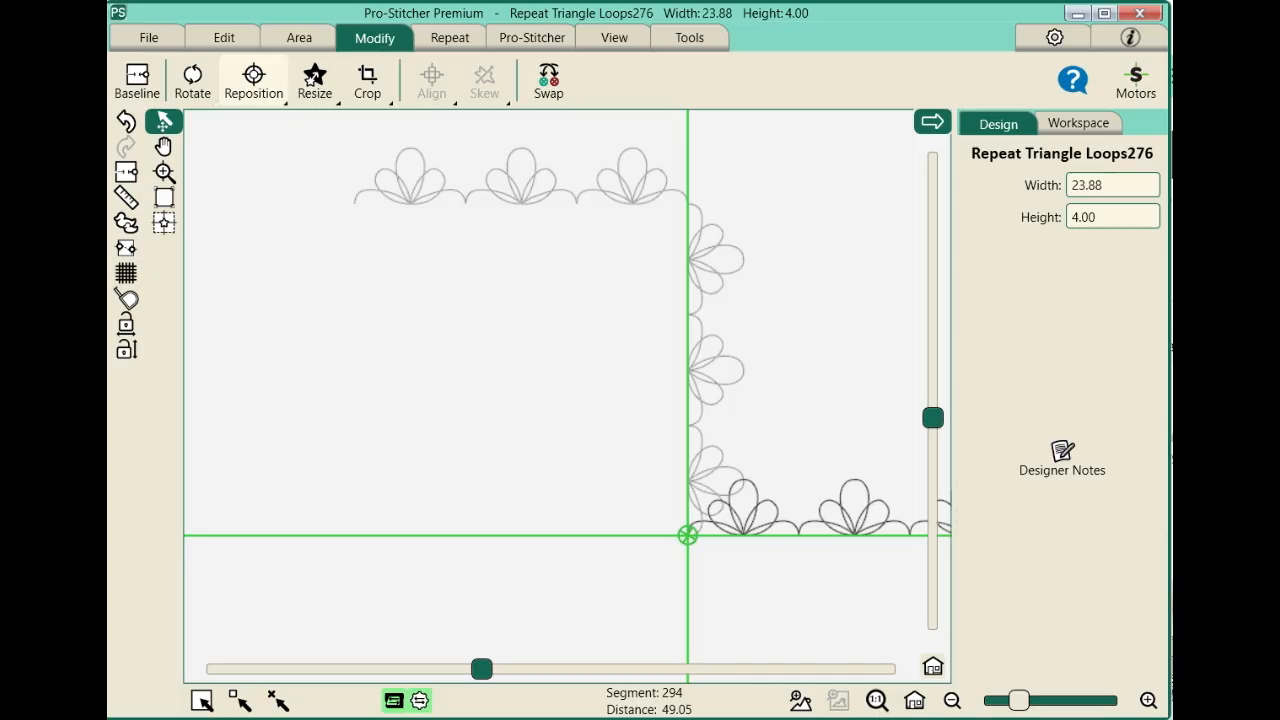
left_click(192, 80)
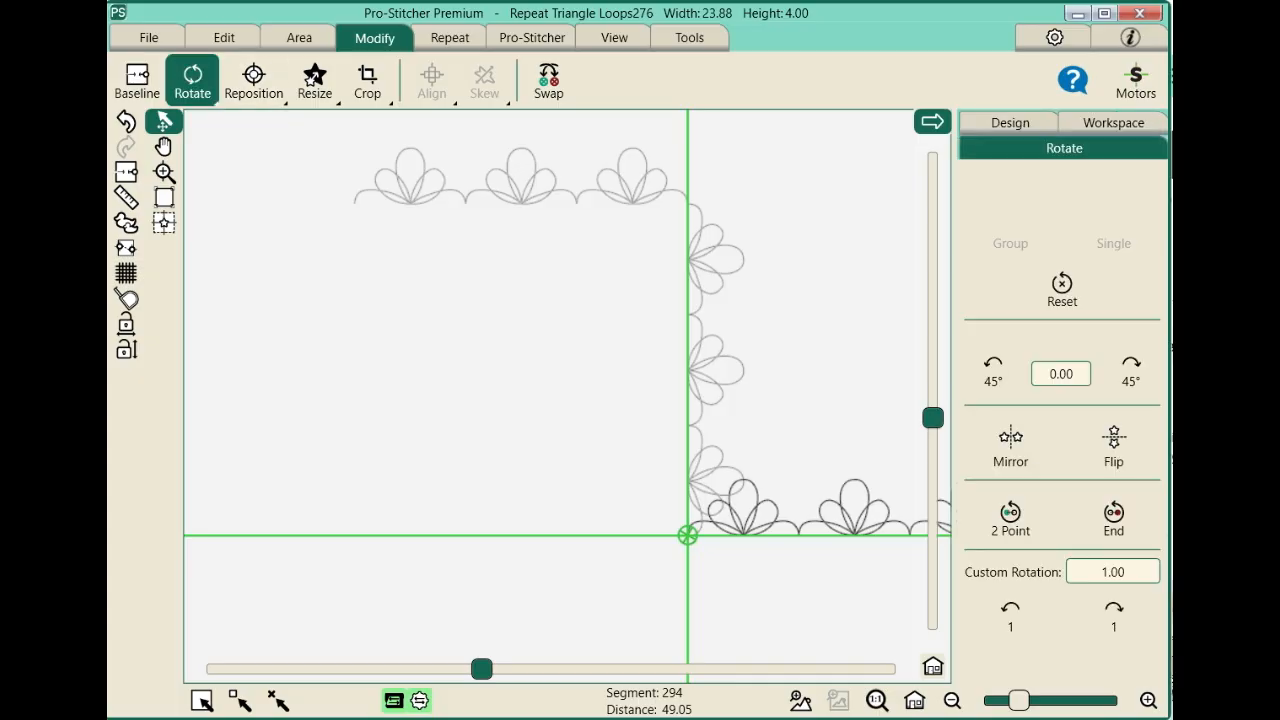
left_click(993, 370)
left_click(993, 370)
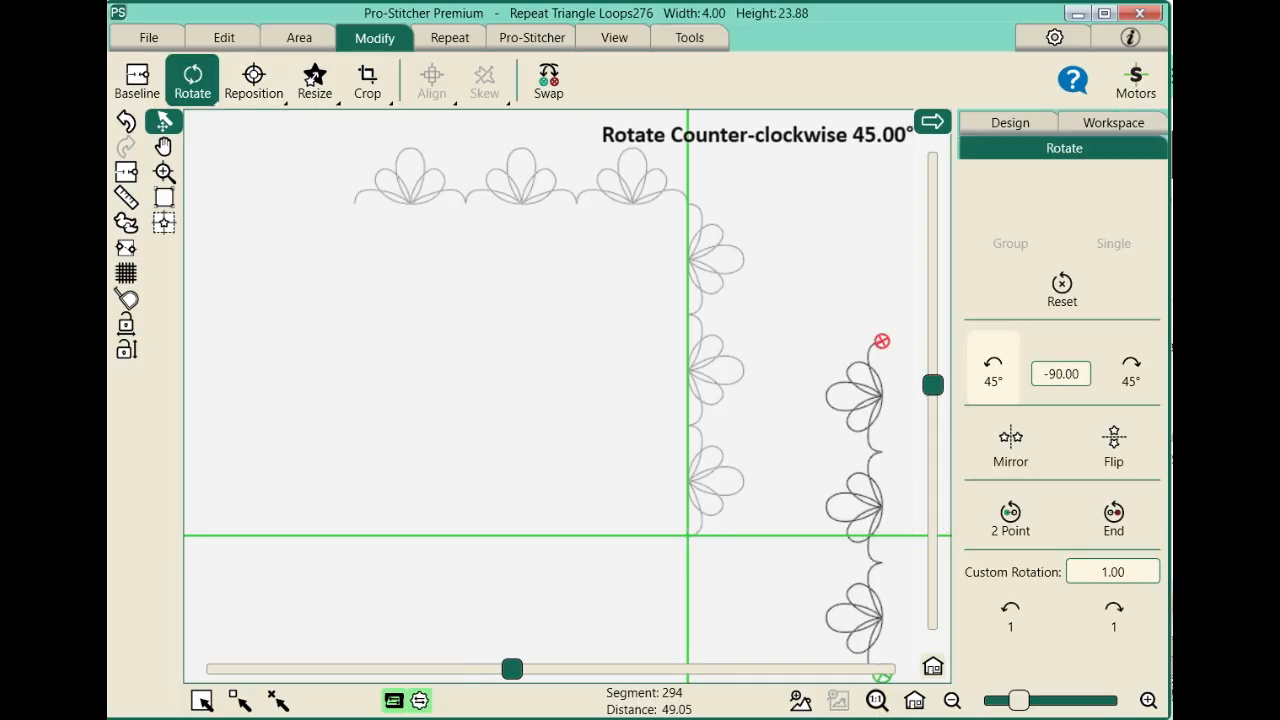
left_click(993, 370)
left_click(993, 370)
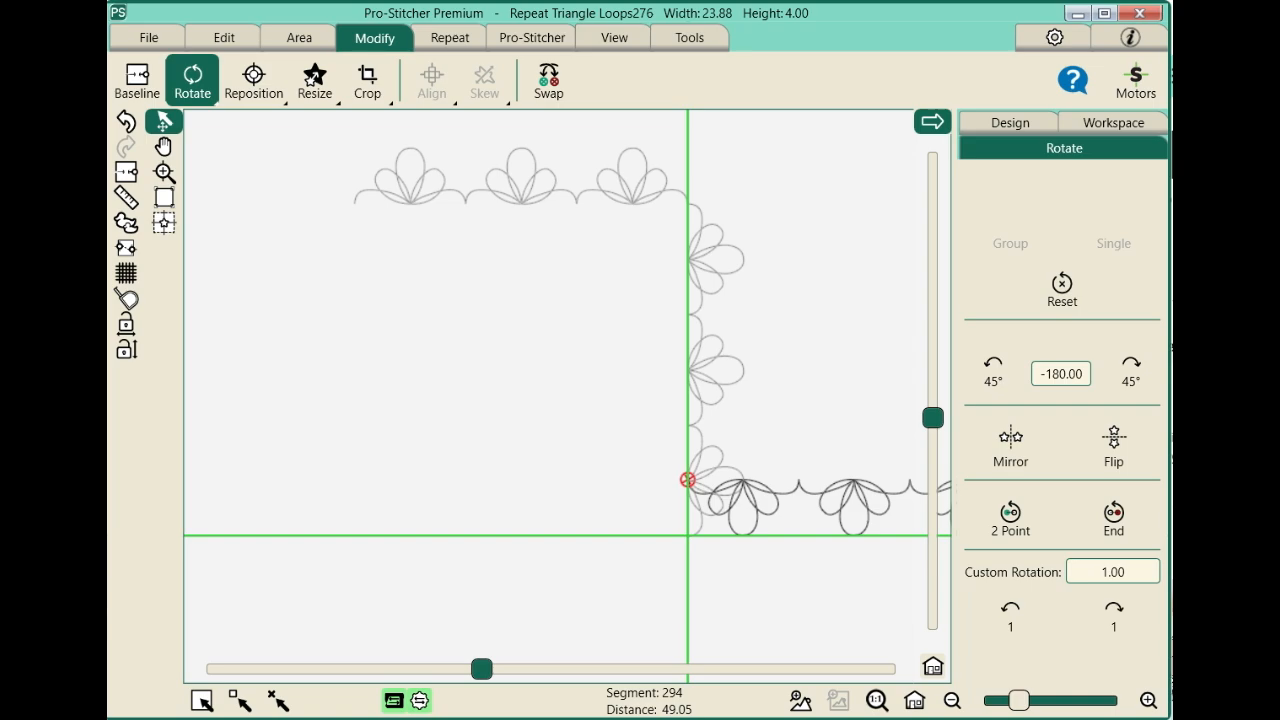
Move the rotated row below the frame and reposition it by its start point to the vertical row's lower end
mouse_move(854, 505)
left_mouse_down()
mouse_move(735, 542)
mouse_move(511, 562)
mouse_move(511, 582)
mouse_move(521, 560)
mouse_move(510, 568)
left_mouse_up()
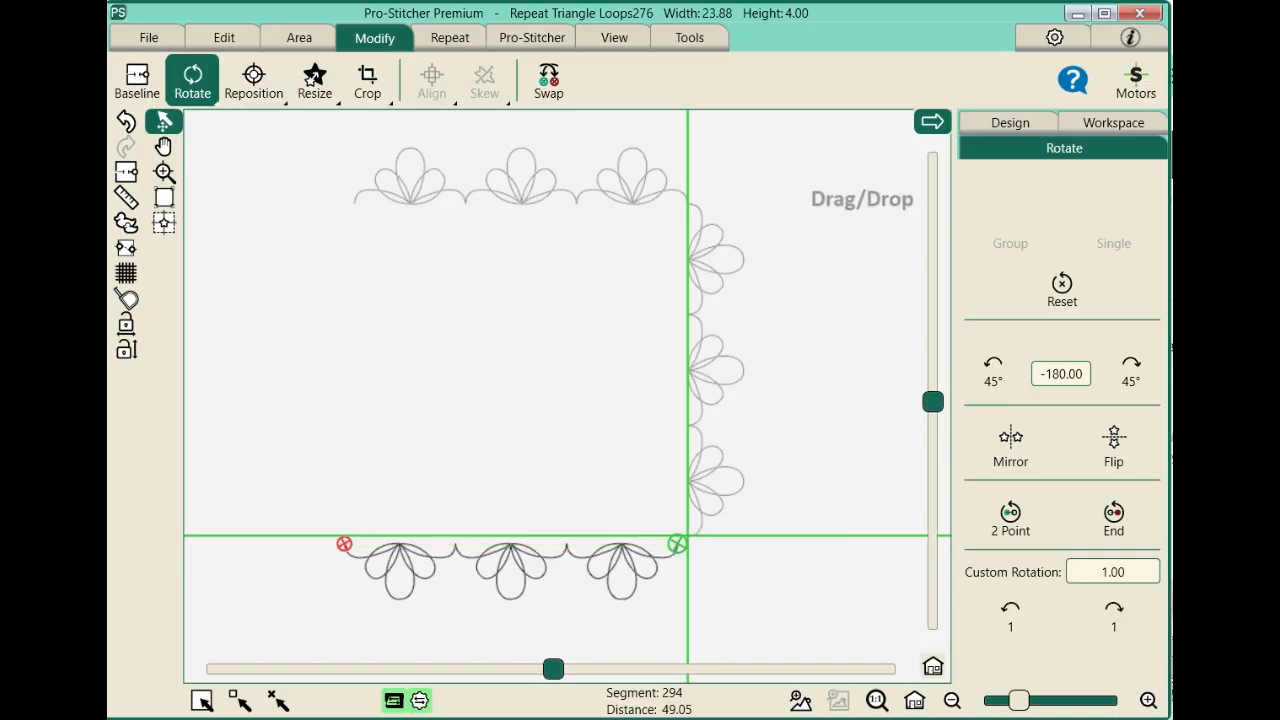
left_click(253, 80)
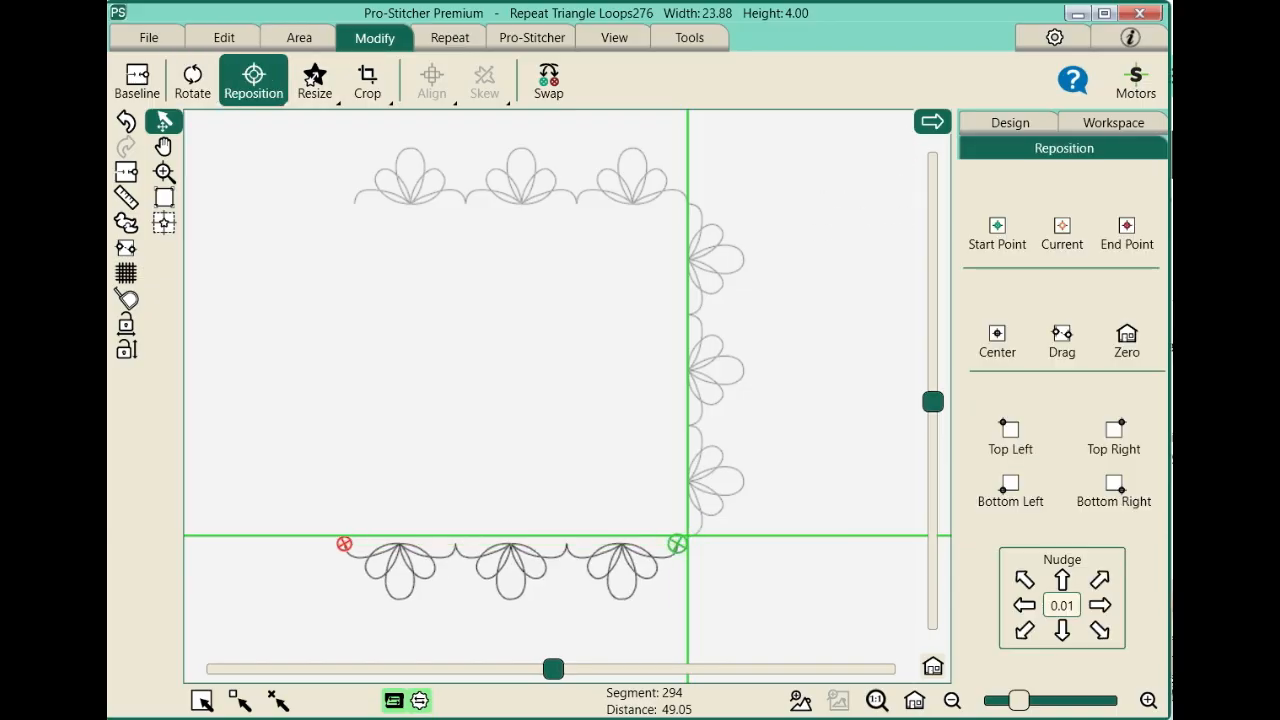
left_click(997, 230)
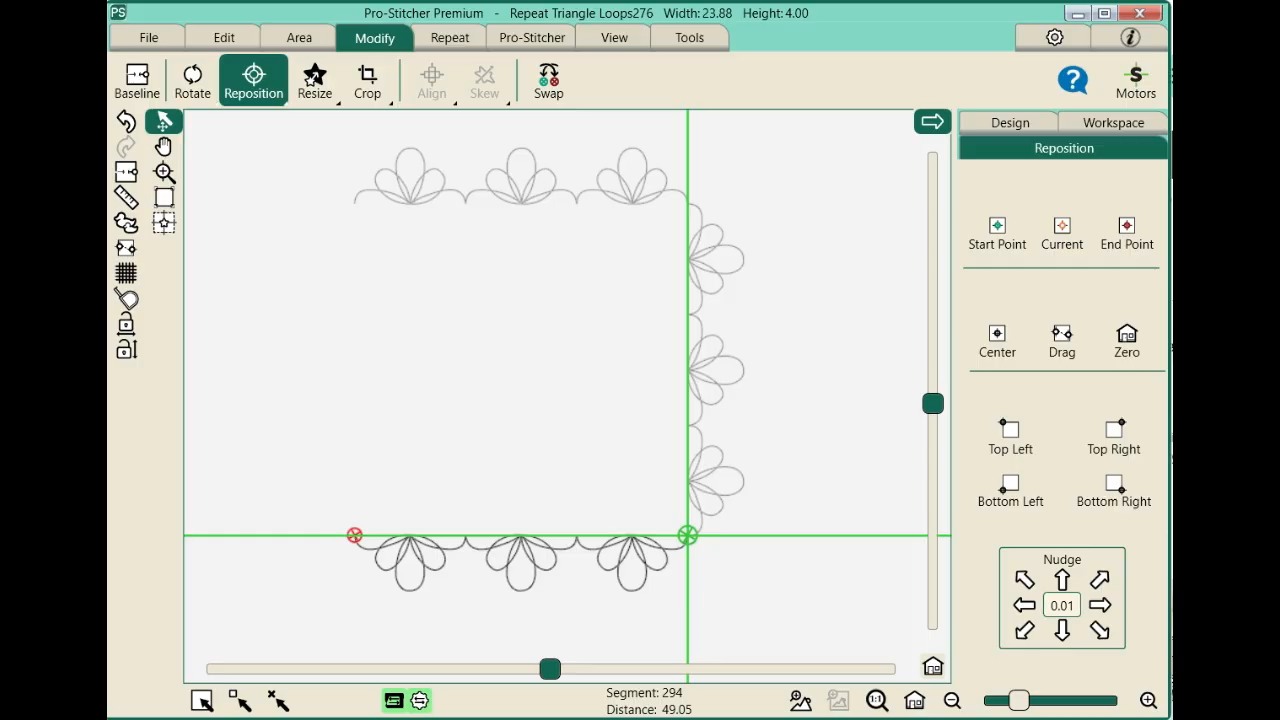
Paste one more copy of the Triangle Loops row and rotate it 90° counter-clockwise for the frame's left side
left_click(224, 38)
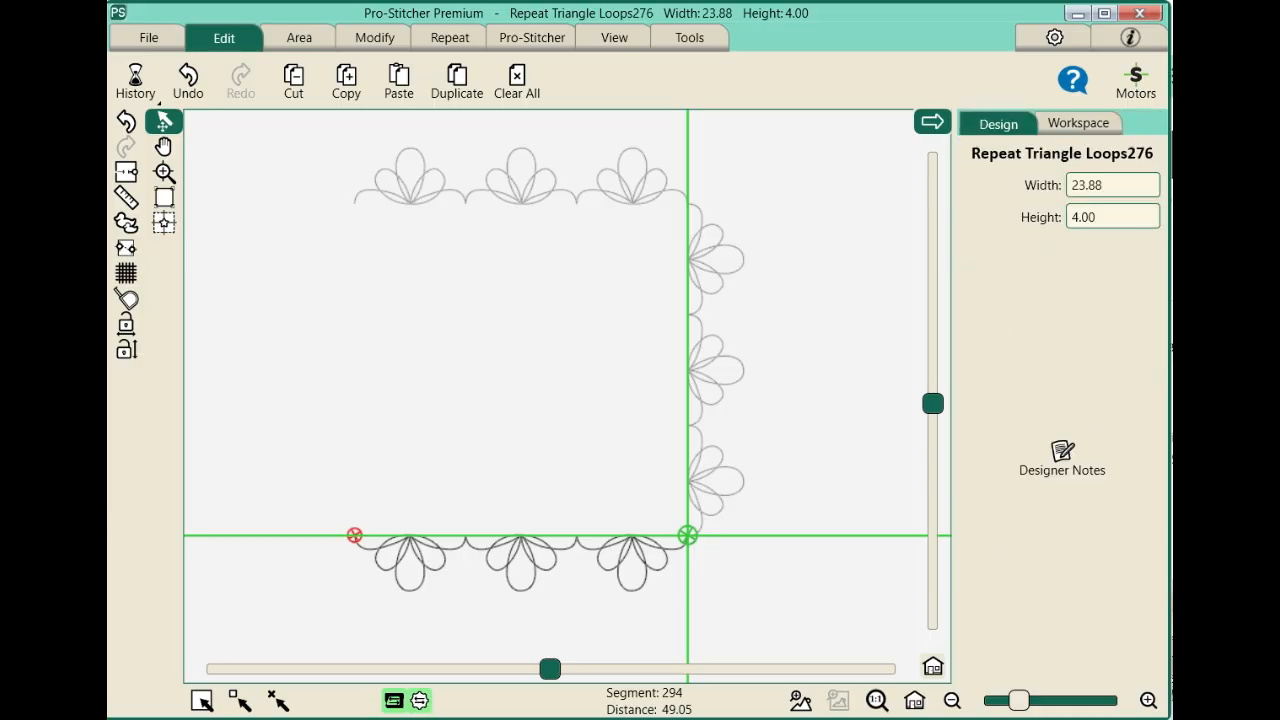
left_click(398, 80)
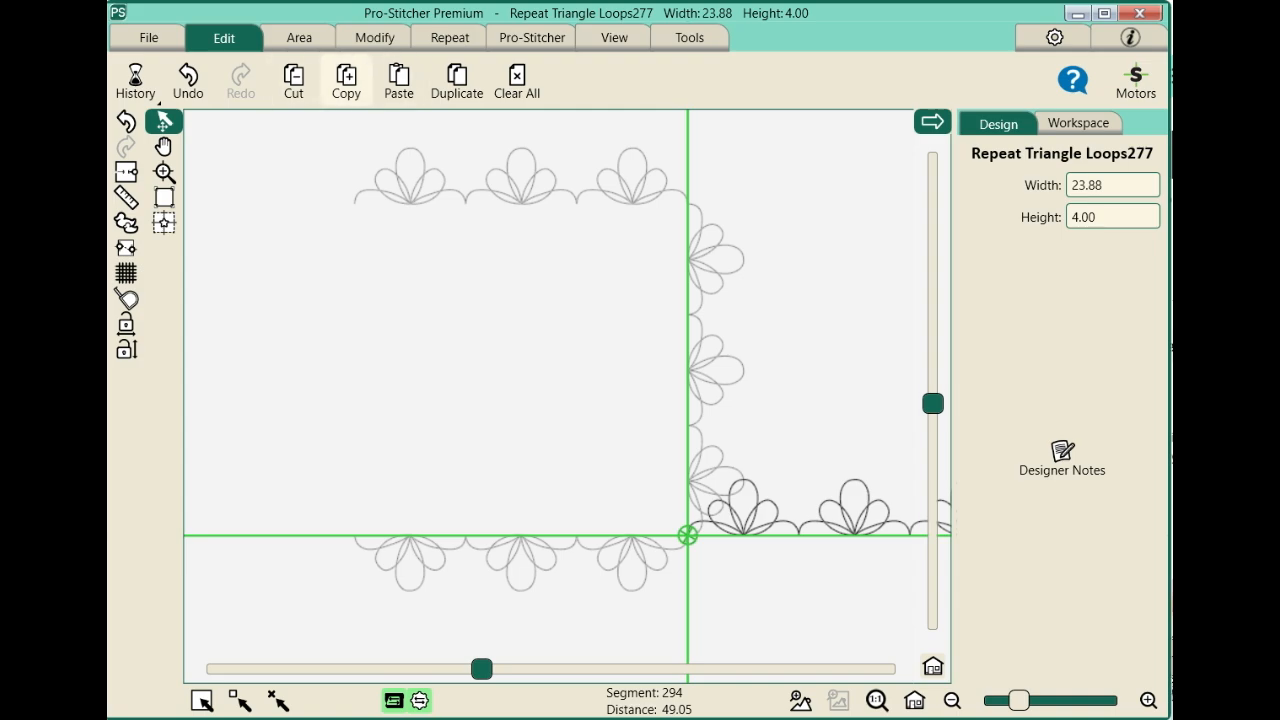
left_click(375, 37)
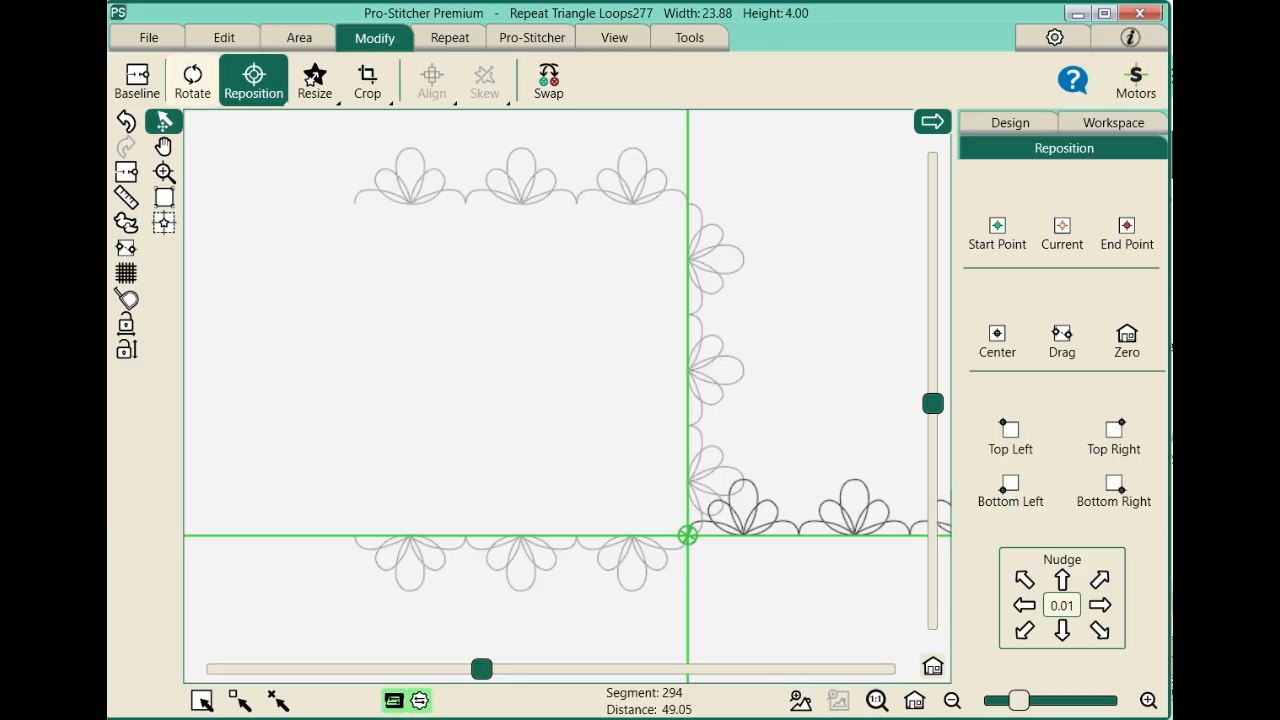
left_click(192, 80)
left_click(993, 370)
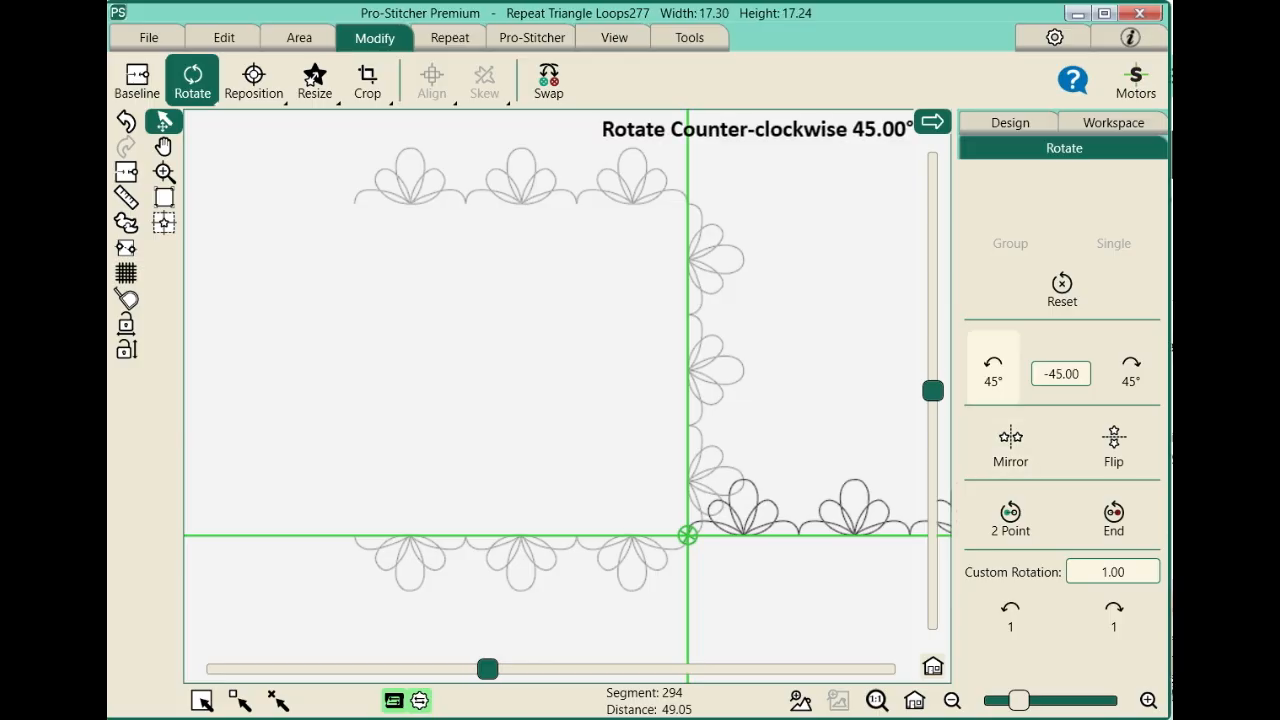
left_click(993, 370)
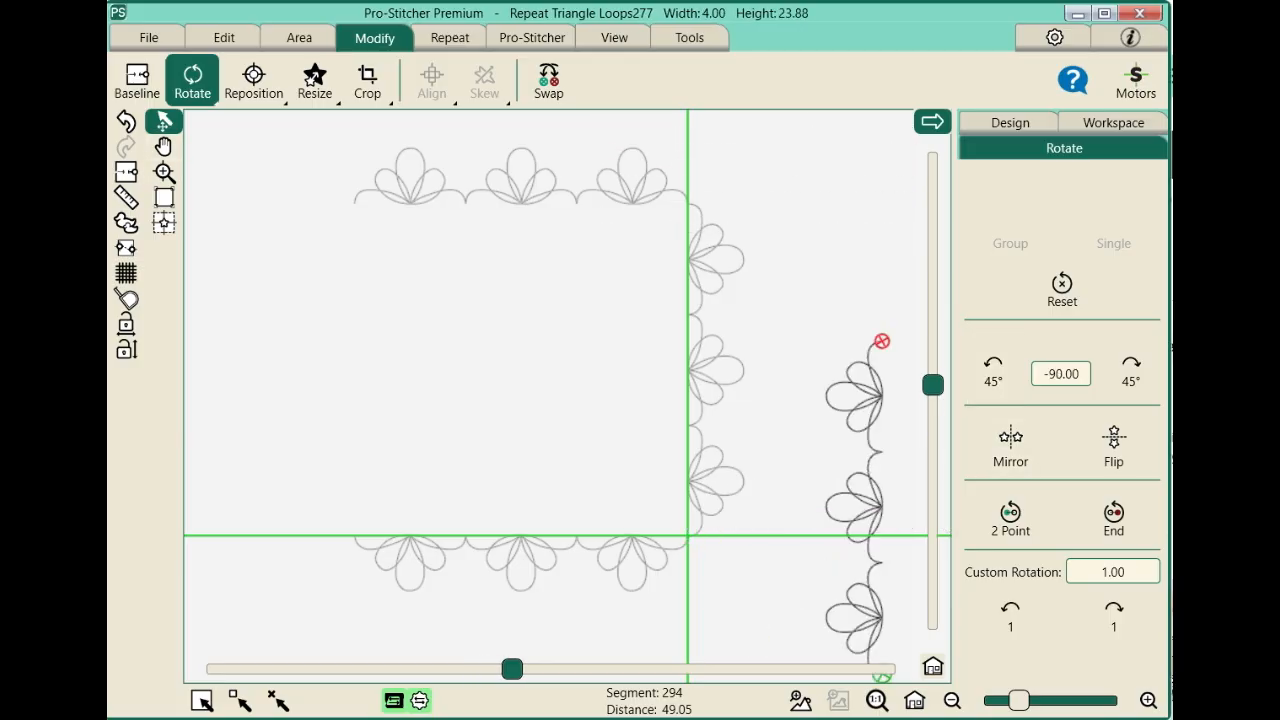
Move the rotated row to the frame's left side and place its start point on the bottom row's left end
left_click_drag(855, 500, 333, 342)
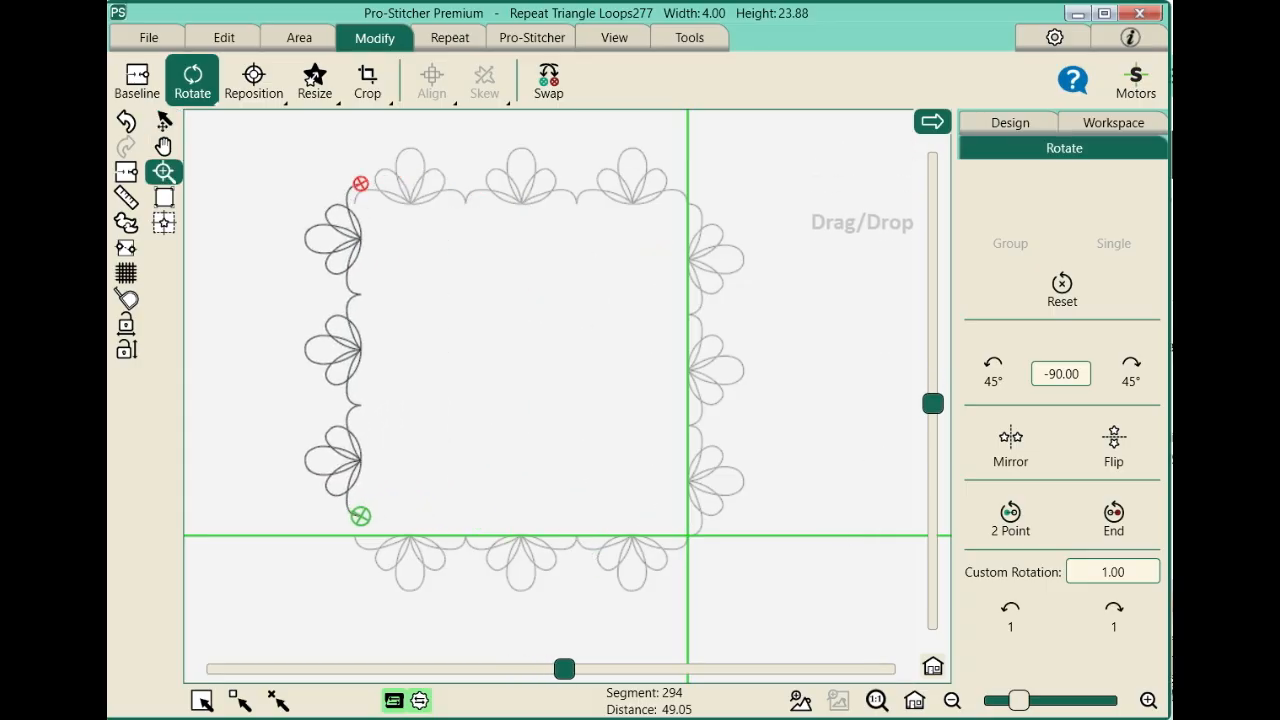
left_click_drag(314, 504, 388, 556)
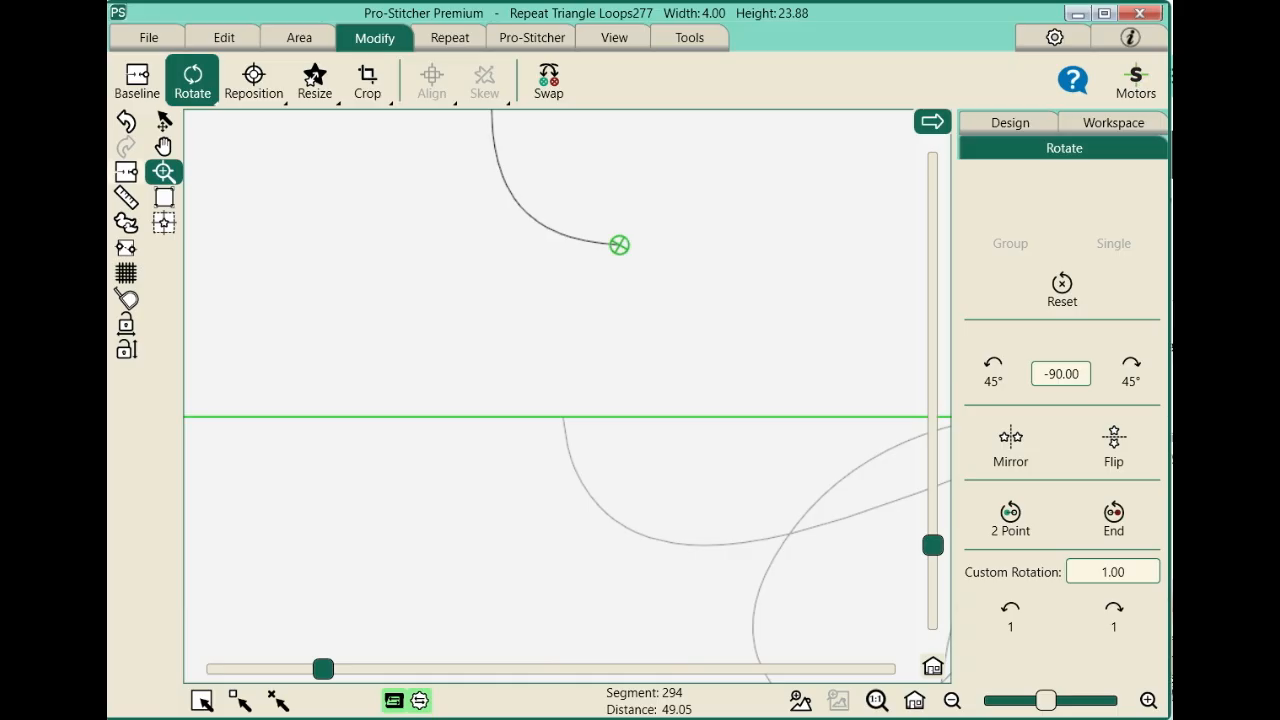
left_click(164, 121)
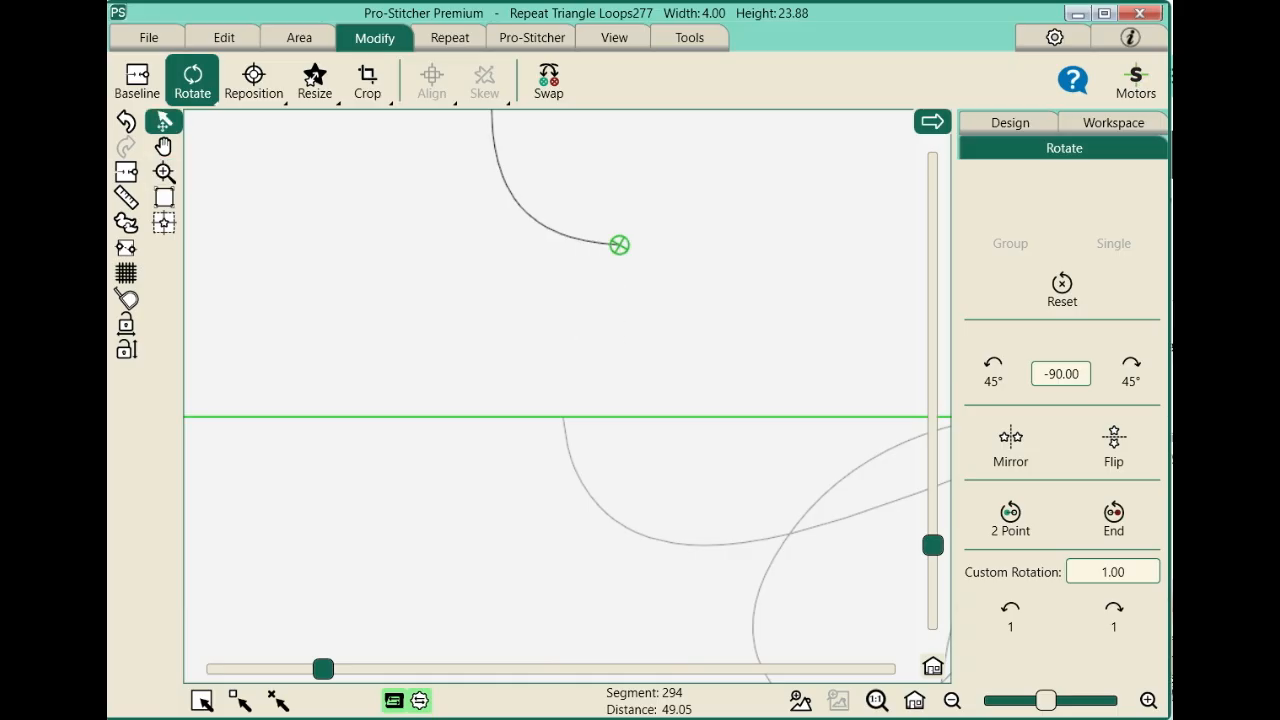
left_click_drag(619, 245, 564, 416)
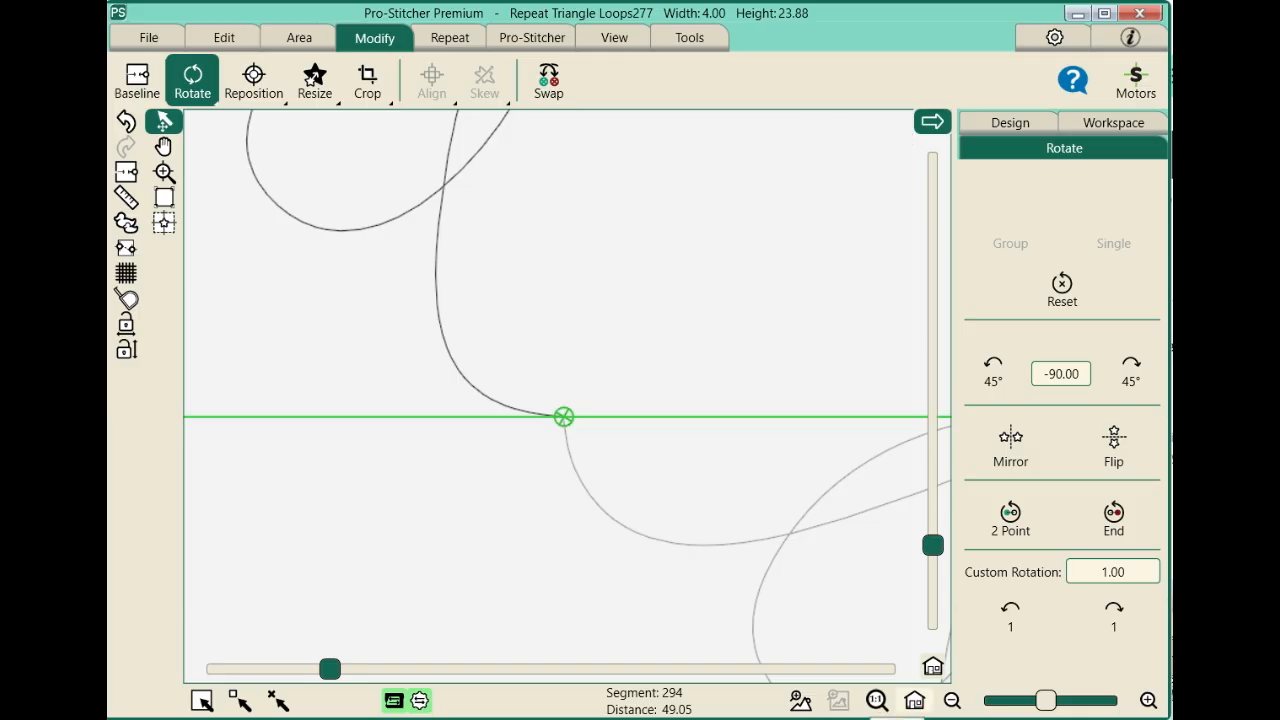
left_click(914, 700)
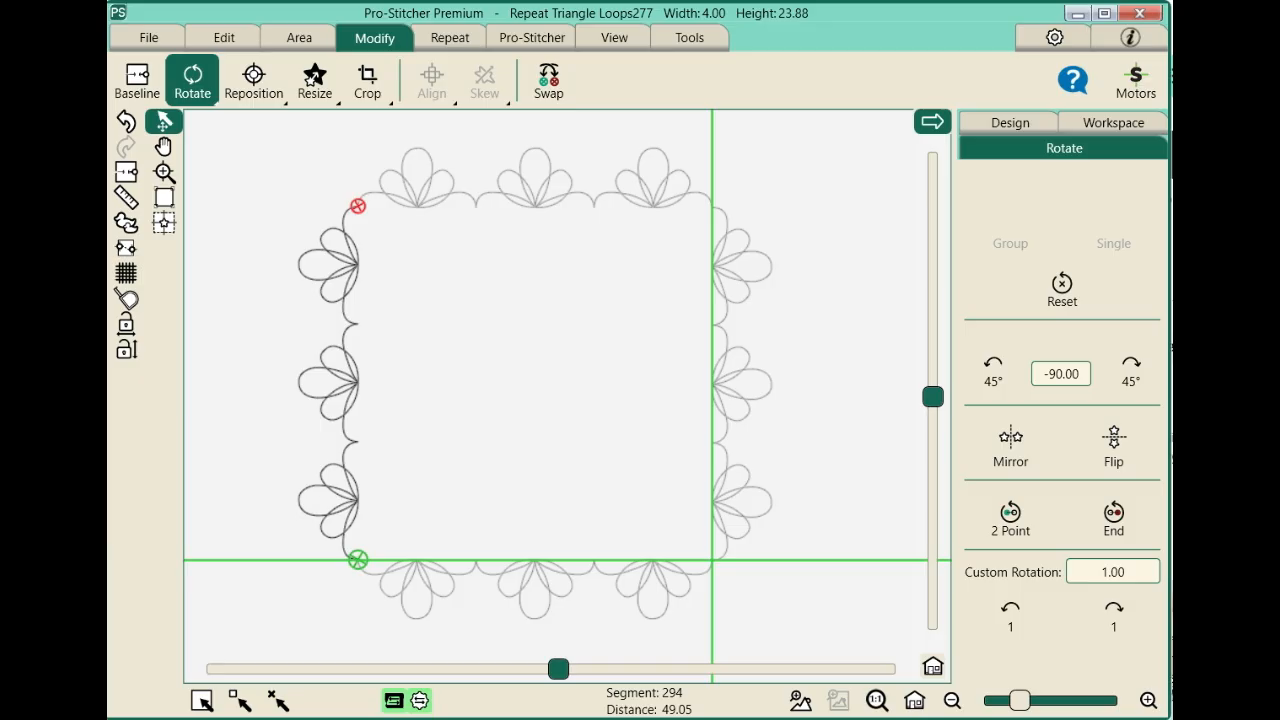
Check the frame against the grid, hide the grid again, and select all four border rows as a group
left_click(126, 273)
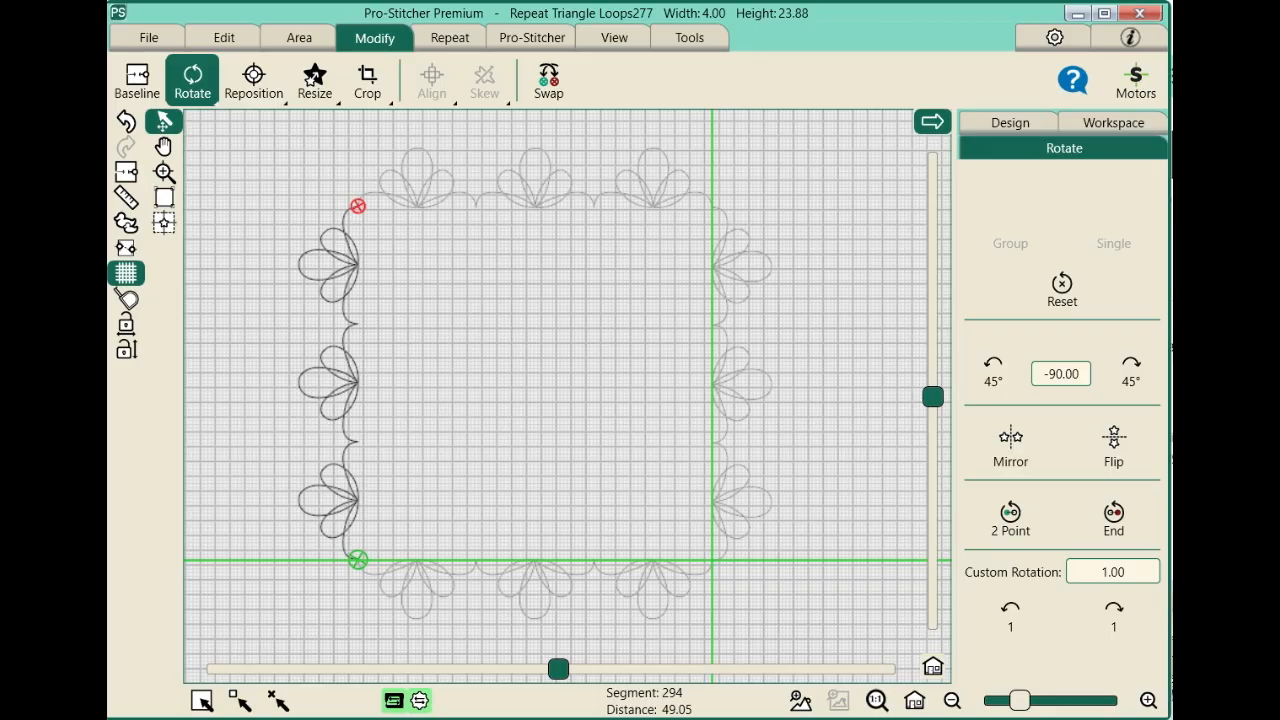
left_click(126, 273)
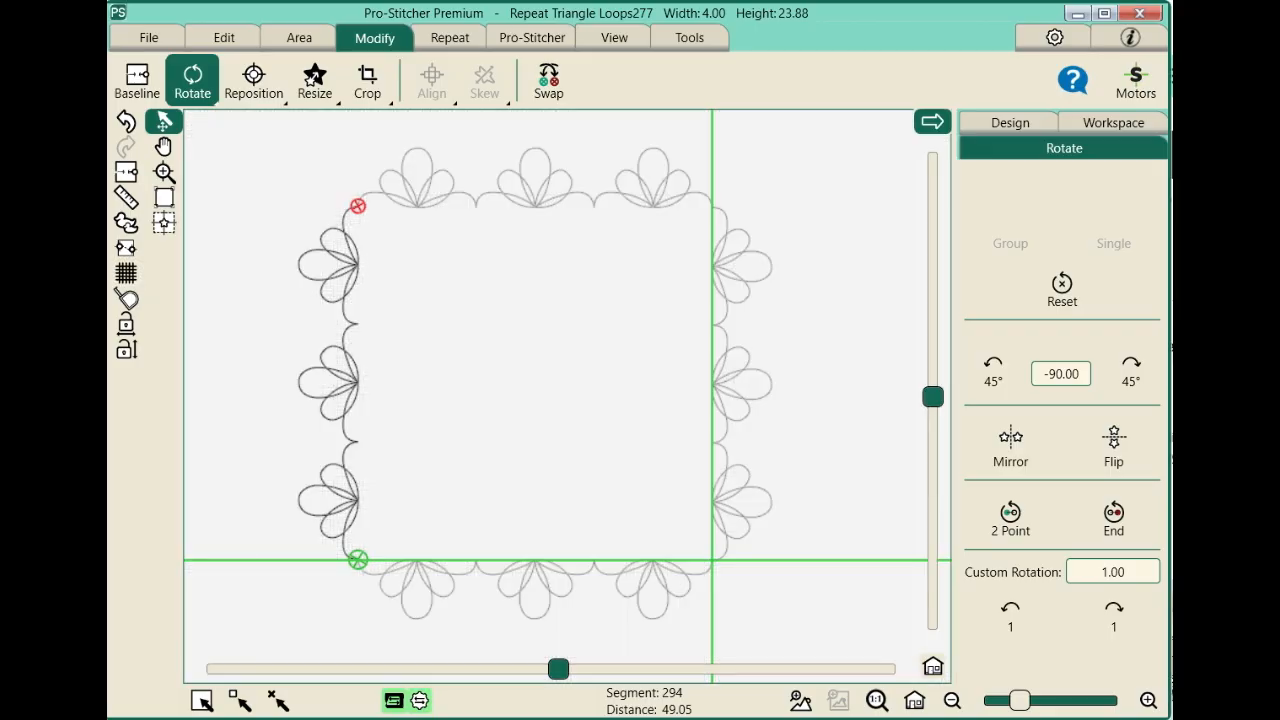
left_click_drag(241, 125, 825, 631)
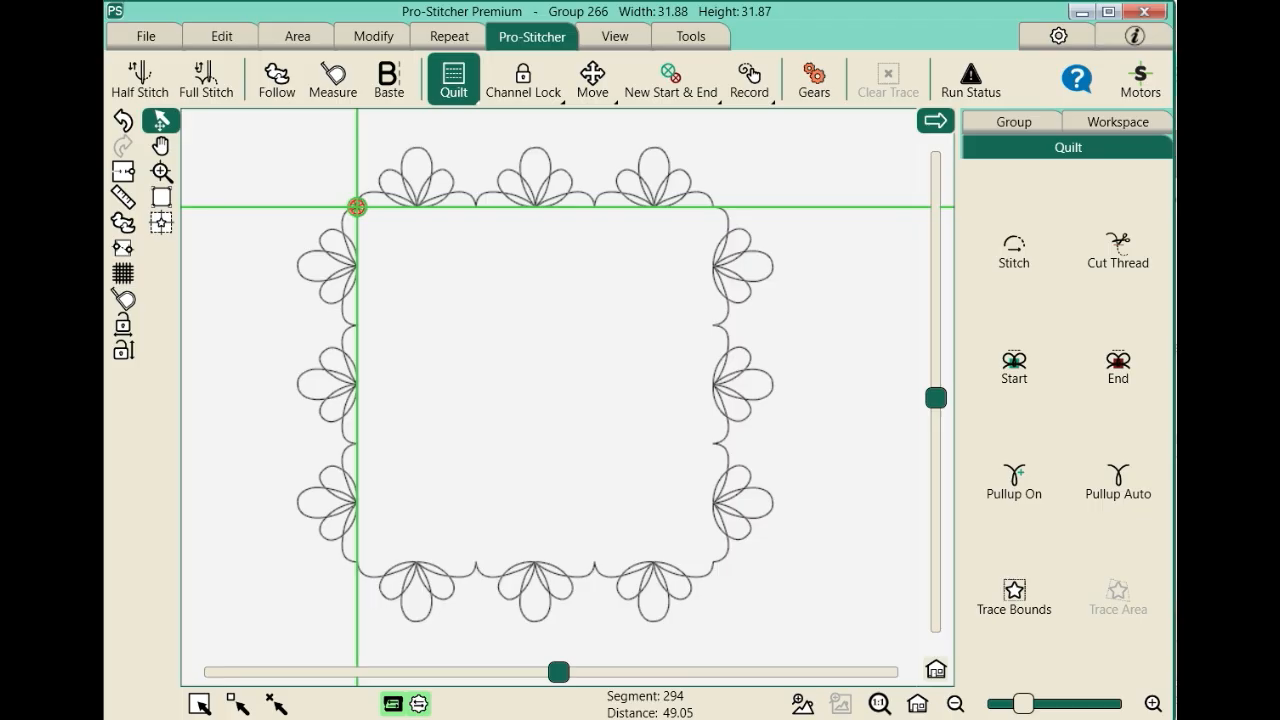
Define a 2 Corner area about 23.9 wide and 23.8 high between the frame's upper-left and lower-right inner corners
left_click(297, 37)
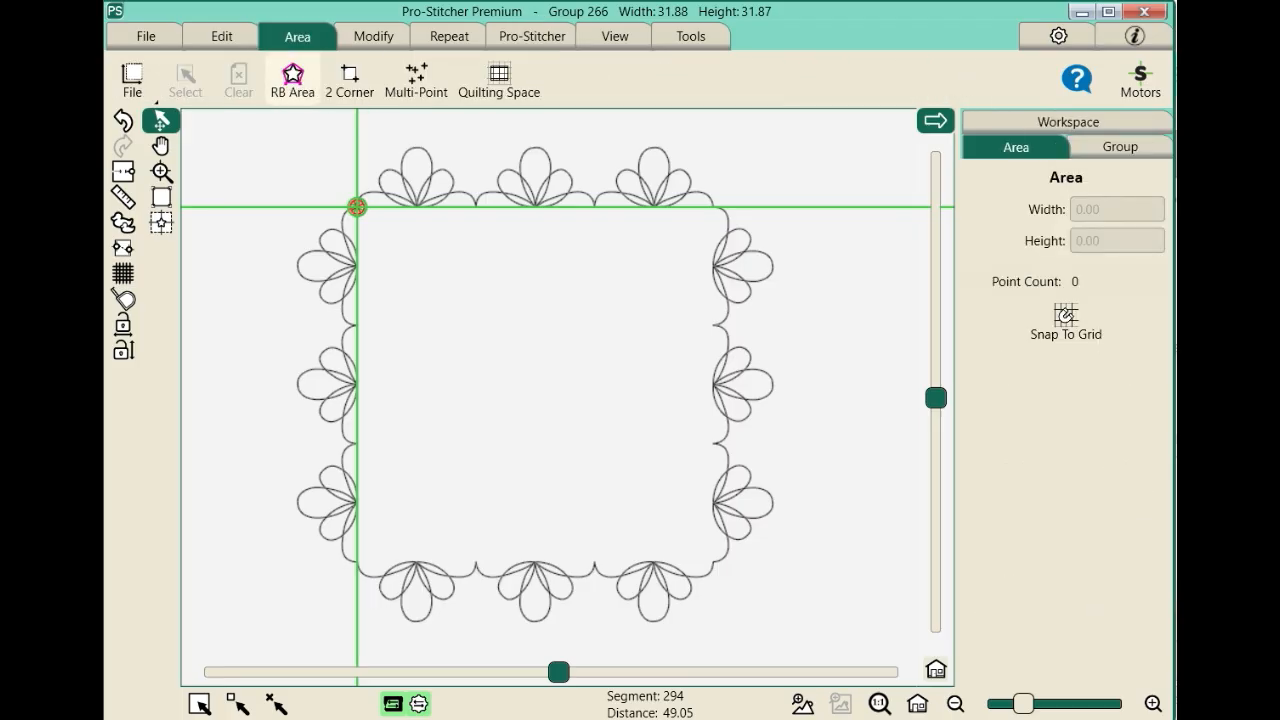
left_click(349, 78)
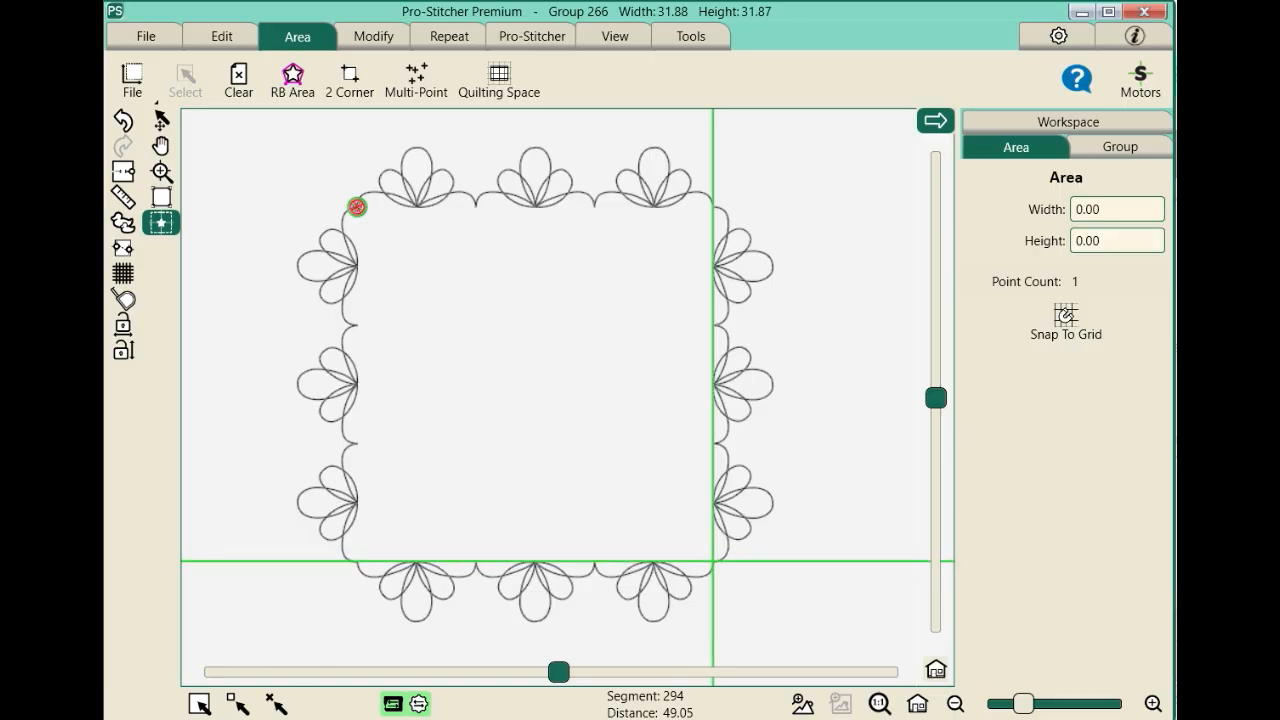
left_click(349, 80)
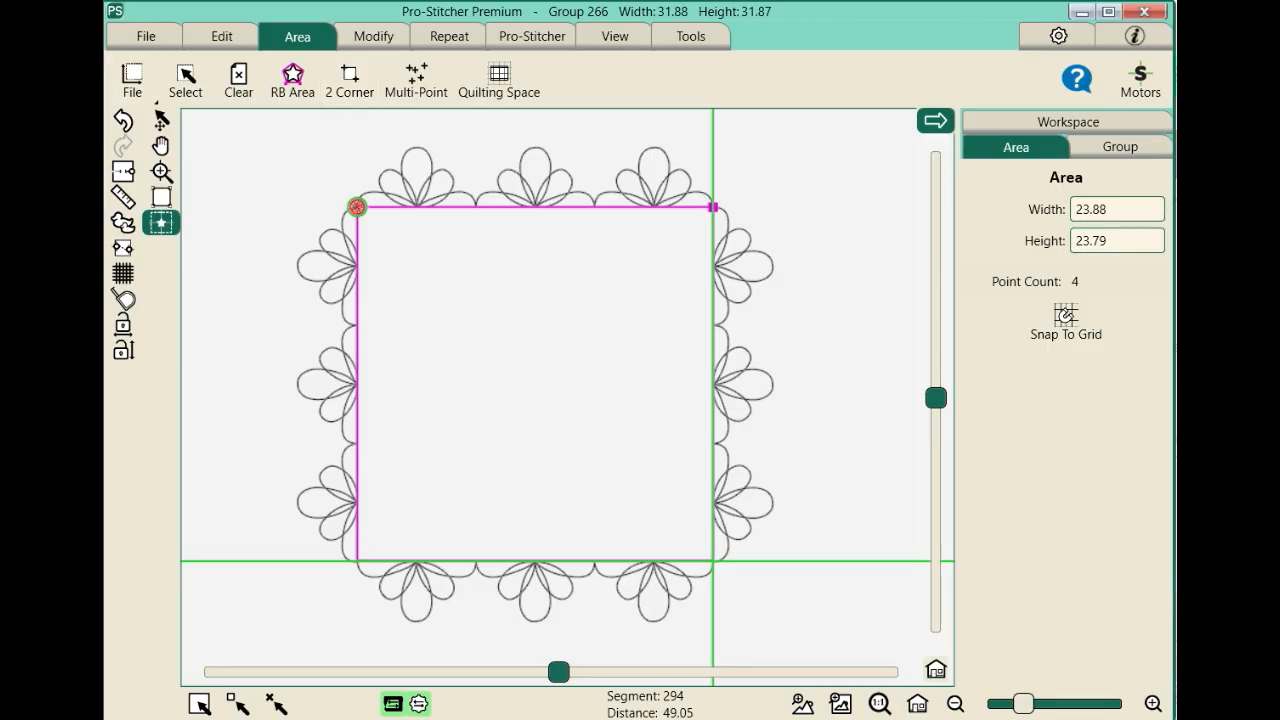
Open the Windmill Block by 4 design from the PS Designs Blocks folder and move it inside the border frame
left_click(146, 37)
left_click(132, 80)
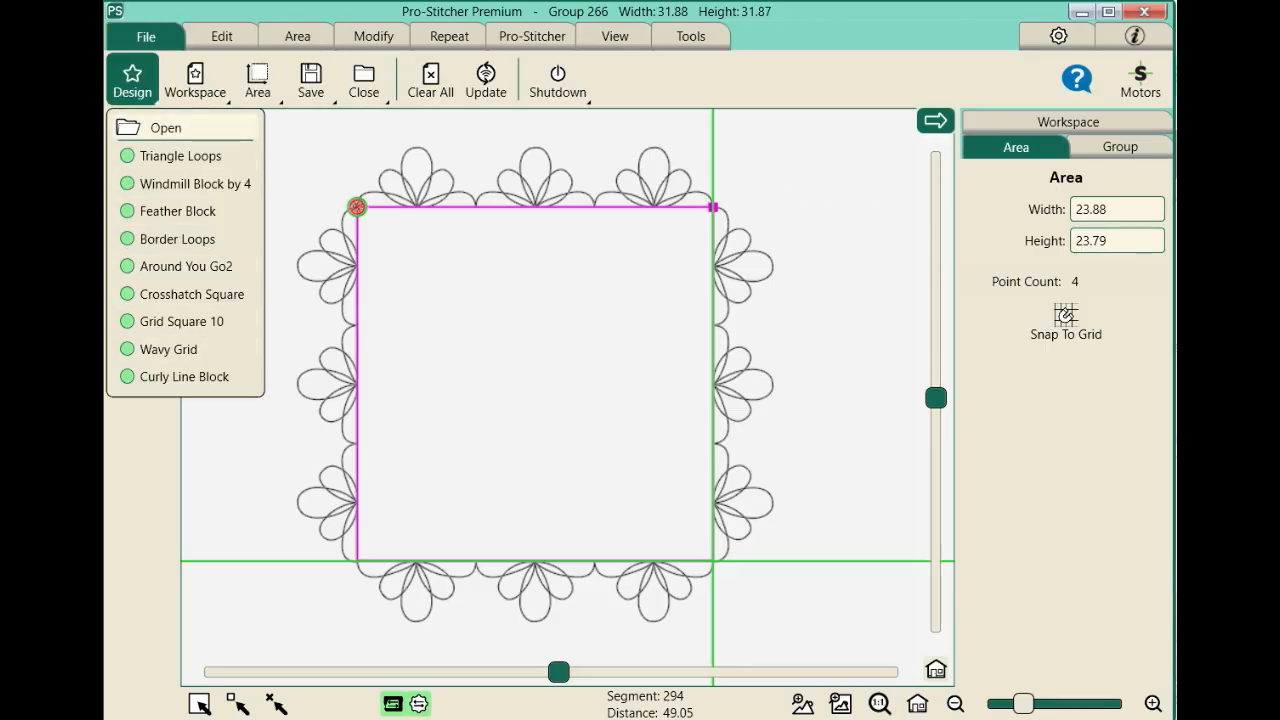
left_click(185, 128)
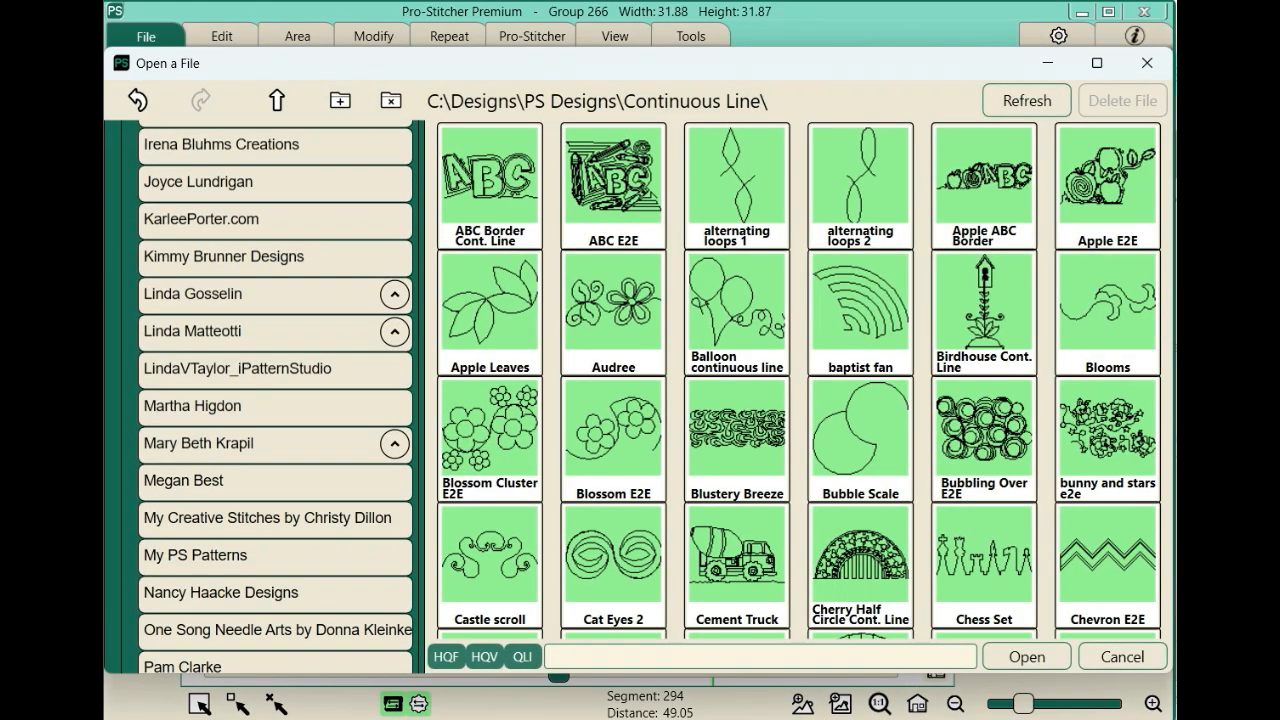
scroll(271, 397, "up", 3)
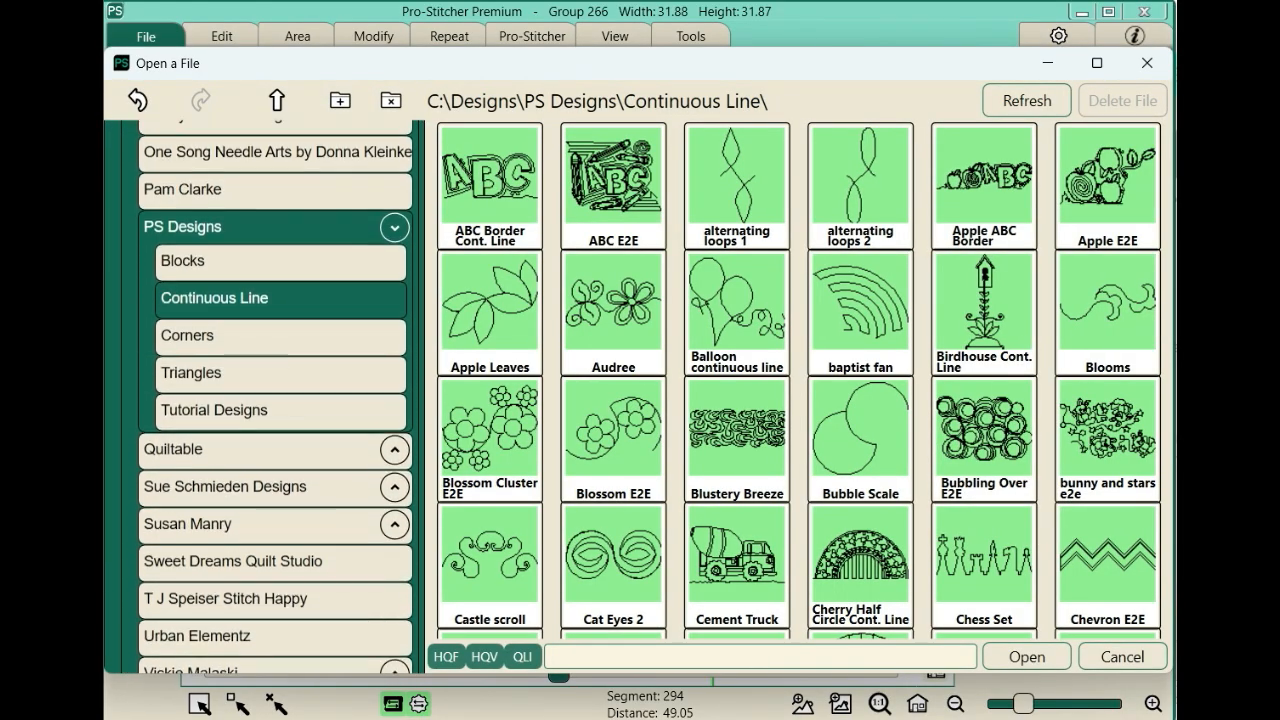
left_click(280, 262)
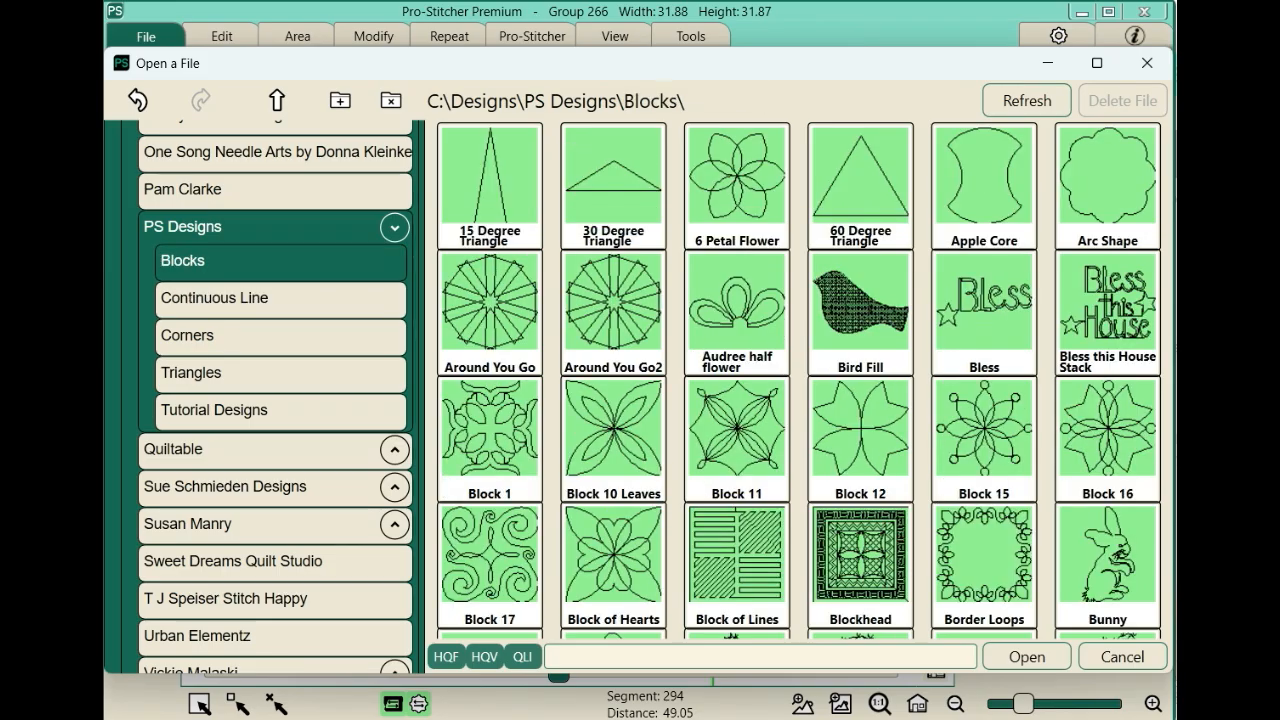
scroll(798, 380, "down", 5)
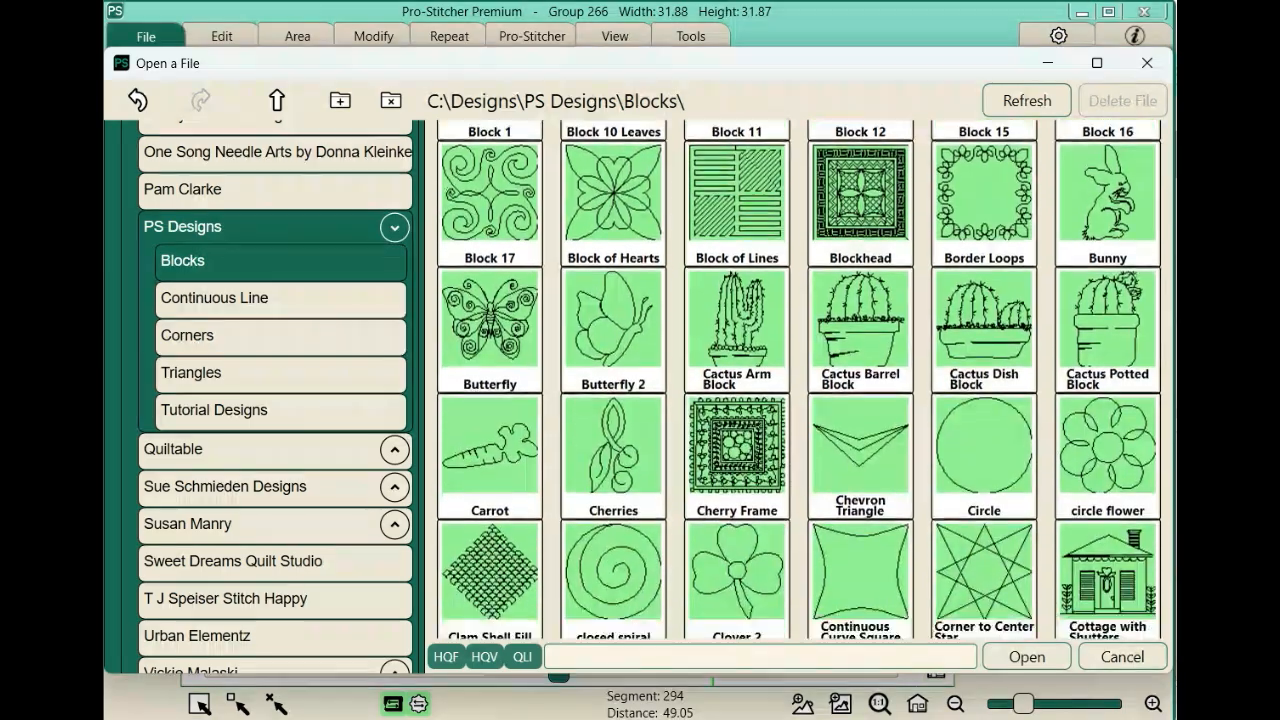
scroll(800, 380, "down", 10)
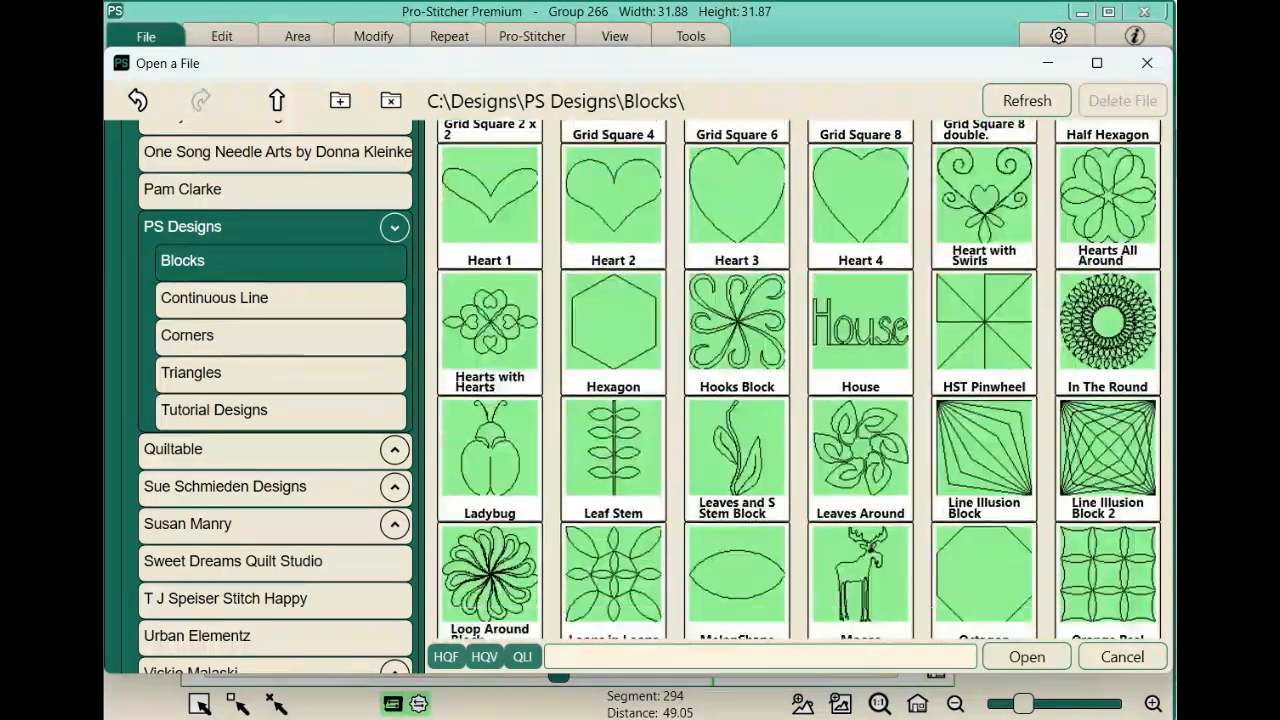
scroll(800, 380, "down", 7)
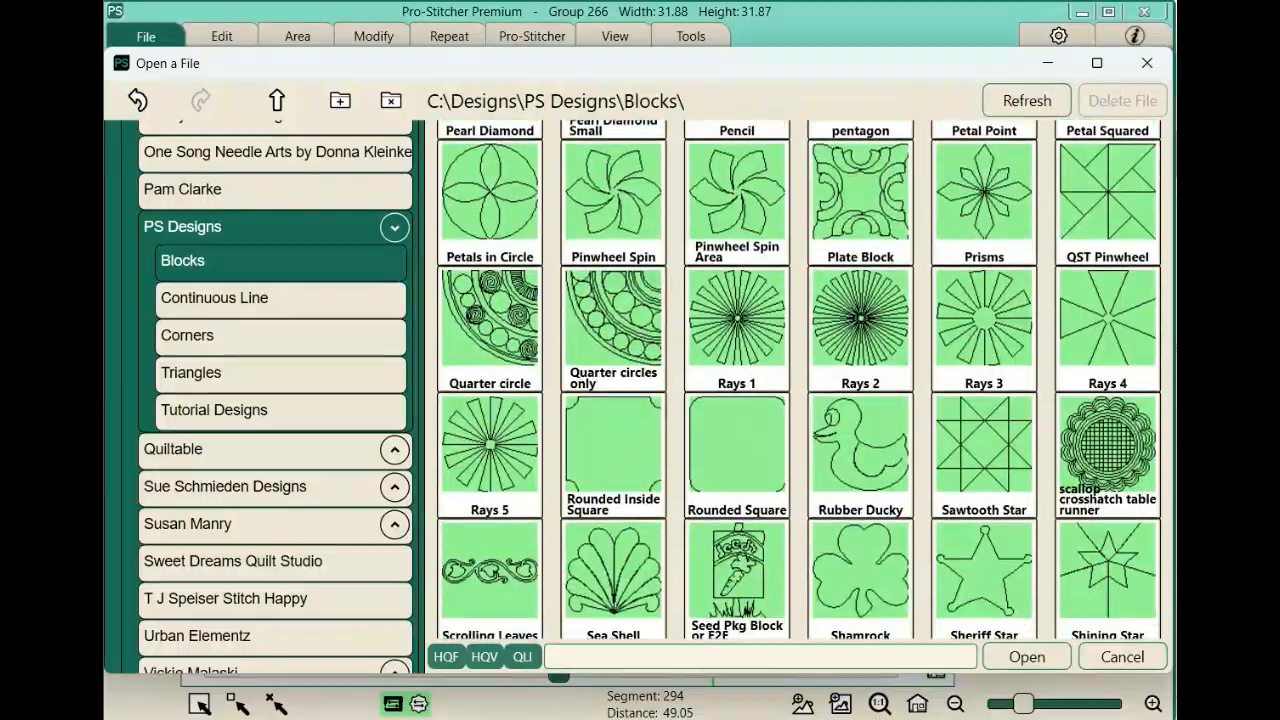
scroll(800, 380, "down", 8)
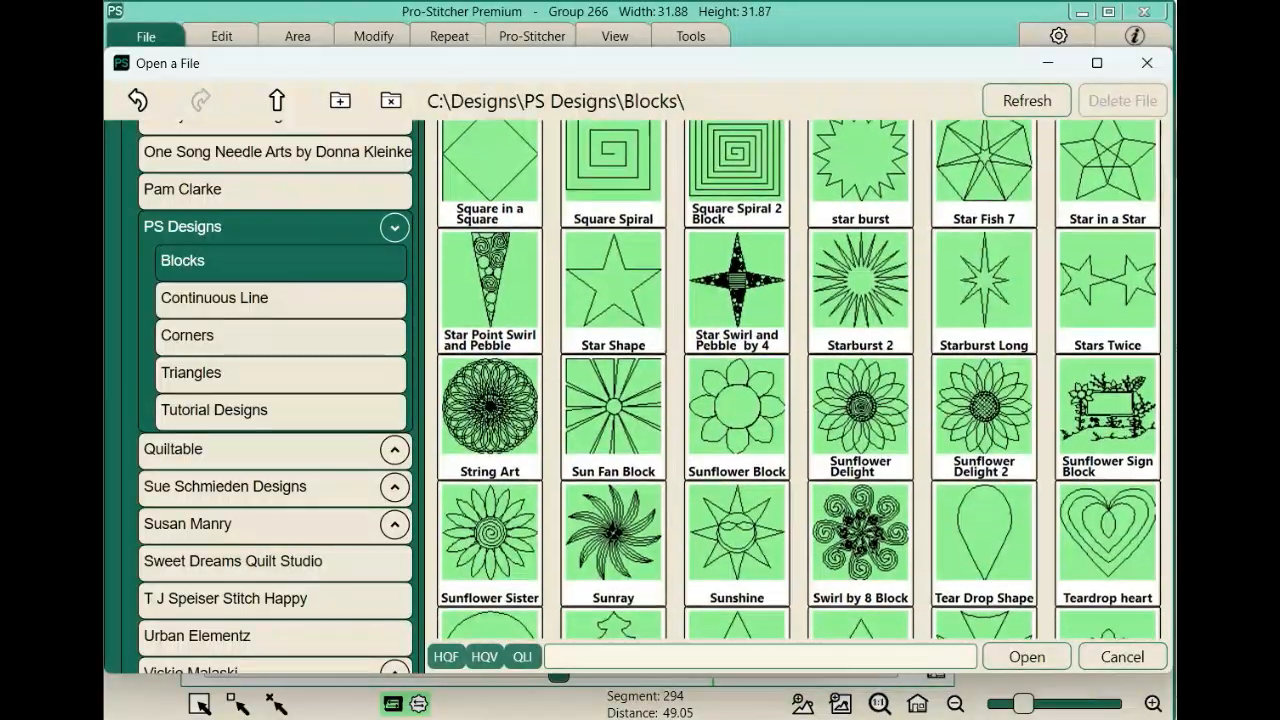
scroll(800, 380, "down", 2)
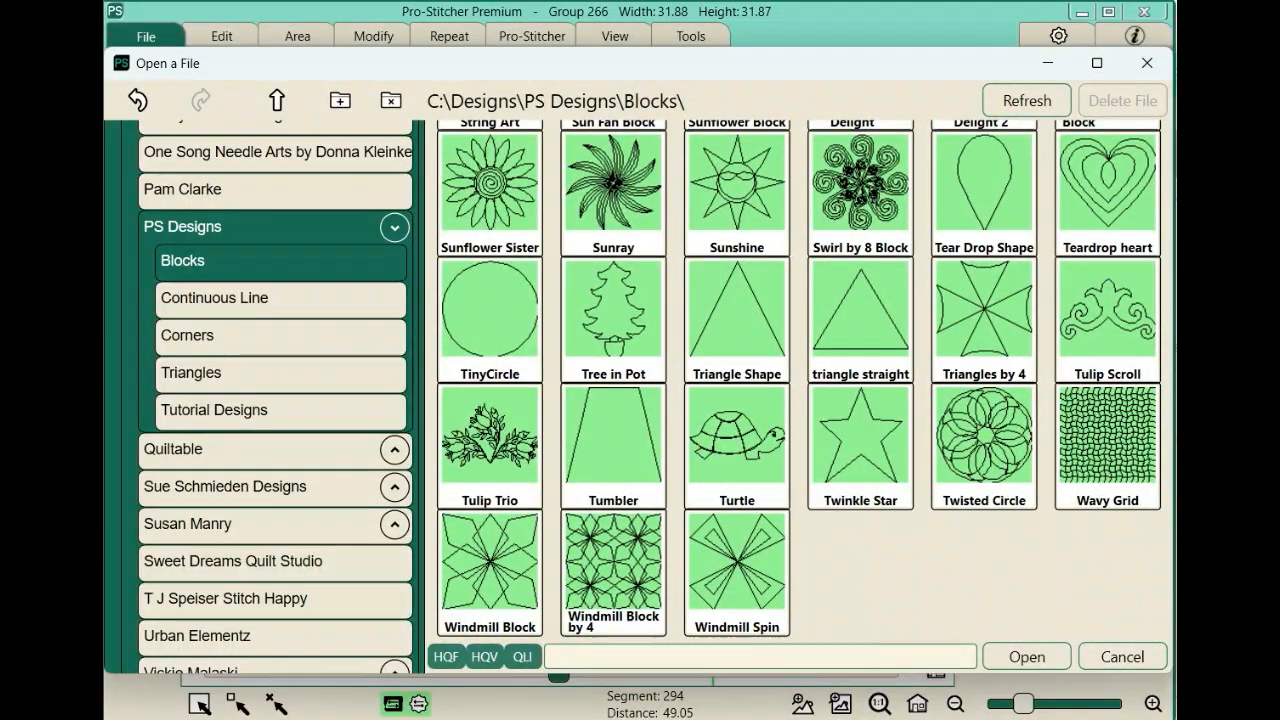
left_click(613, 565)
left_click(1027, 656)
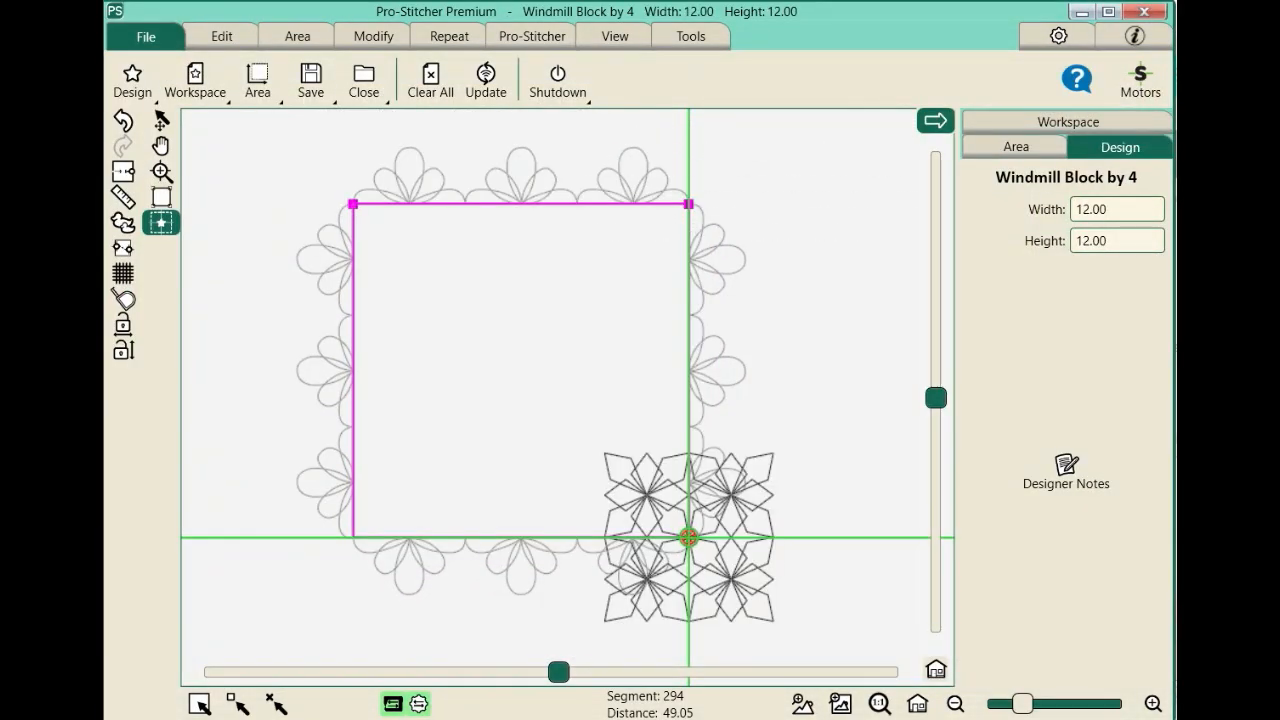
left_click(160, 120)
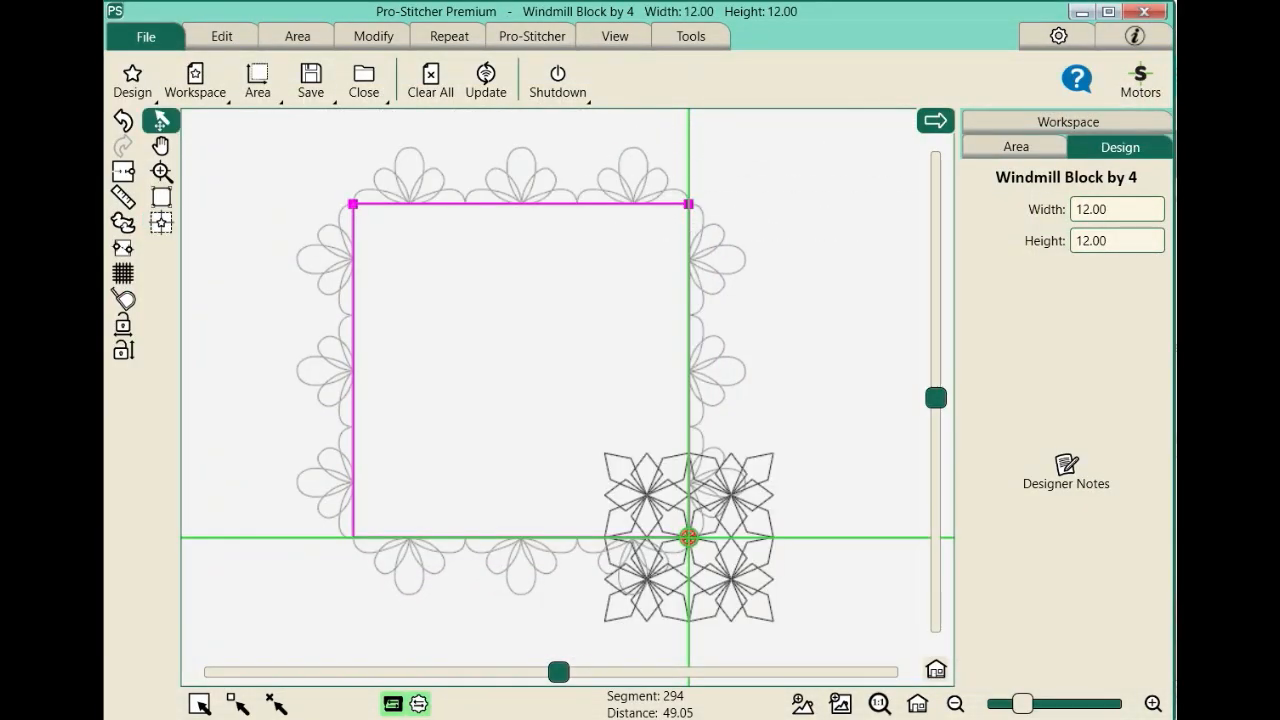
left_click_drag(688, 538, 503, 352)
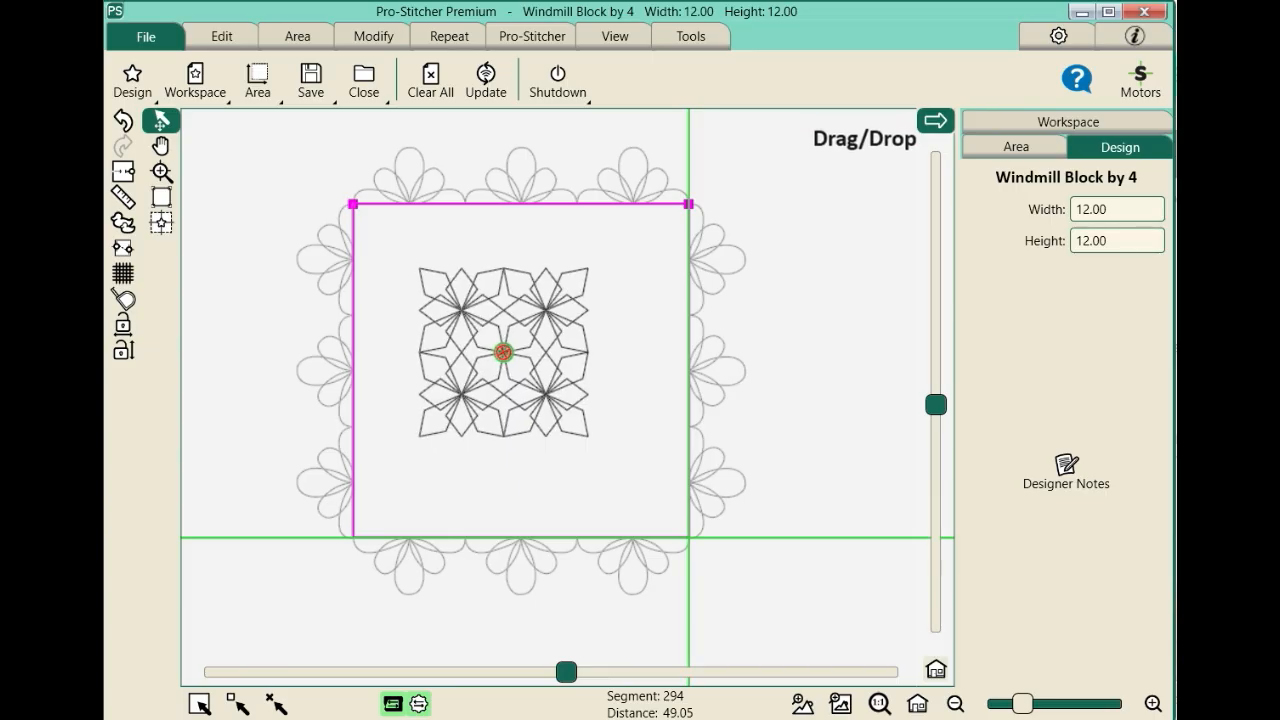
Fit the windmill block to the area with Border Skew and baseline the resized design
left_click(374, 36)
left_click(484, 80)
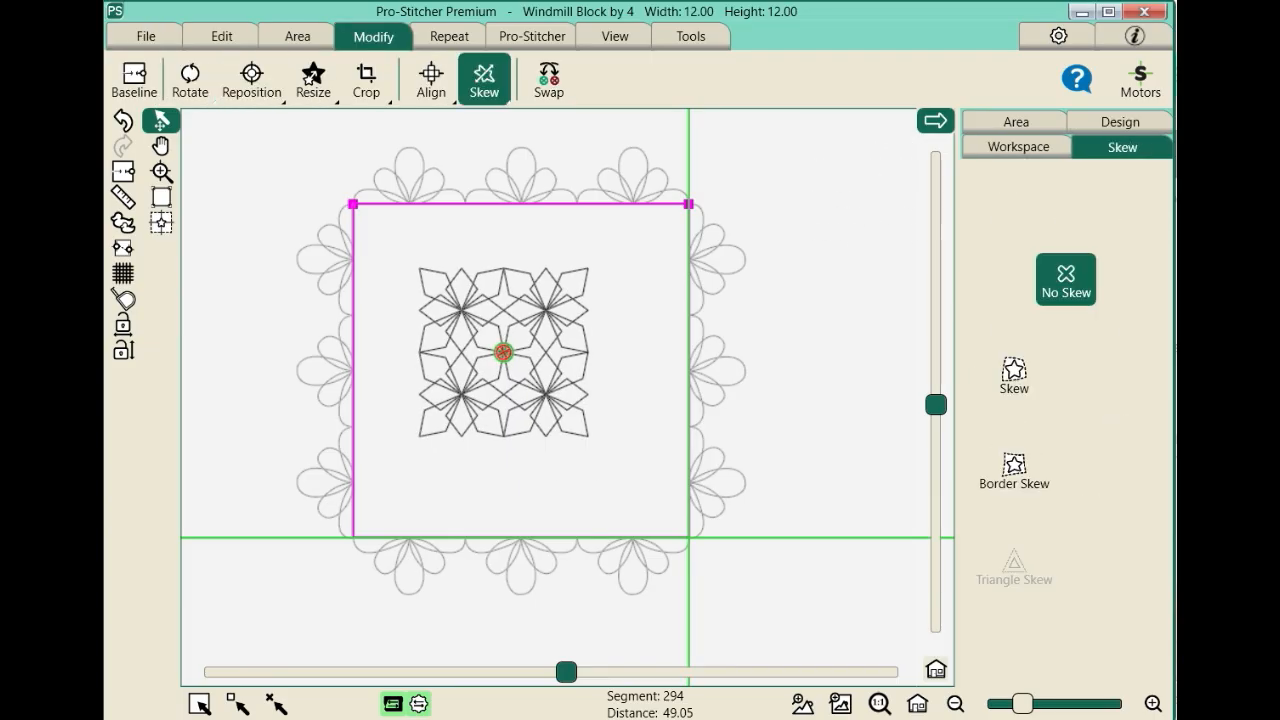
left_click(1014, 468)
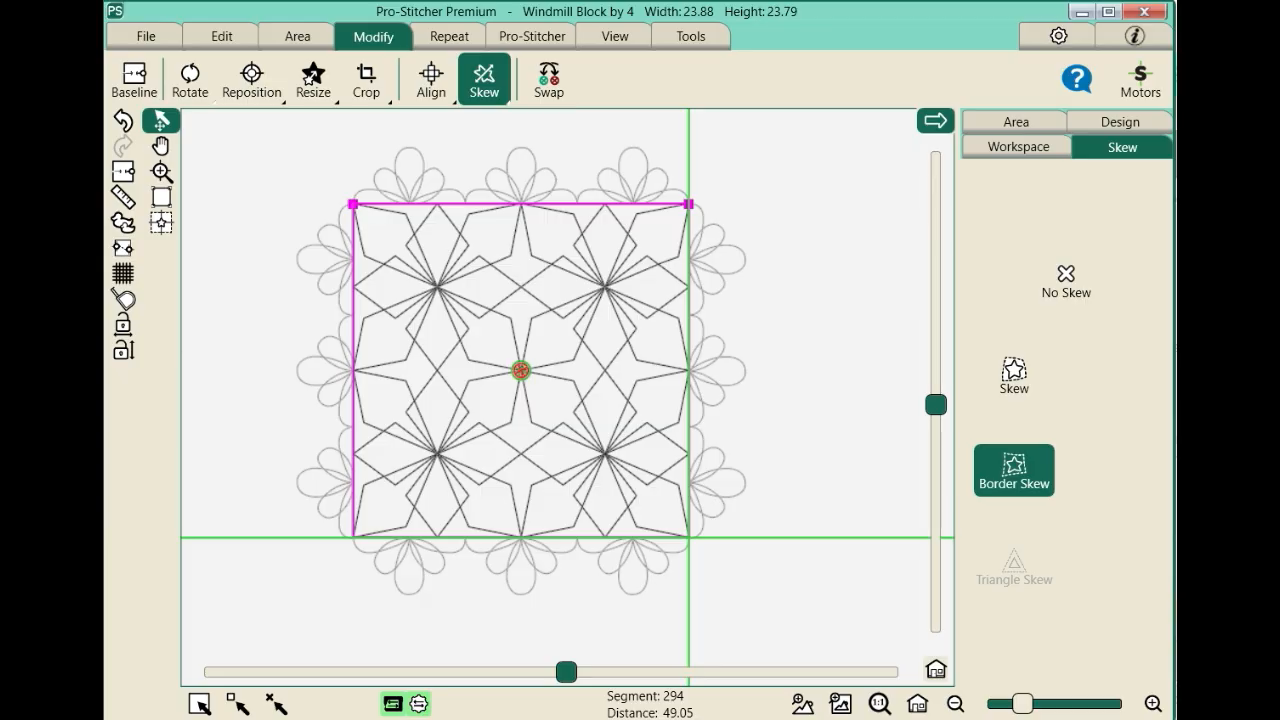
left_click(123, 172)
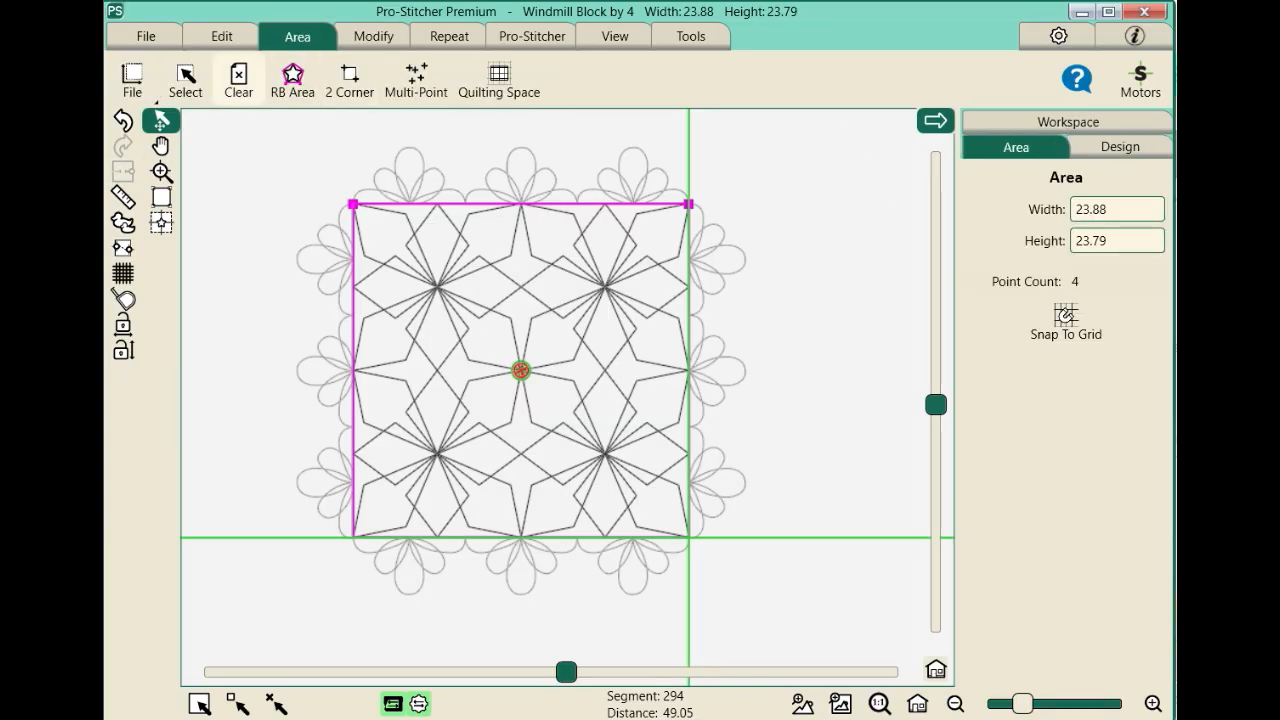
Clear the area and select the windmill block together with the four border rows as one group
left_click(238, 78)
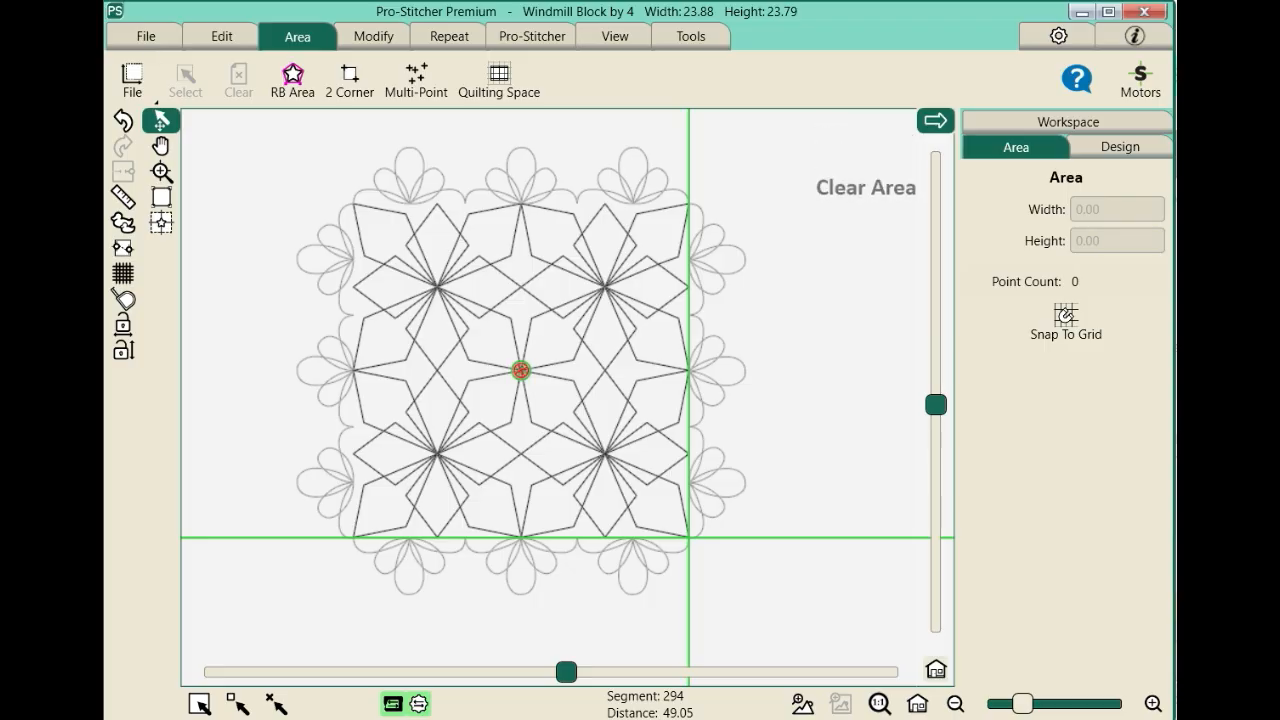
left_click_drag(257, 129, 800, 601)
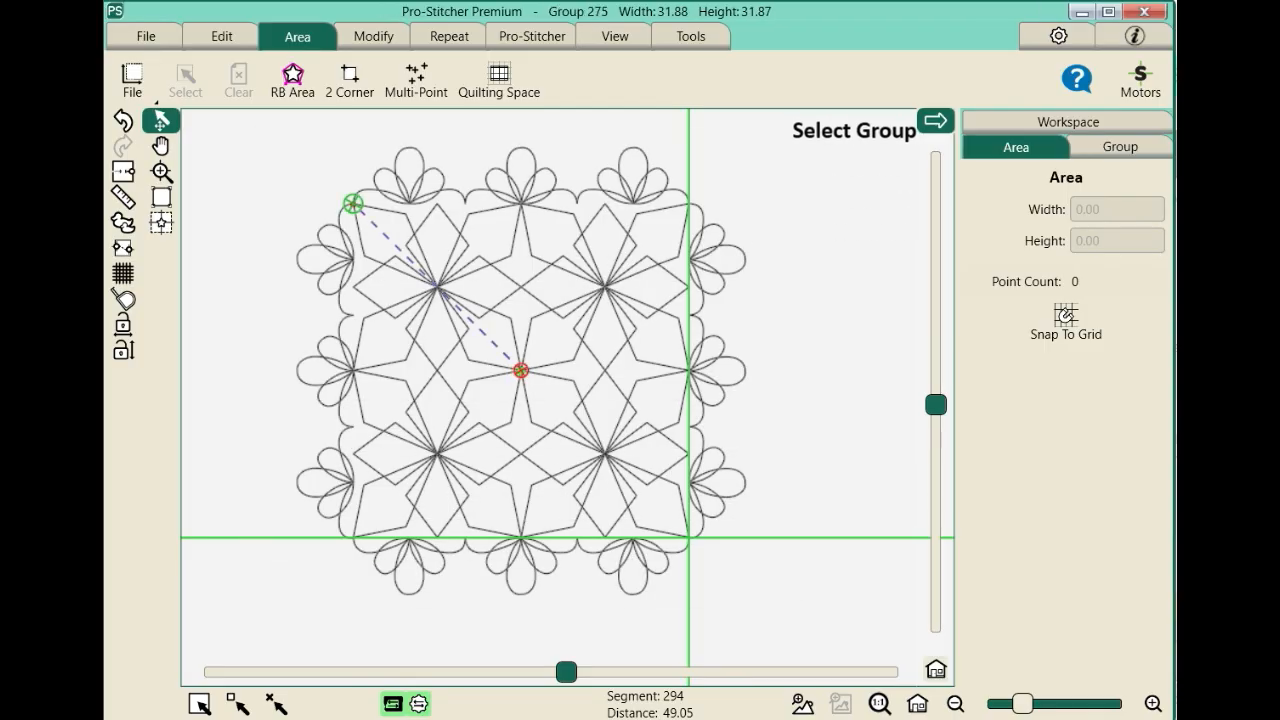